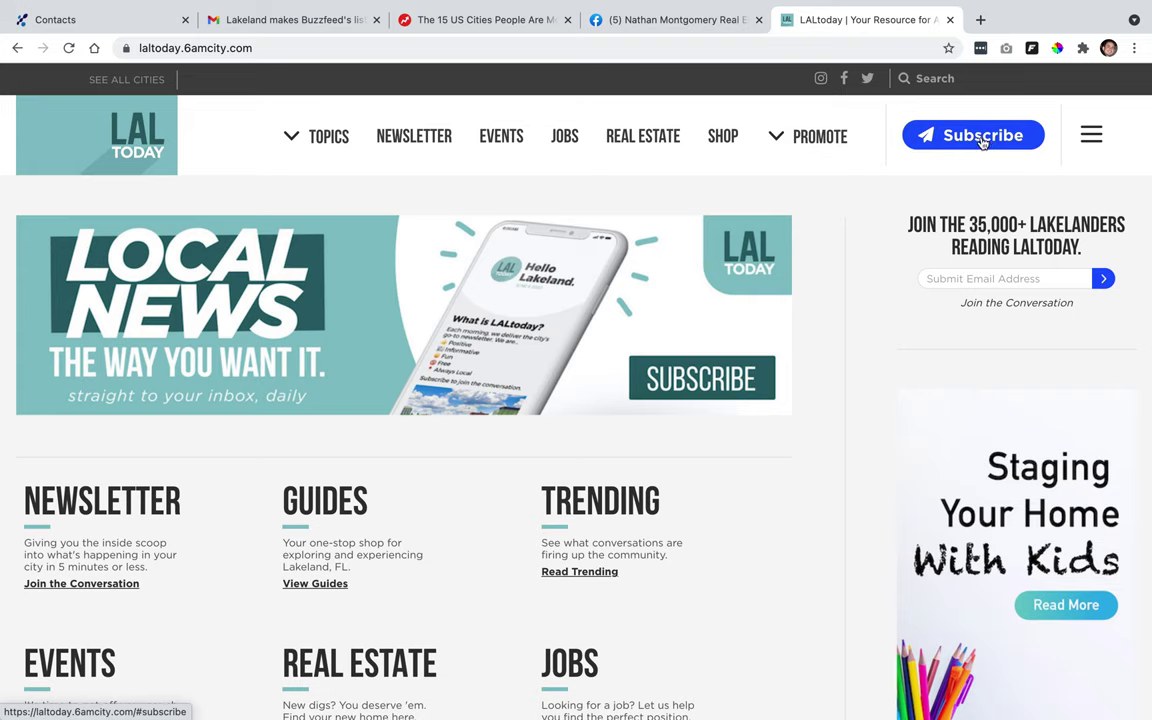
# Step: Read the LALtoday email down to the Lakeland #2 paragraph and open its BuzzFeed article link
pyautogui.click(301, 22)
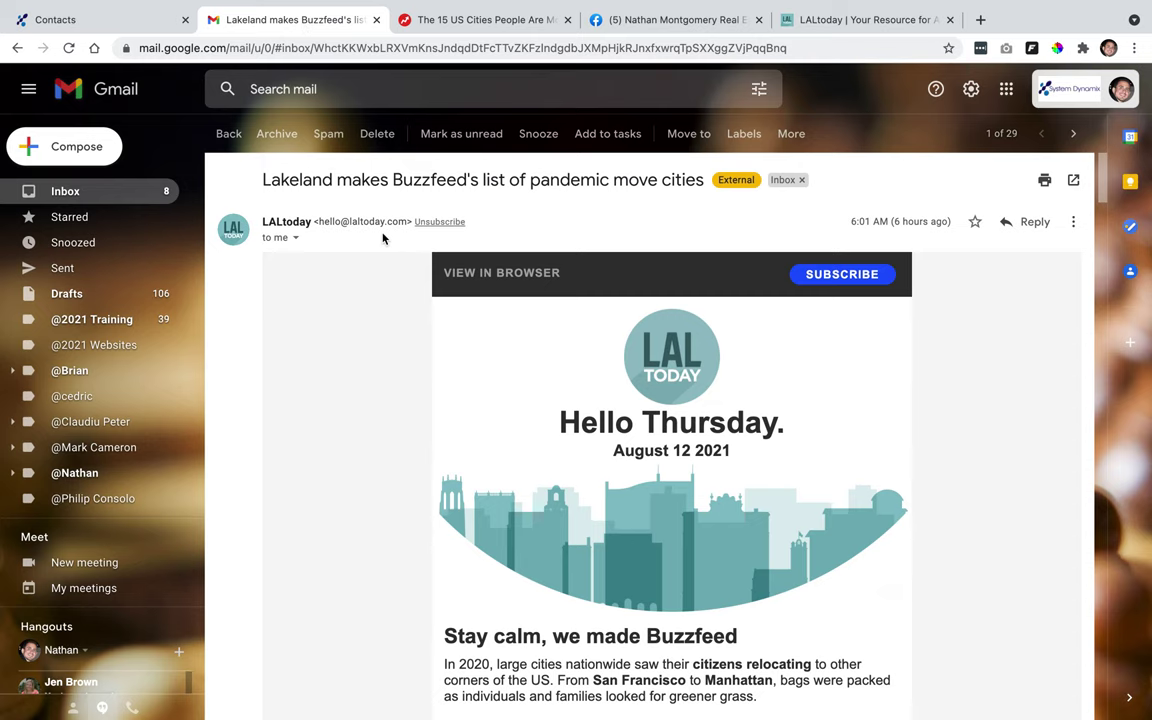
pyautogui.scroll(-3, 382, 238)
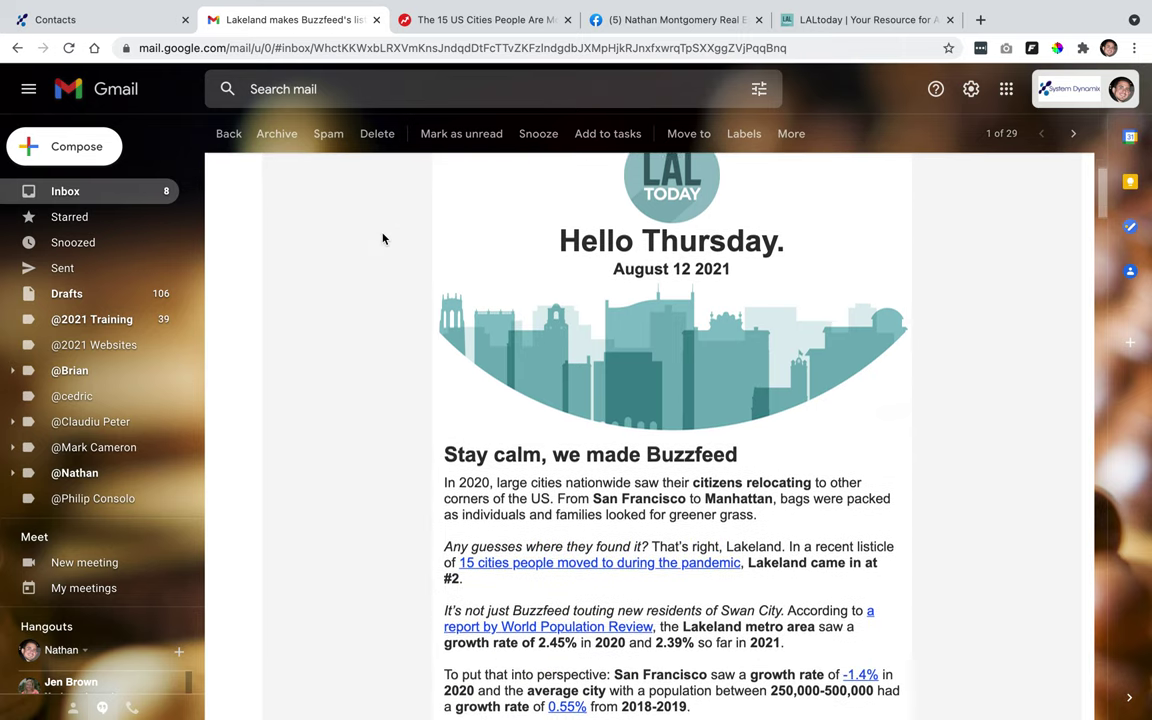
pyautogui.scroll(-5, 382, 238)
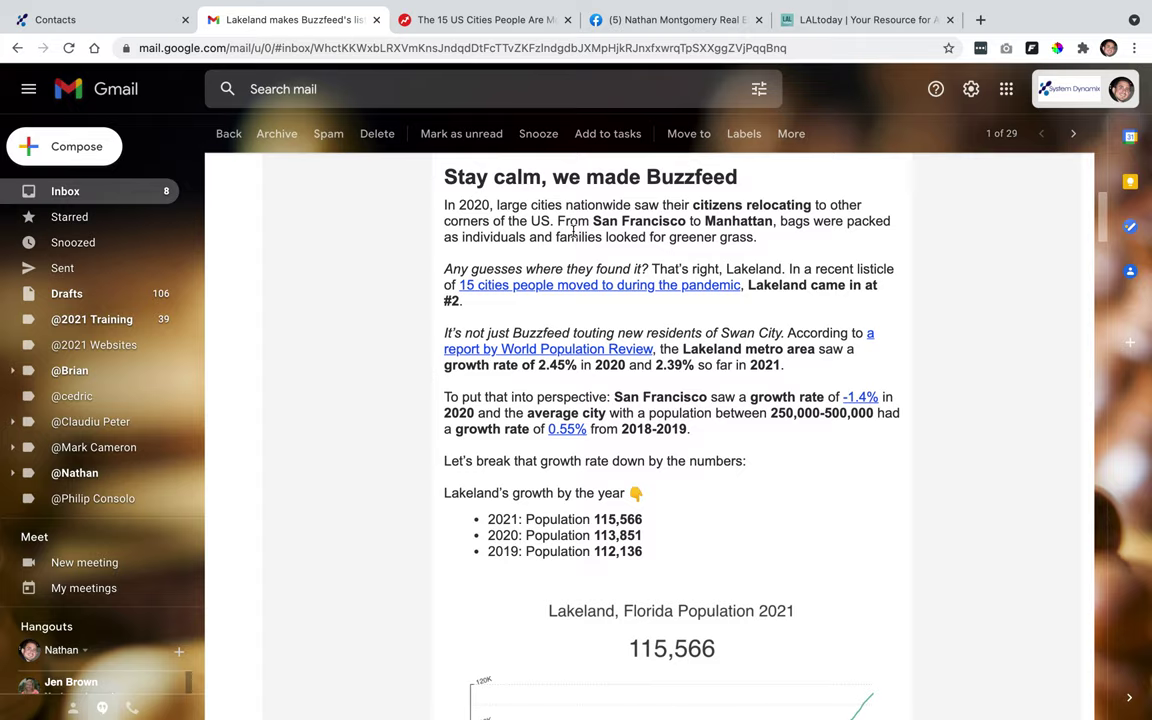
pyautogui.click(668, 285)
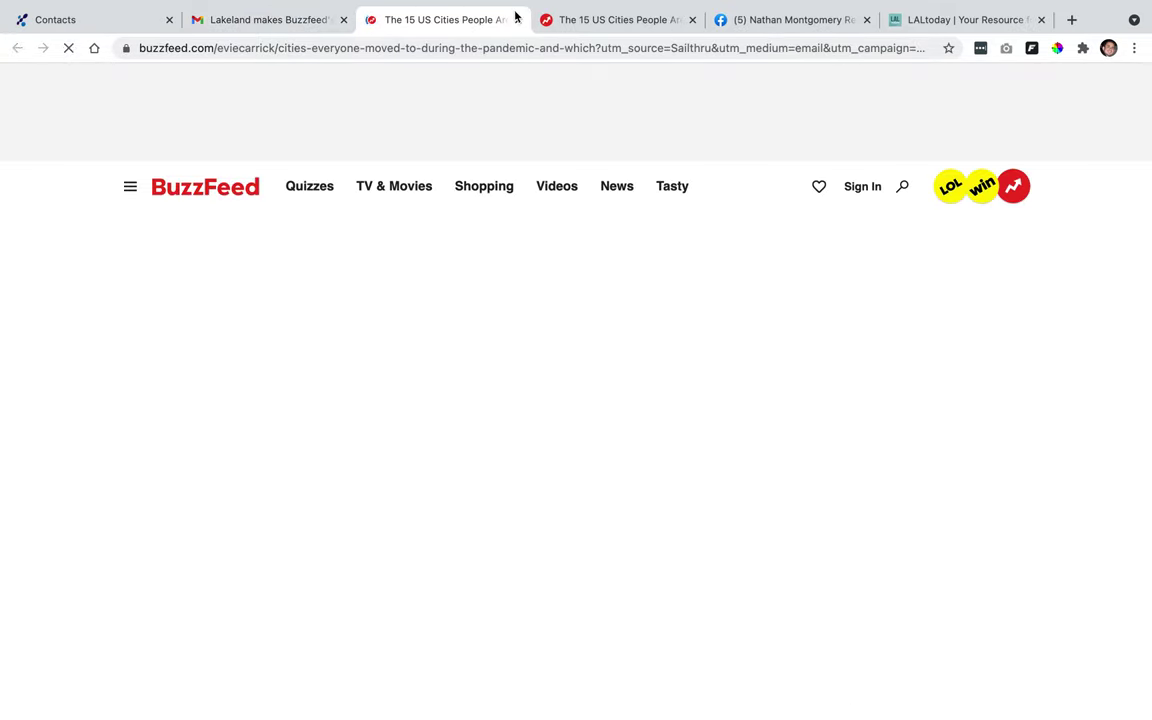
# Step: Close the duplicate tab and scroll the BuzzFeed article to '2. Lakeland, Florida'
pyautogui.click(518, 21)
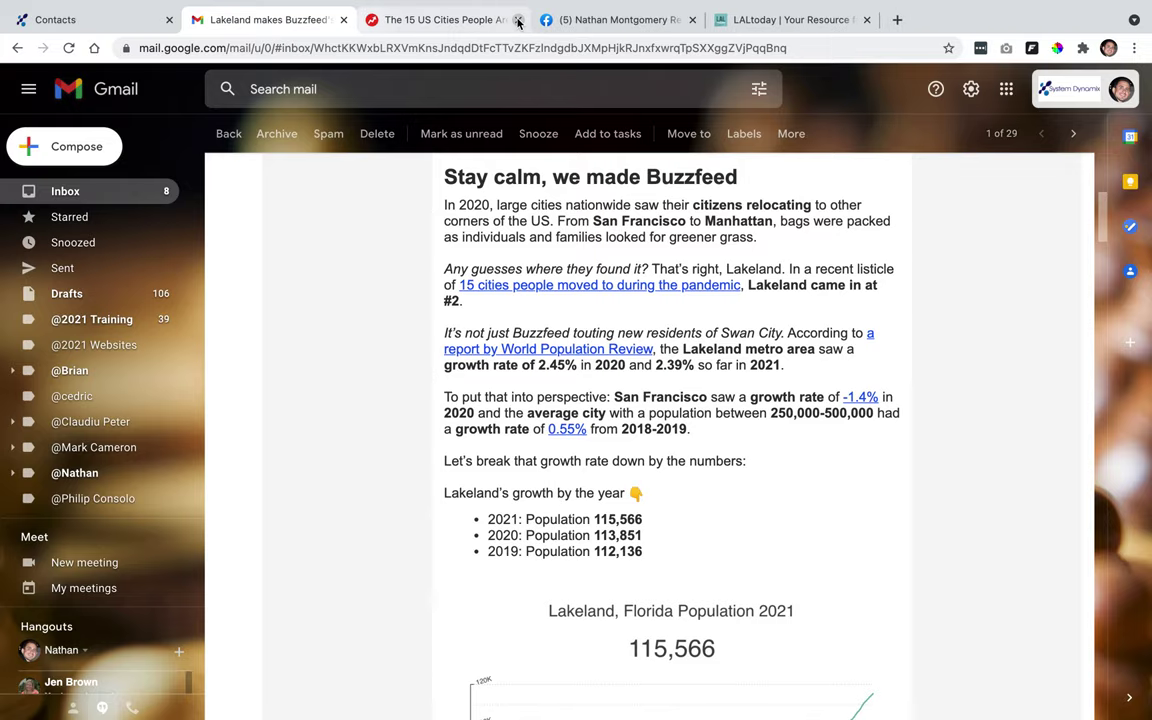
pyautogui.click(415, 25)
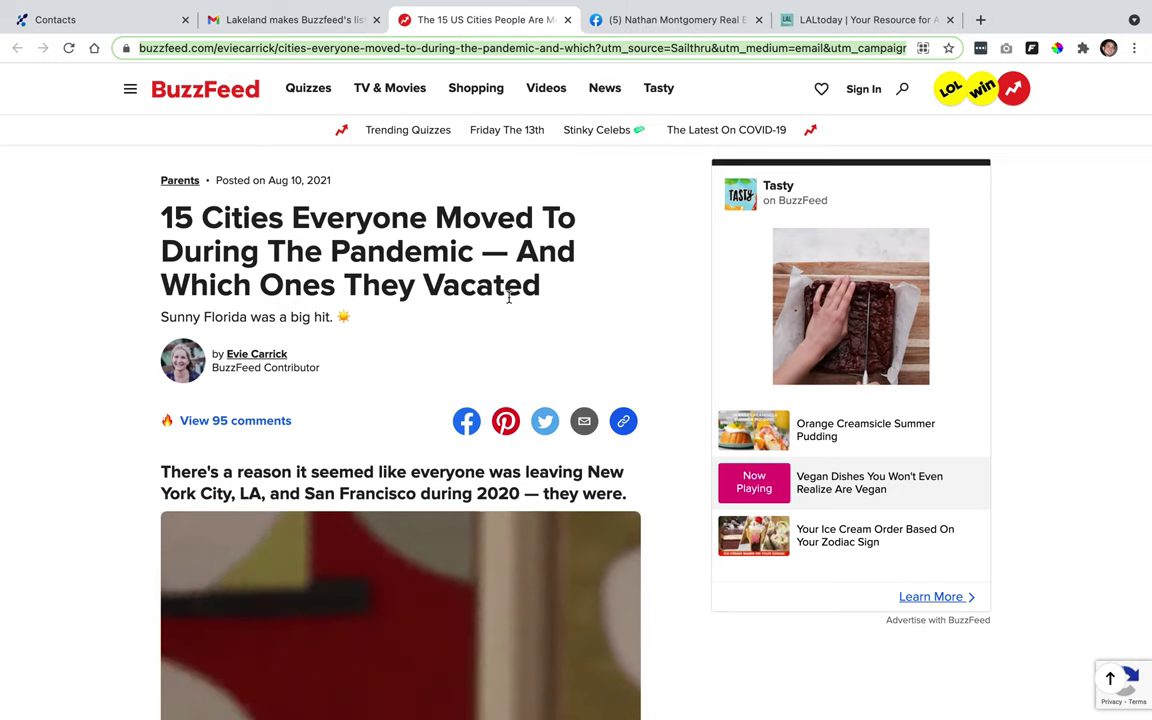
pyautogui.scroll(-2, 508, 300)
pyautogui.scroll(-9, 508, 302)
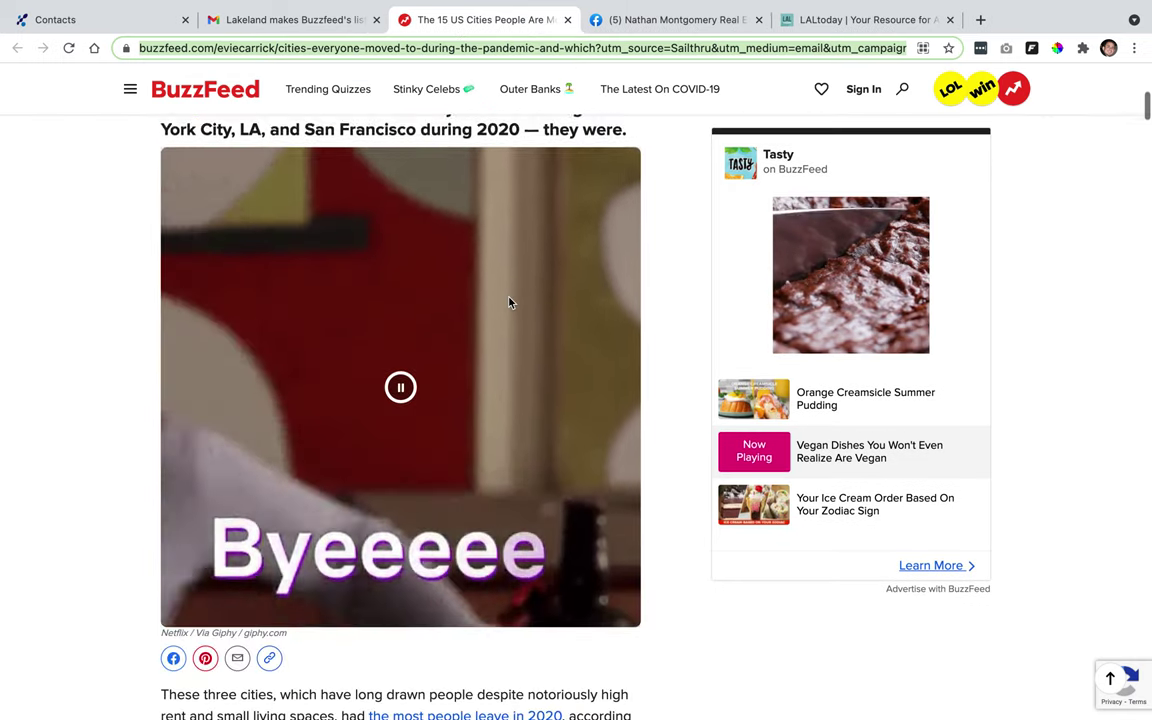
pyautogui.scroll(-9, 508, 302)
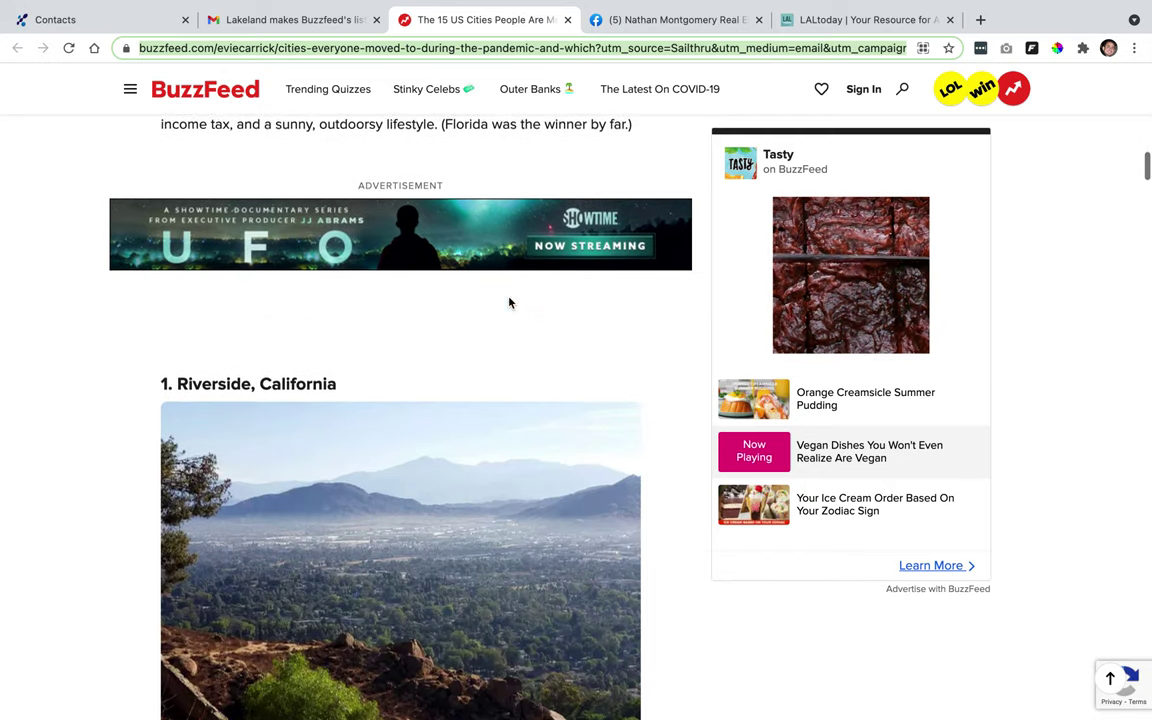
pyautogui.scroll(-6, 508, 302)
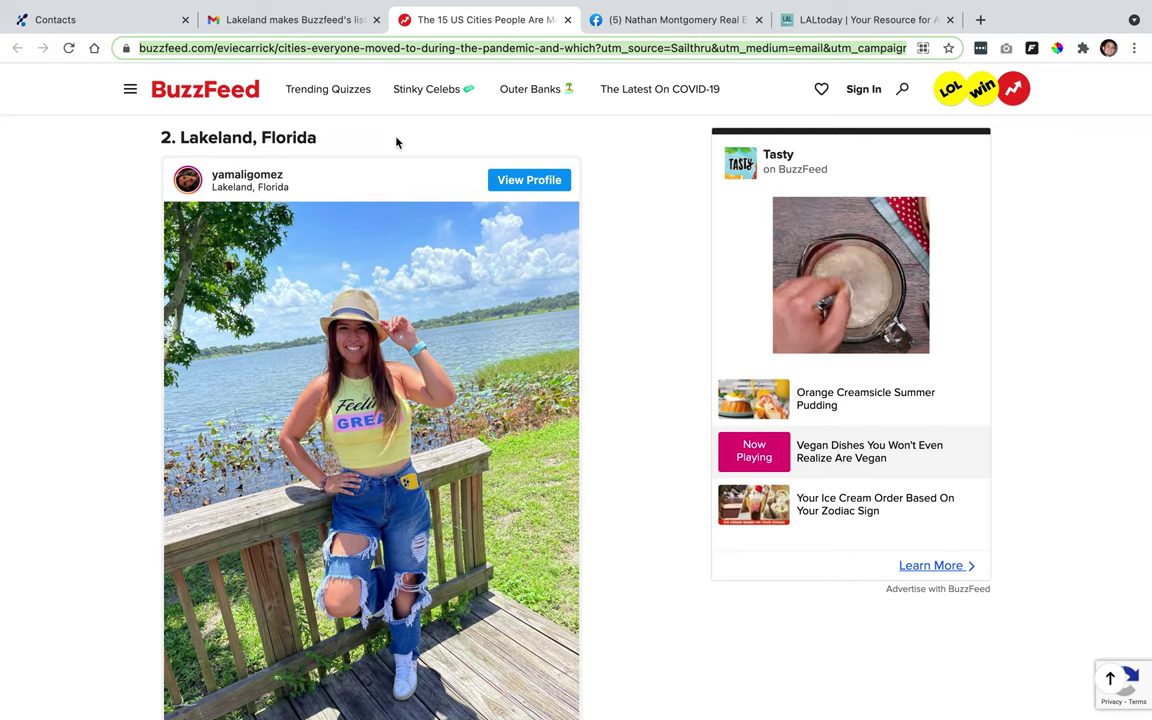
pyautogui.click(624, 31)
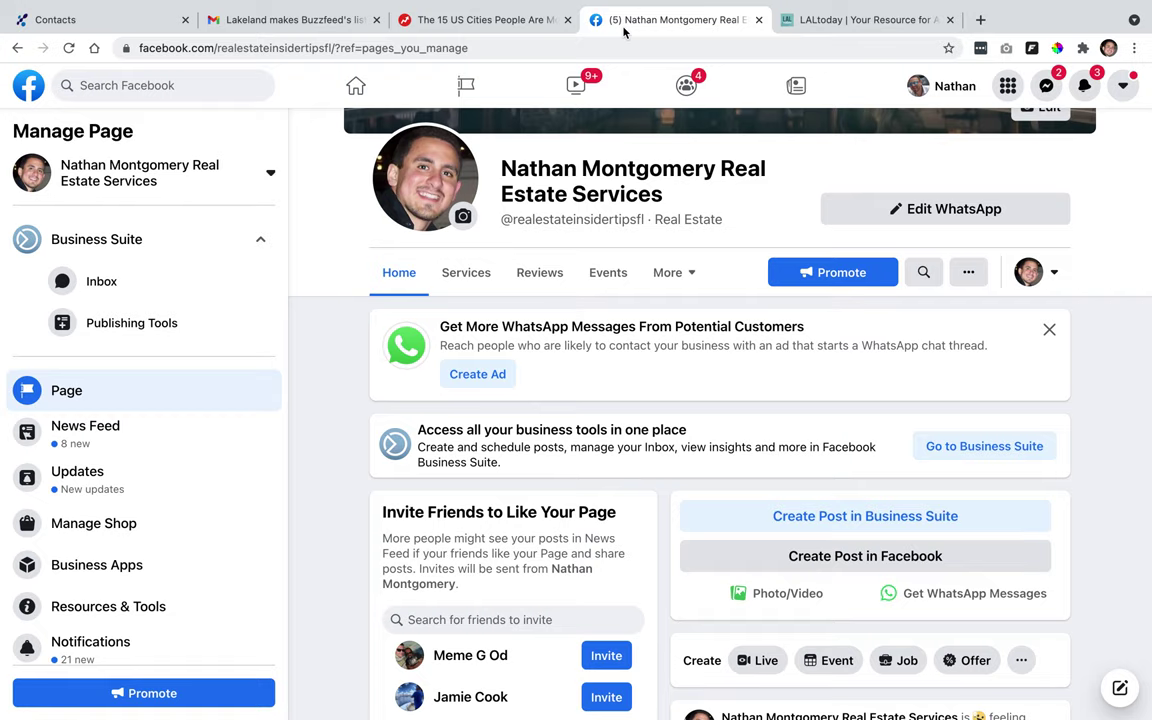
# Step: Go to business.facebook.com to reach the real estate business's Business Suite home
pyautogui.click(529, 46)
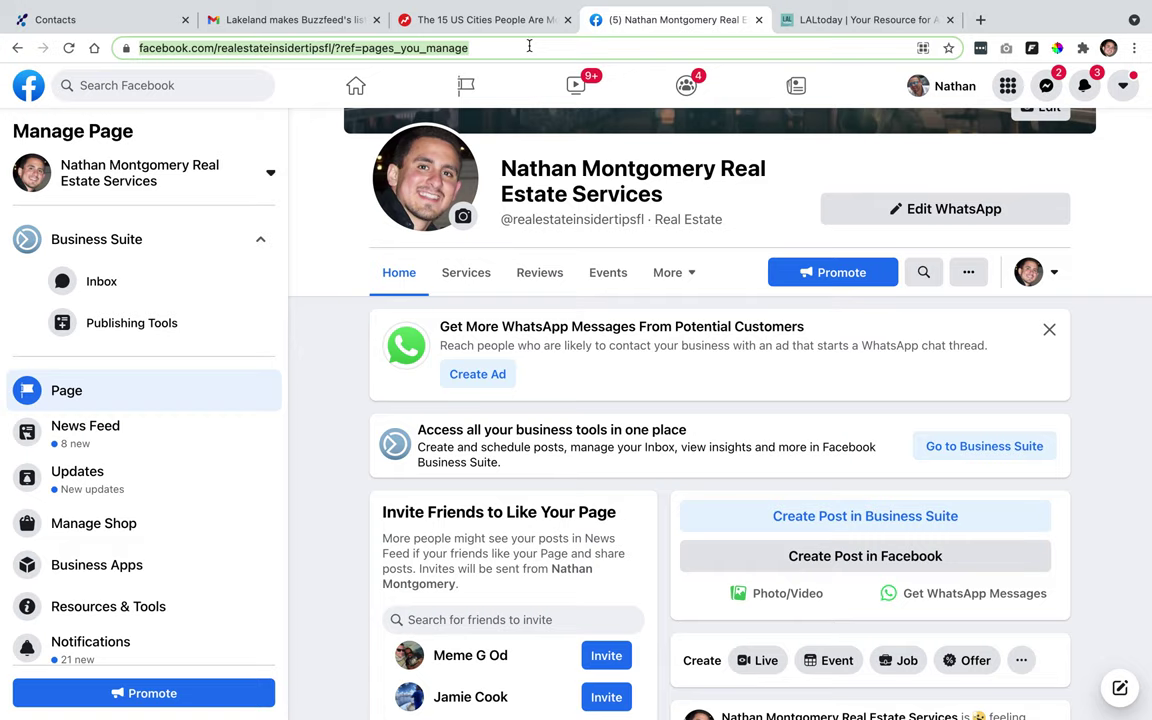
pyautogui.write('business.')
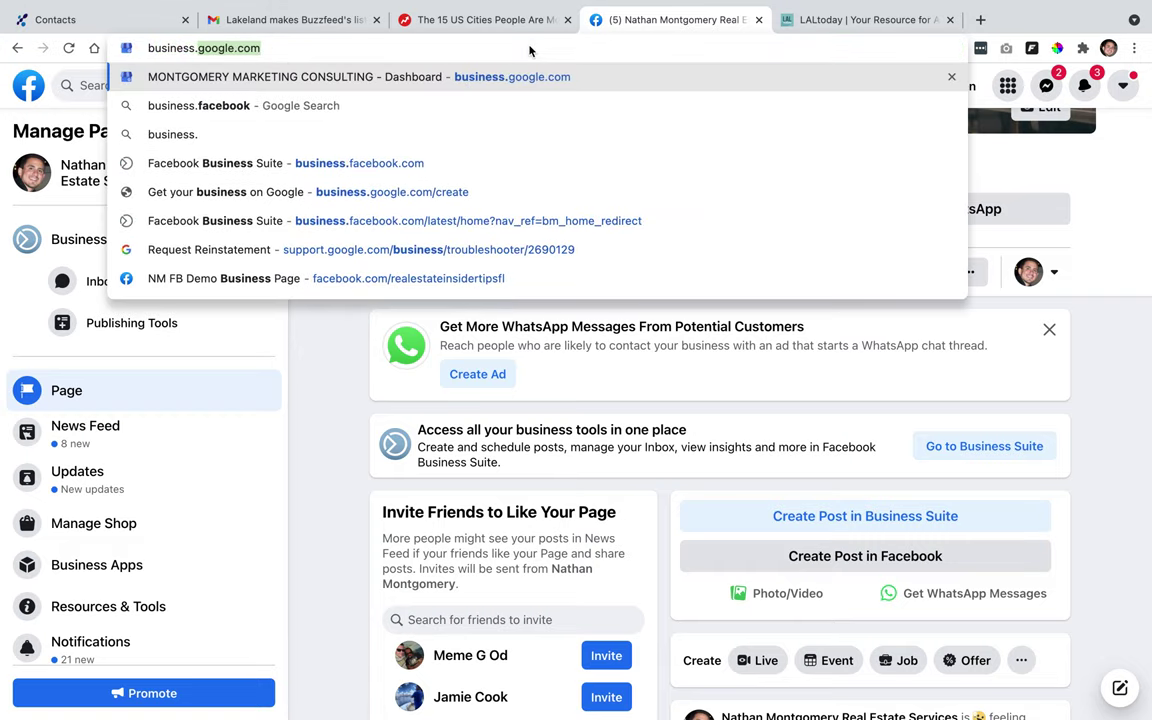
pyautogui.write('facebook.com')
pyautogui.press('Return')
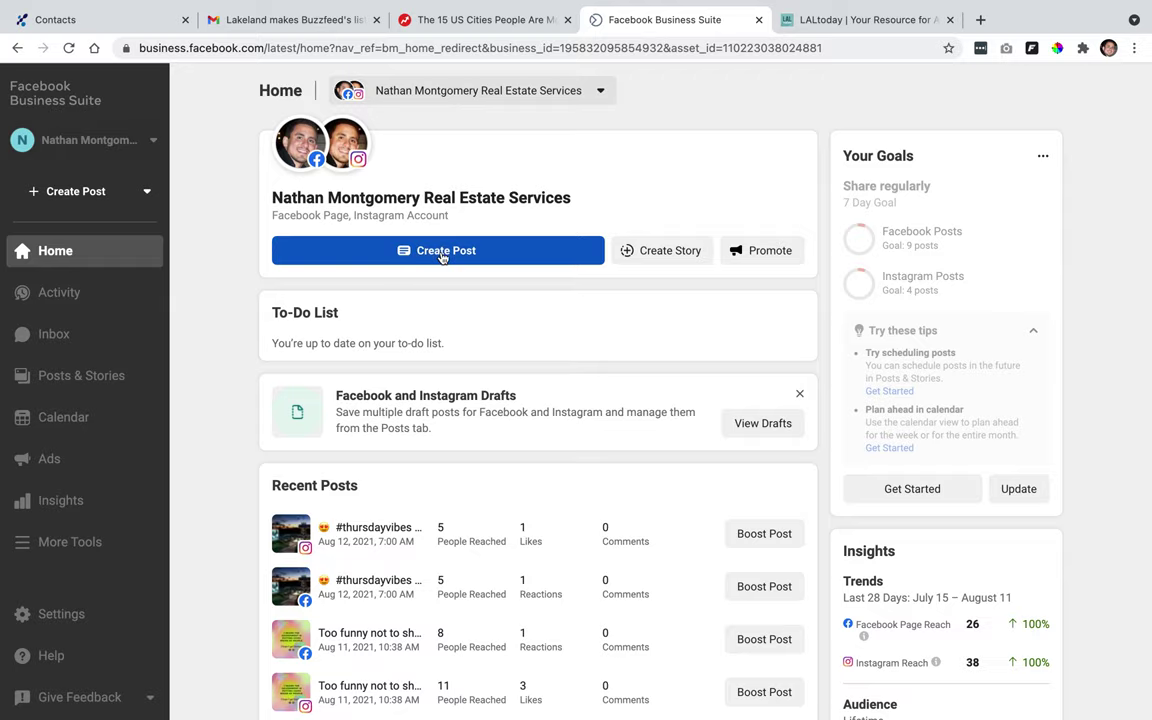
# Step: Create a new post with both the Facebook Page and Instagram account selected as placements
pyautogui.click(442, 257)
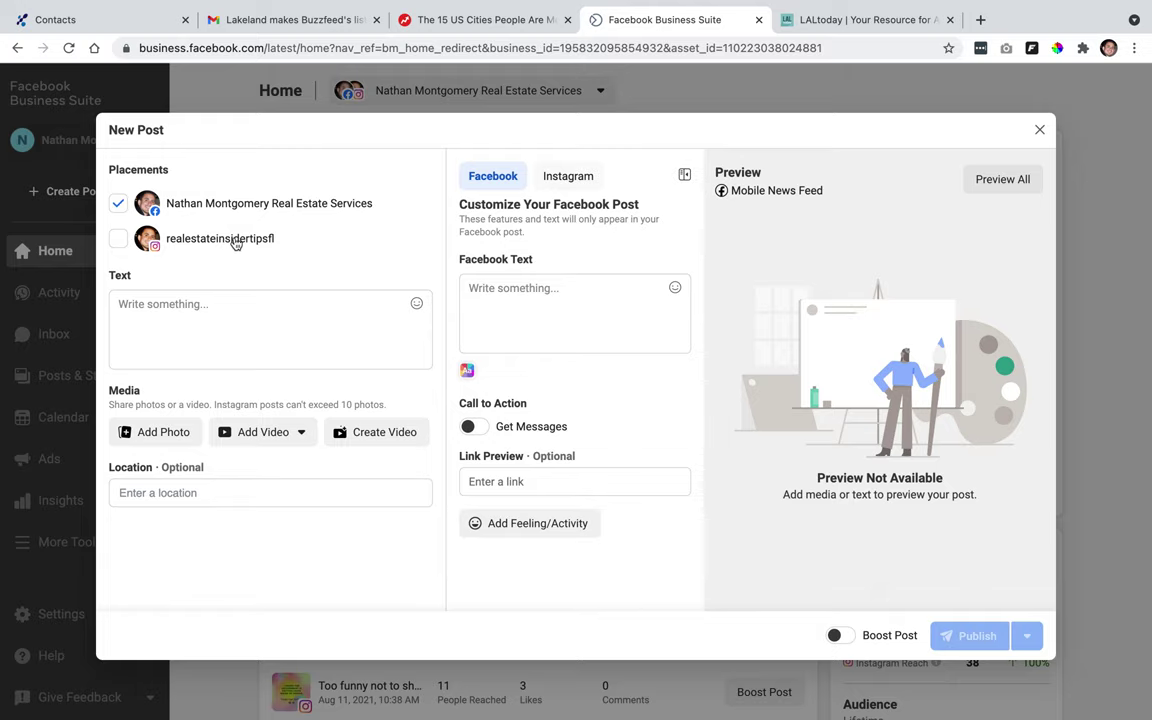
pyautogui.click(118, 239)
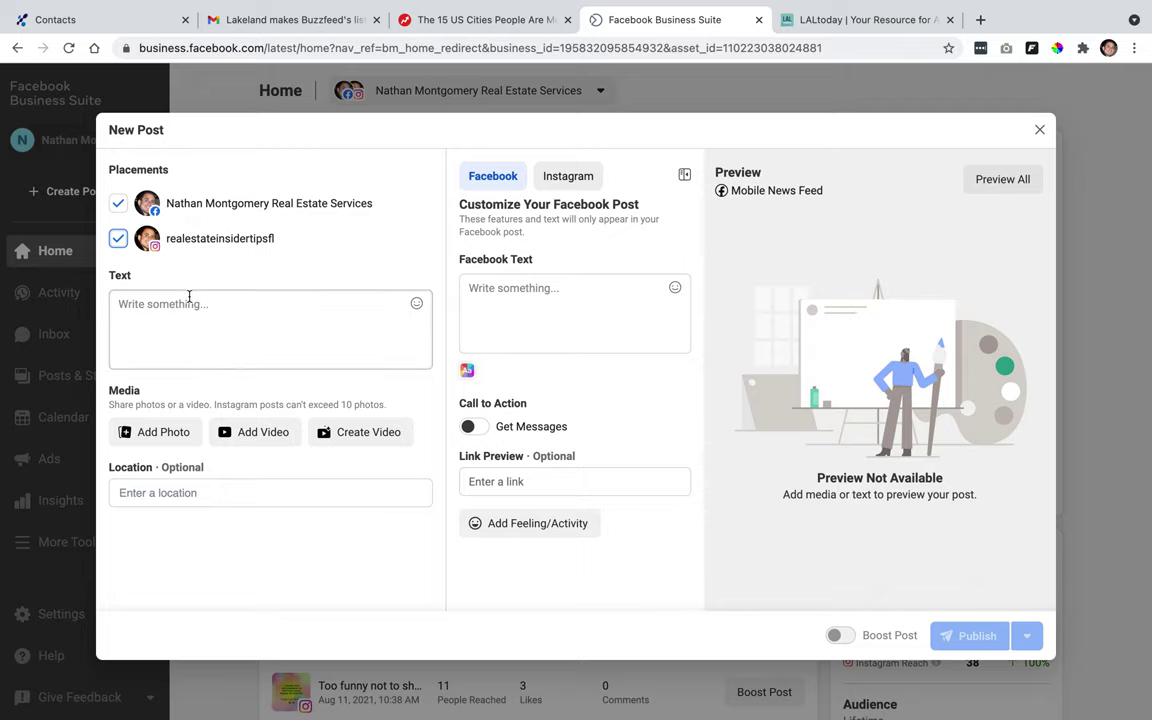
pyautogui.click(145, 305)
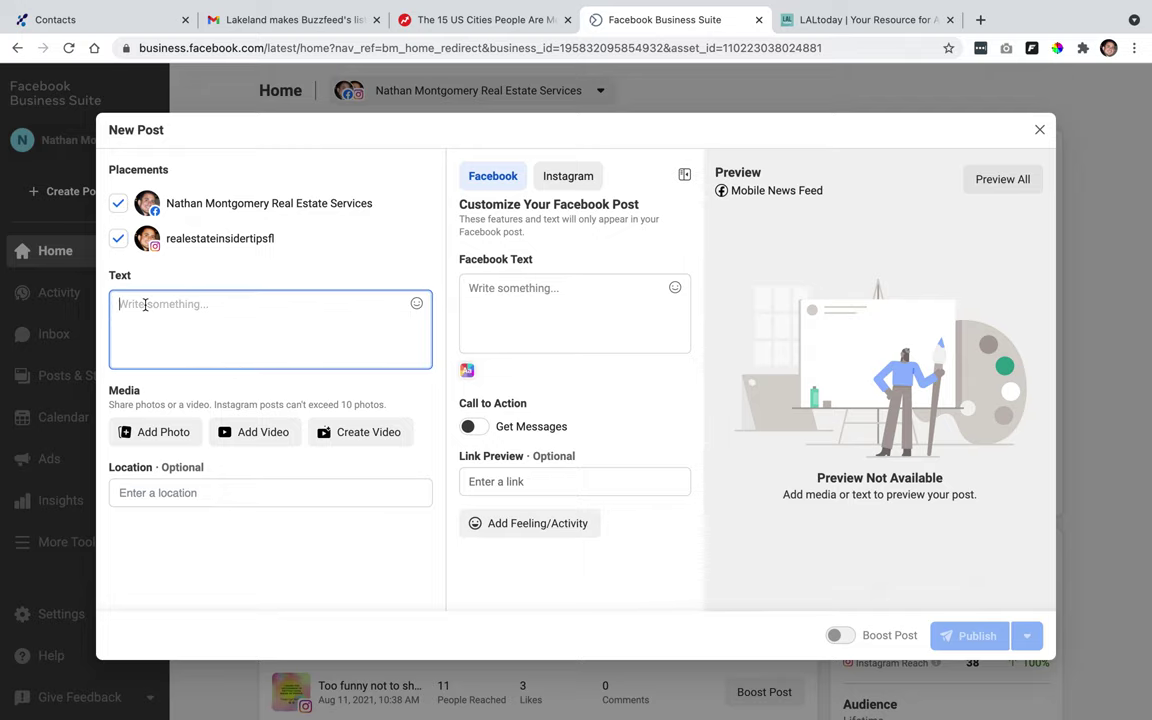
# Step: Add #ilovelakeland and #buzzfeed to the post text from the hashtag suggestions
pyautogui.write('#')
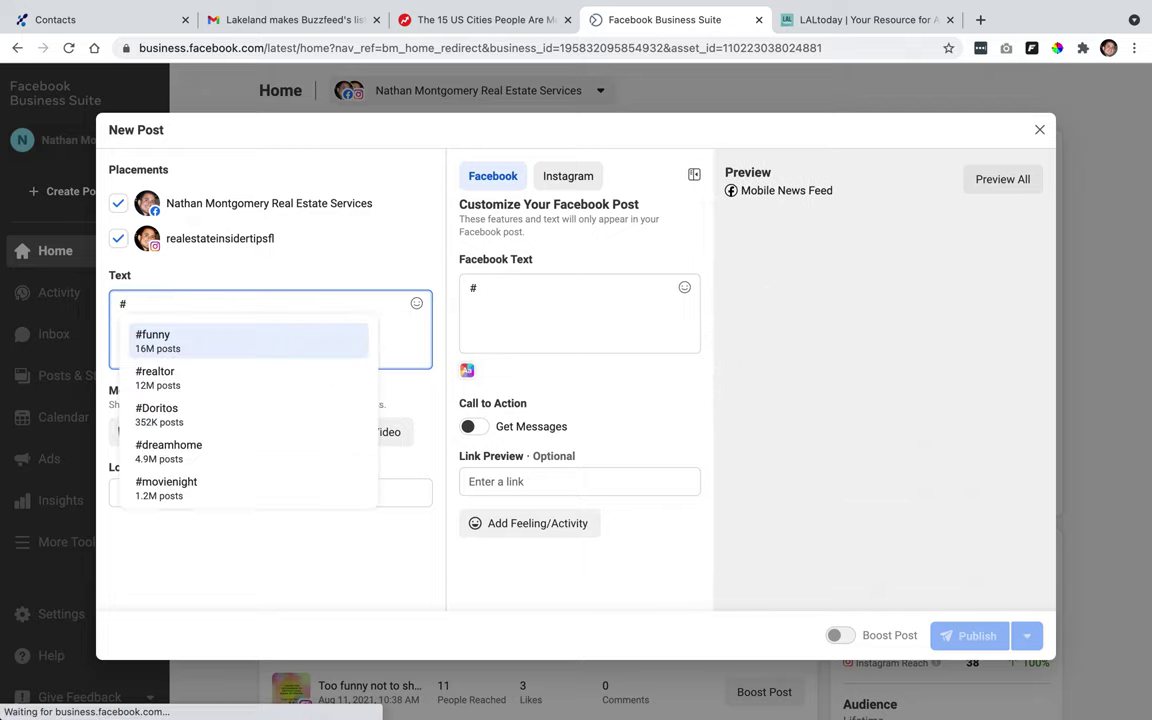
pyautogui.write('ilovelakeland')
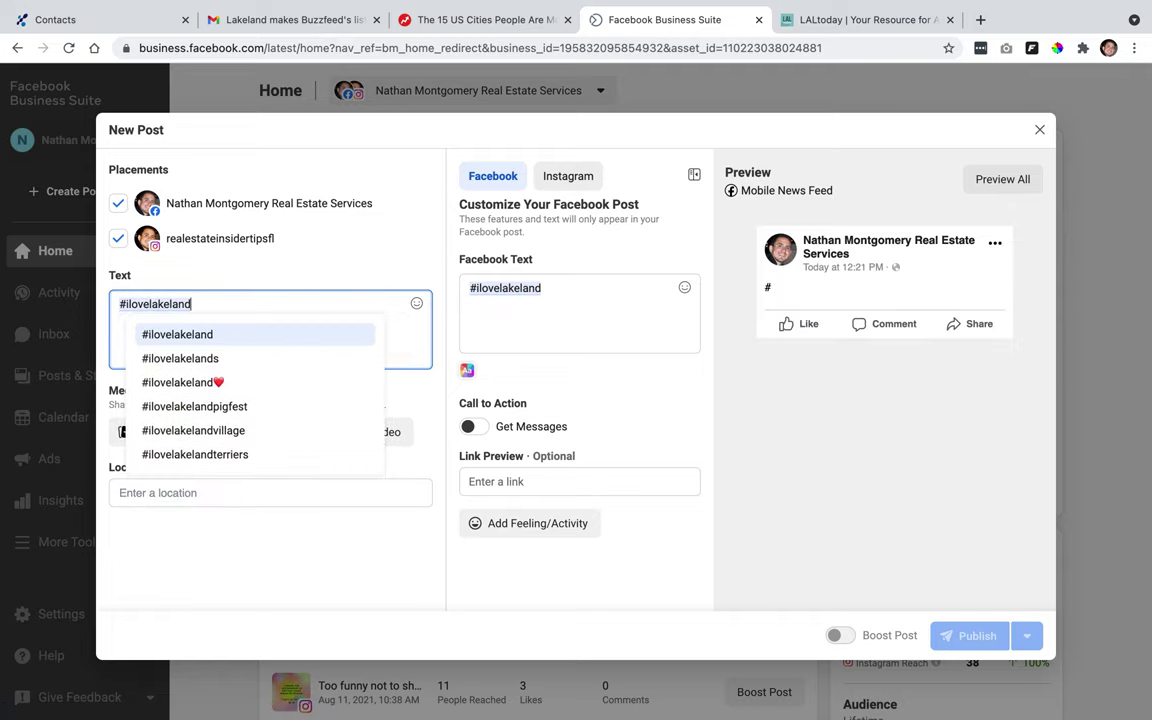
pyautogui.click(168, 336)
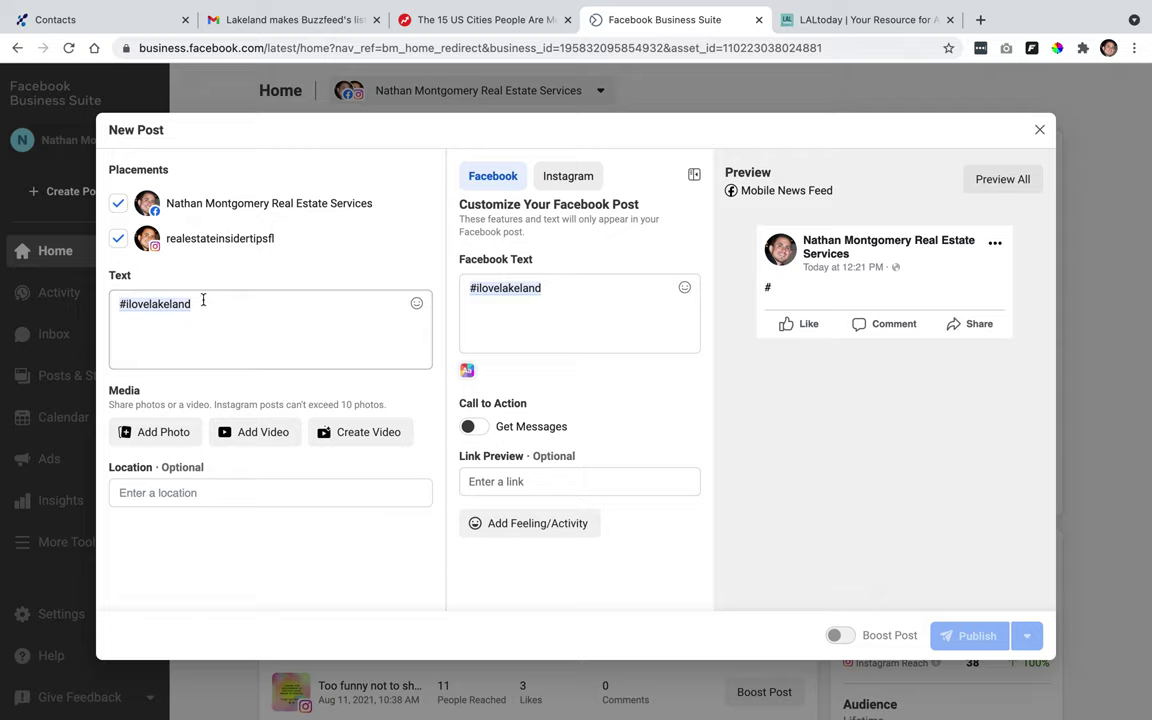
pyautogui.write('#buzzfeed')
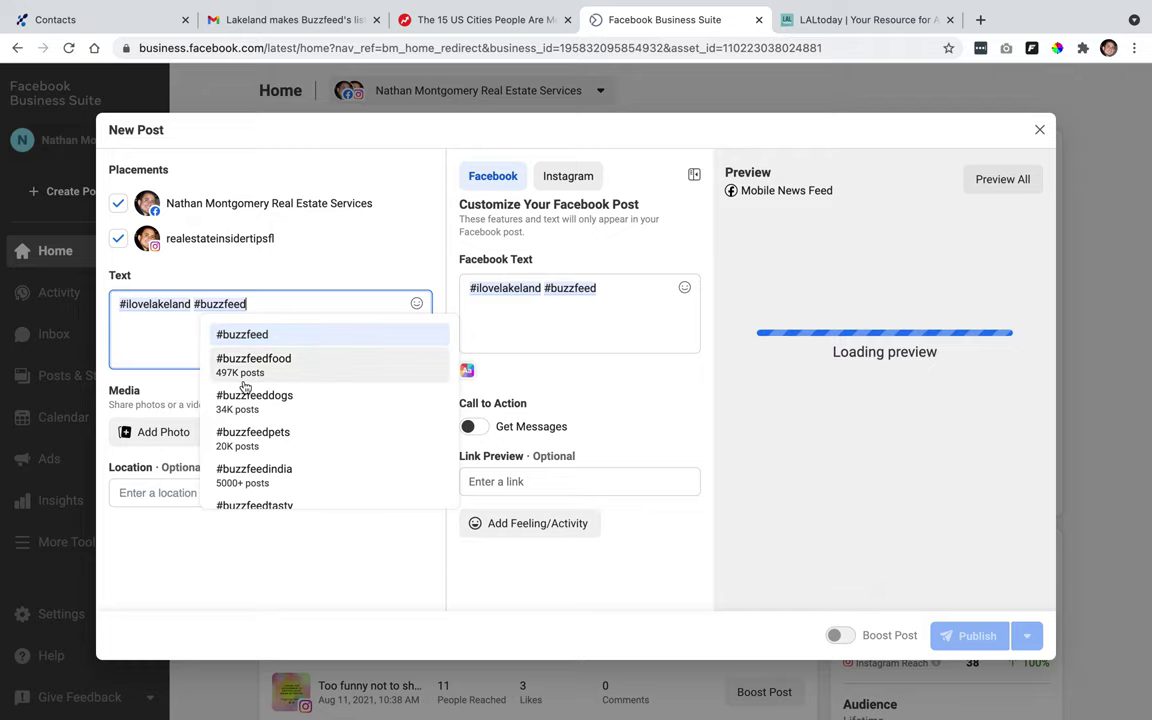
pyautogui.scroll(-3, 245, 383)
pyautogui.scroll(-2, 245, 383)
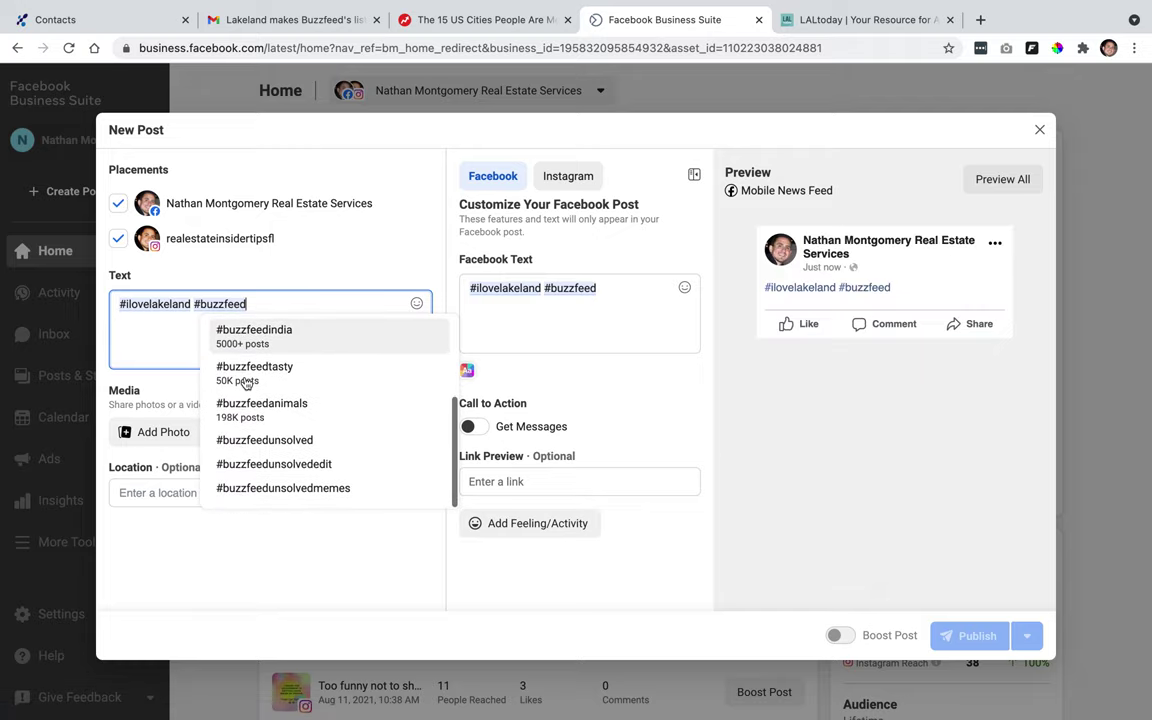
pyautogui.scroll(5, 245, 383)
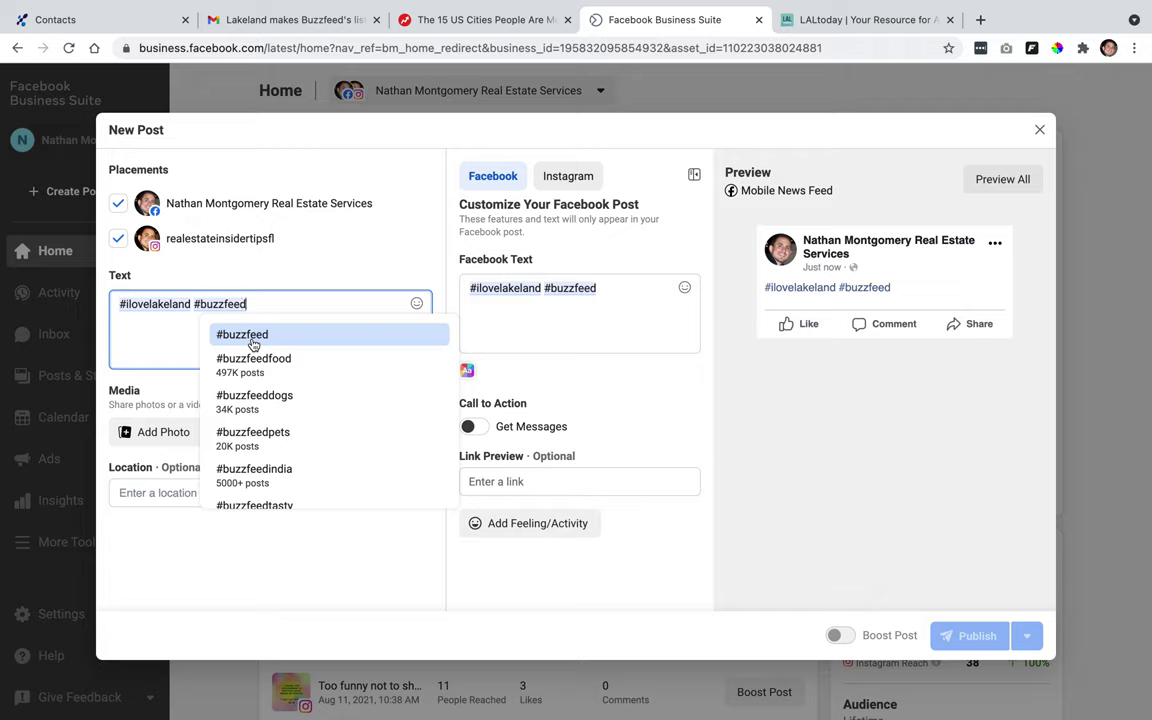
pyautogui.click(246, 336)
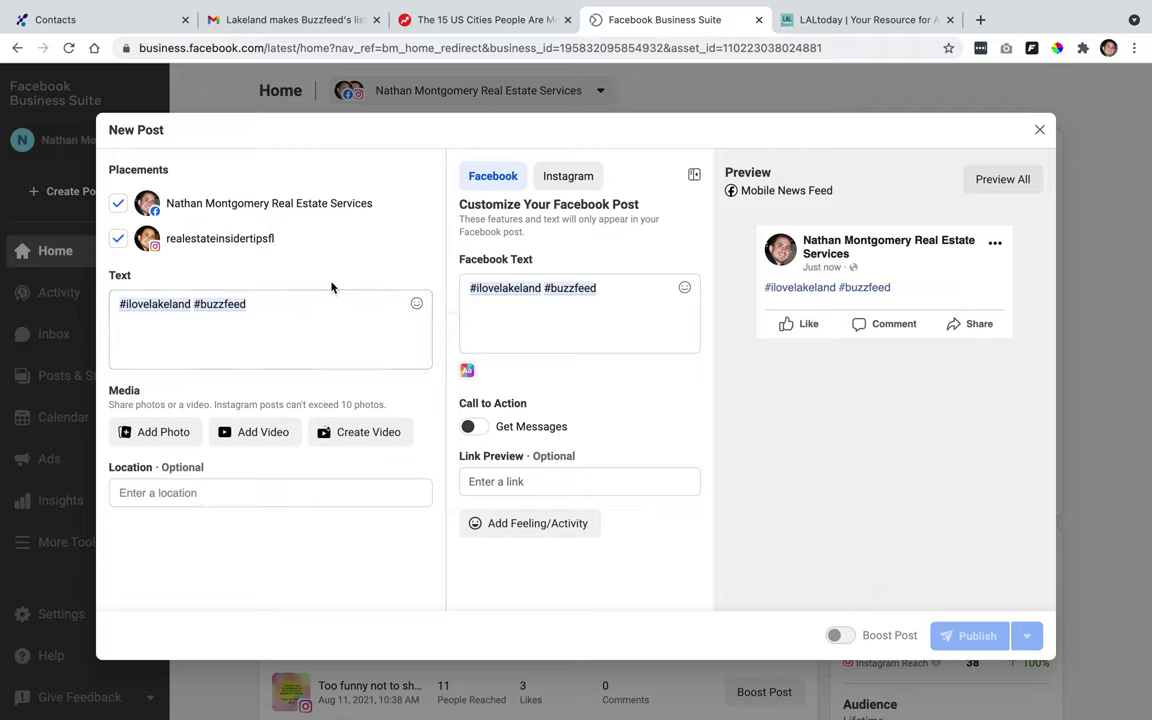
# Step: Append the capitalised #Relocation hashtag, then begin typing #realtor #mortgage
pyautogui.click(269, 307)
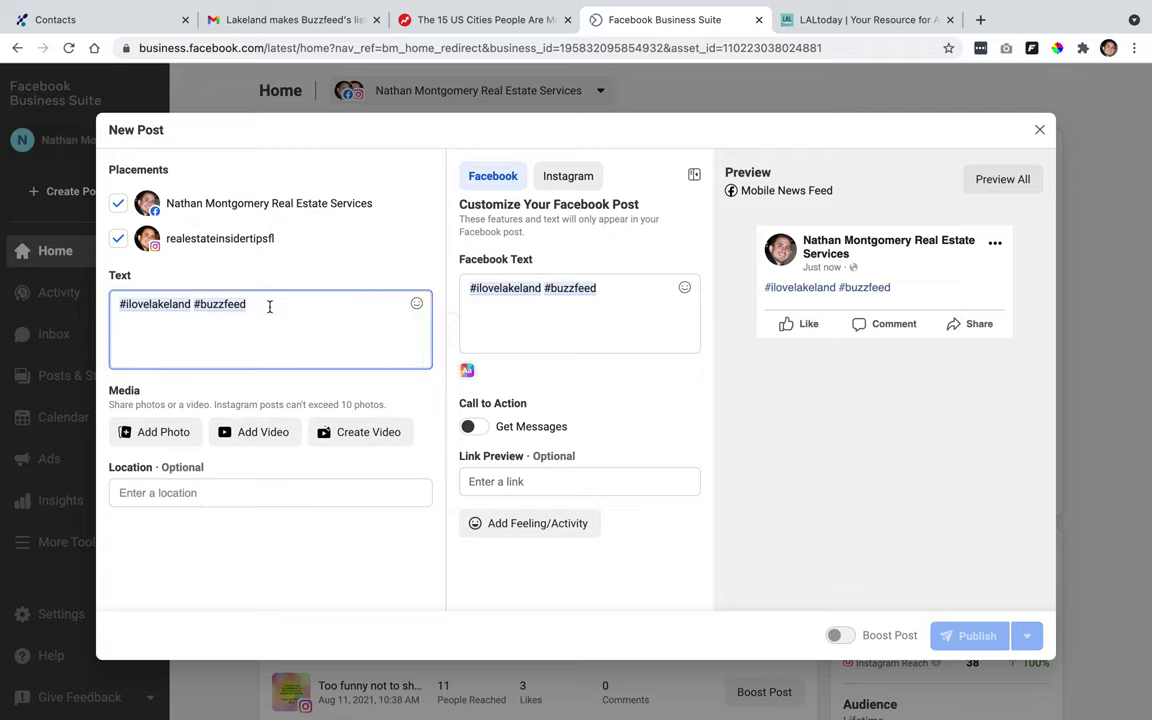
pyautogui.write('#relocation')
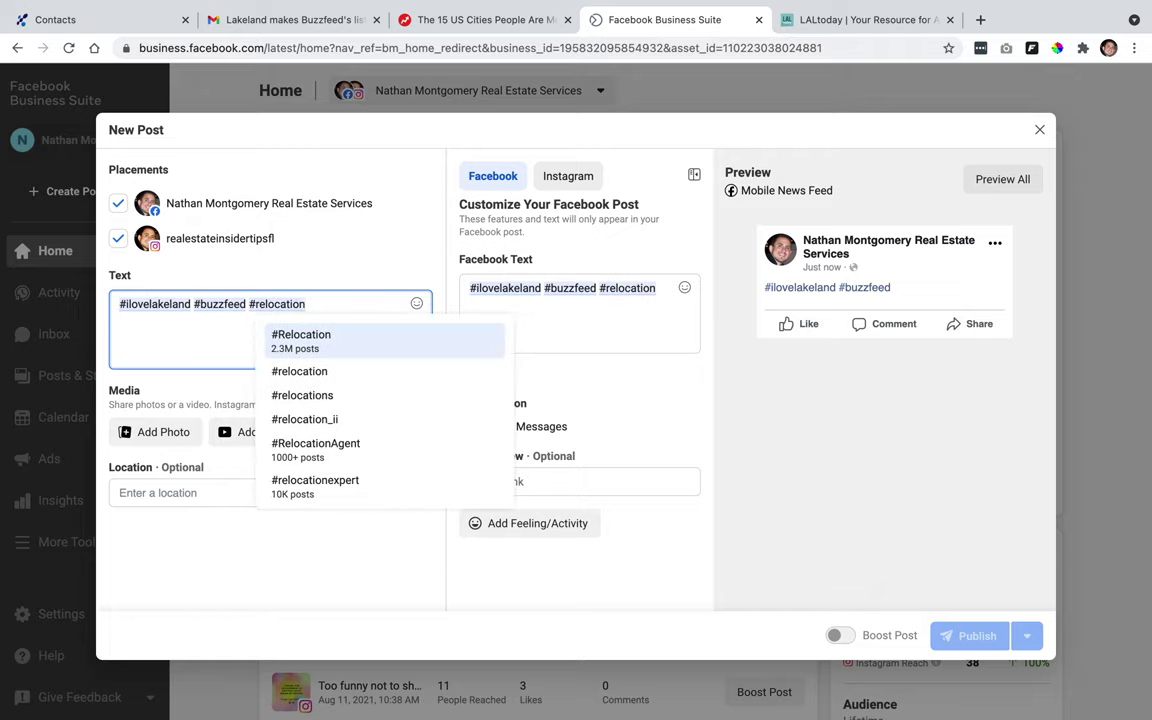
pyautogui.click(318, 345)
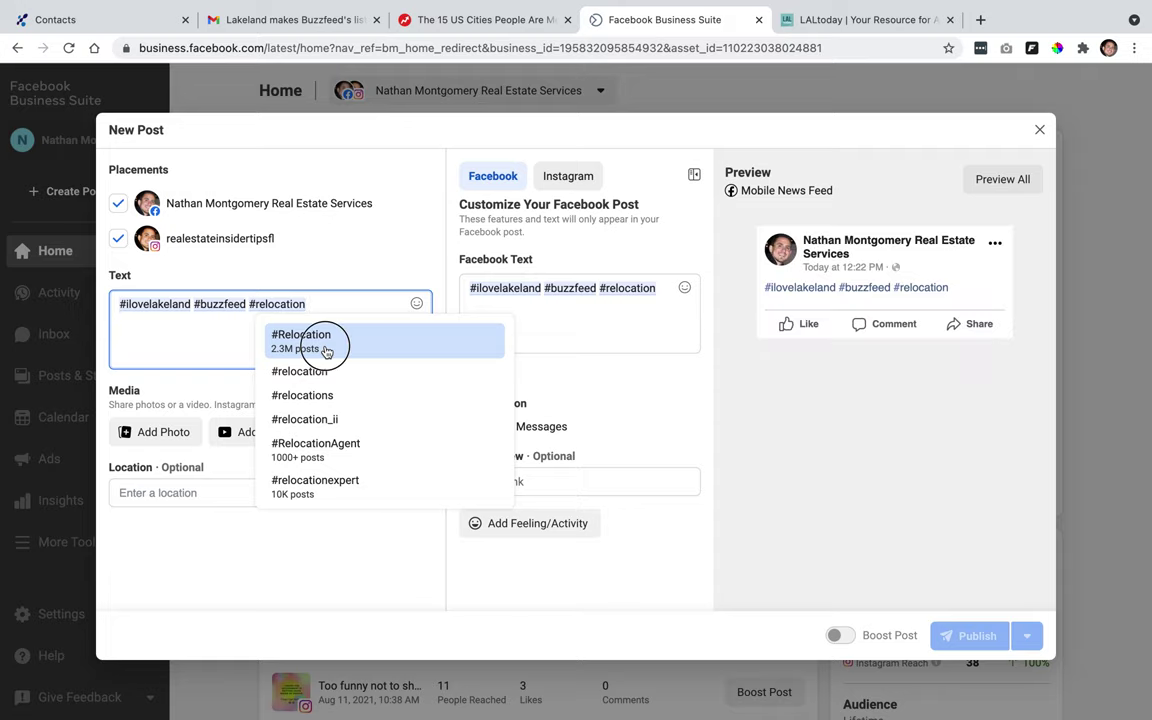
pyautogui.click(334, 310)
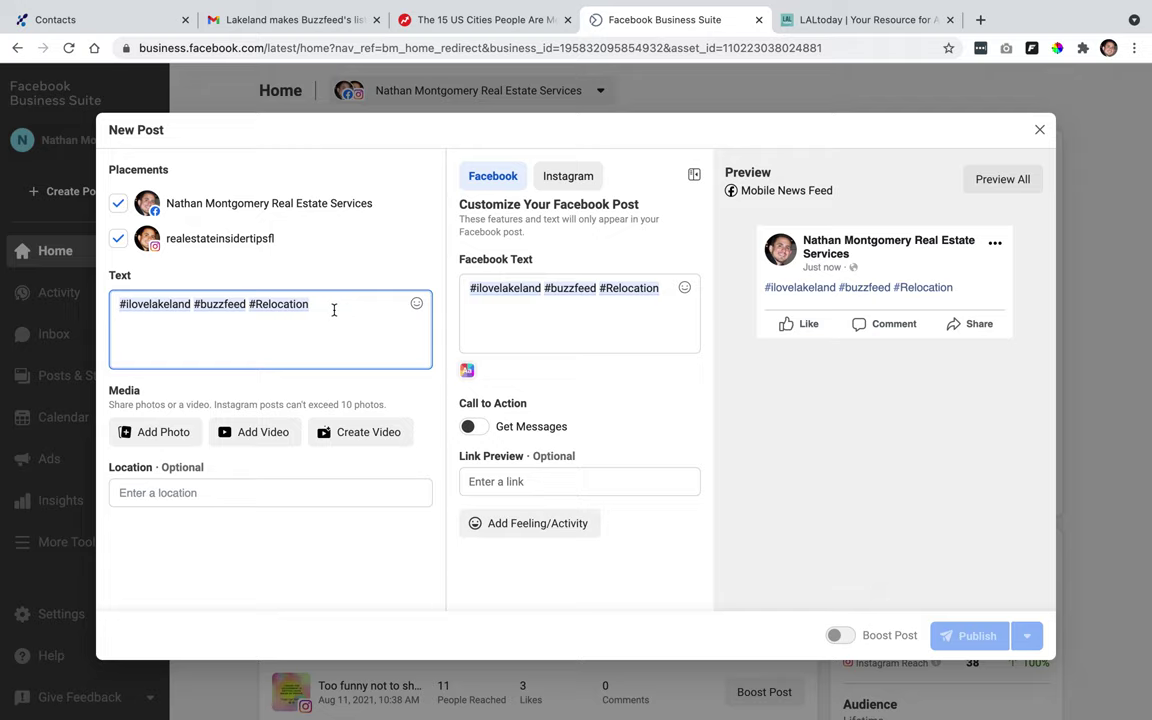
pyautogui.write('#')
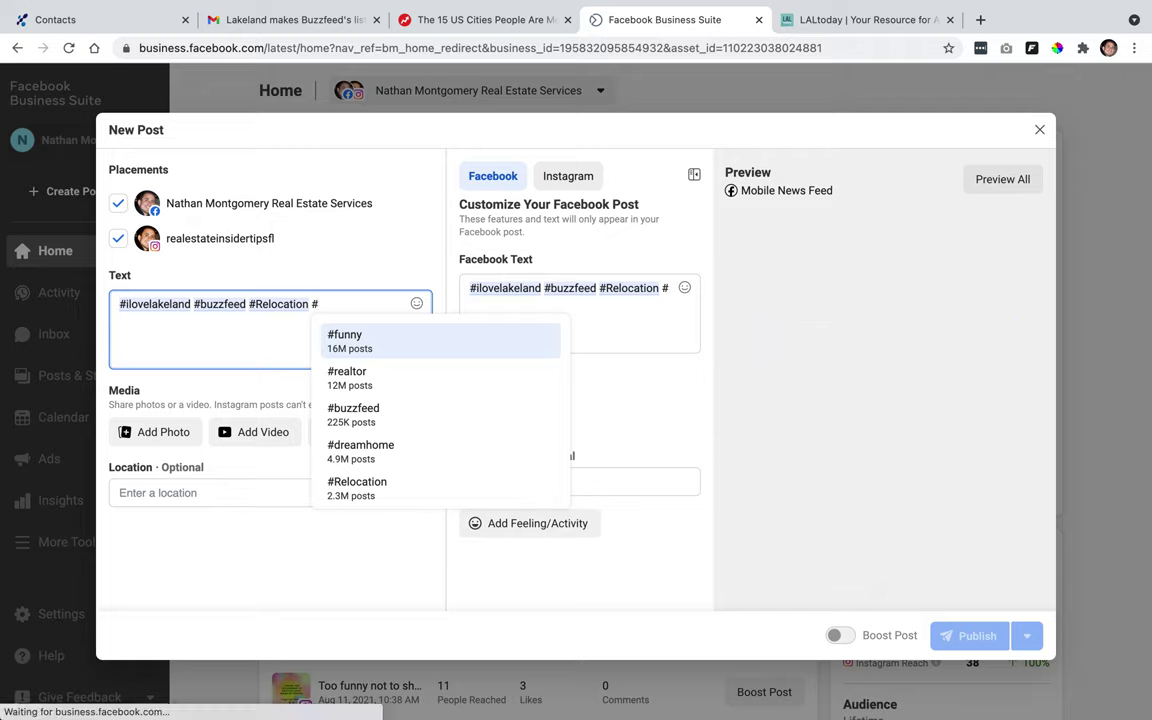
pyautogui.write('realtor ')
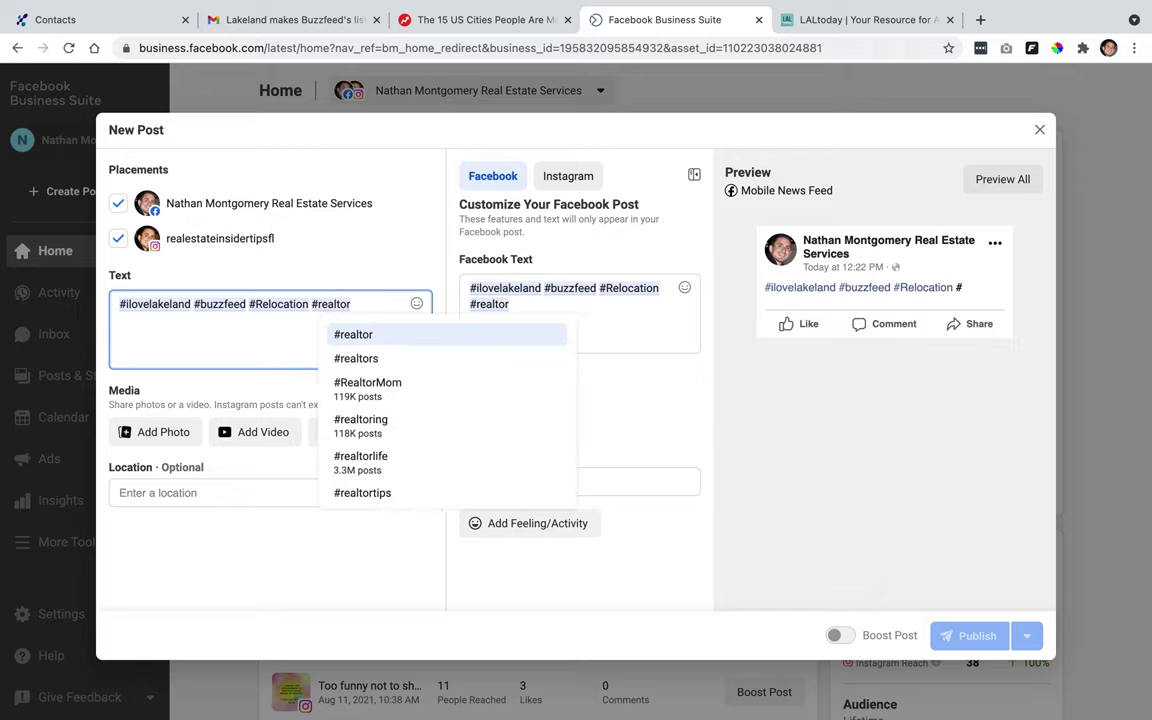
pyautogui.write('#mortgage')
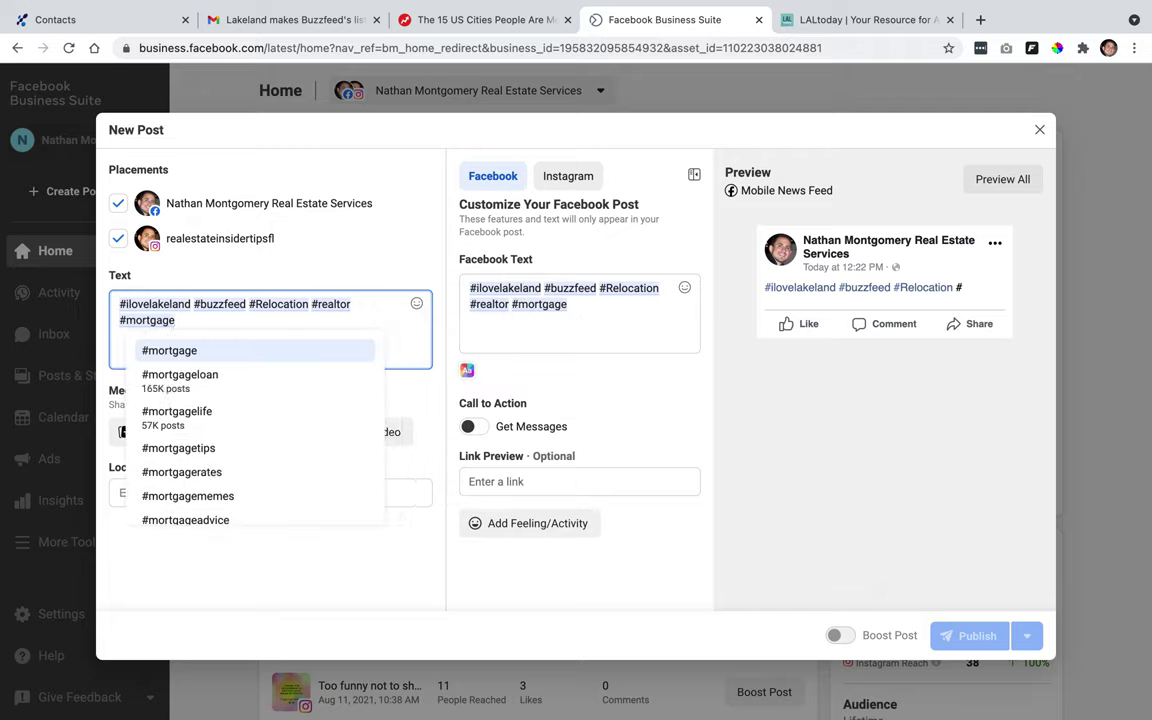
# Step: Complete #mortgageloan, then add #lakeland and #floridaliving from the hashtag suggestions
pyautogui.click(267, 375)
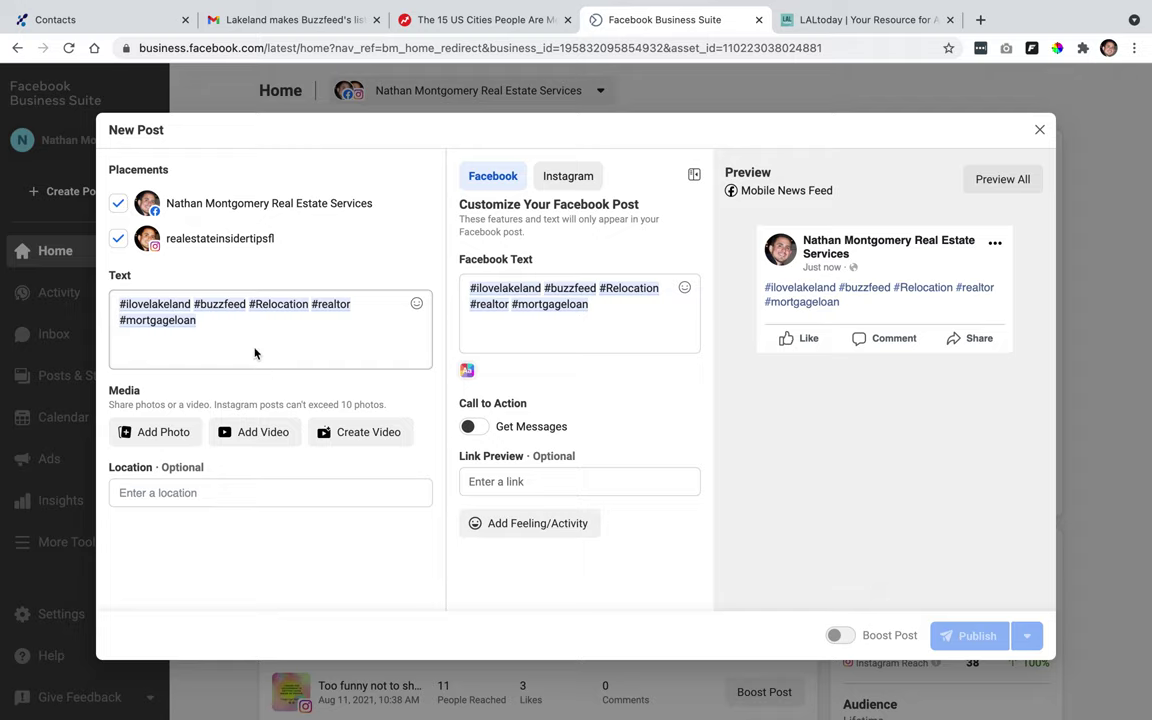
pyautogui.click(238, 325)
pyautogui.write('#lae')
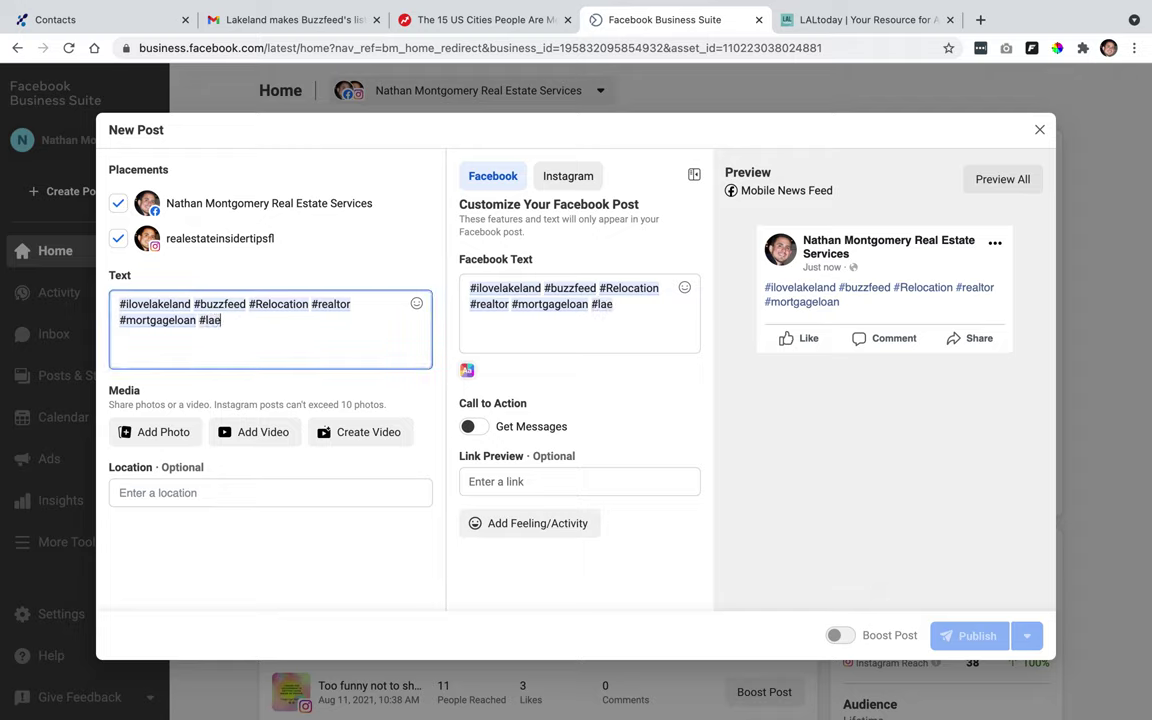
pyautogui.press('BackSpace')
pyautogui.write('keland')
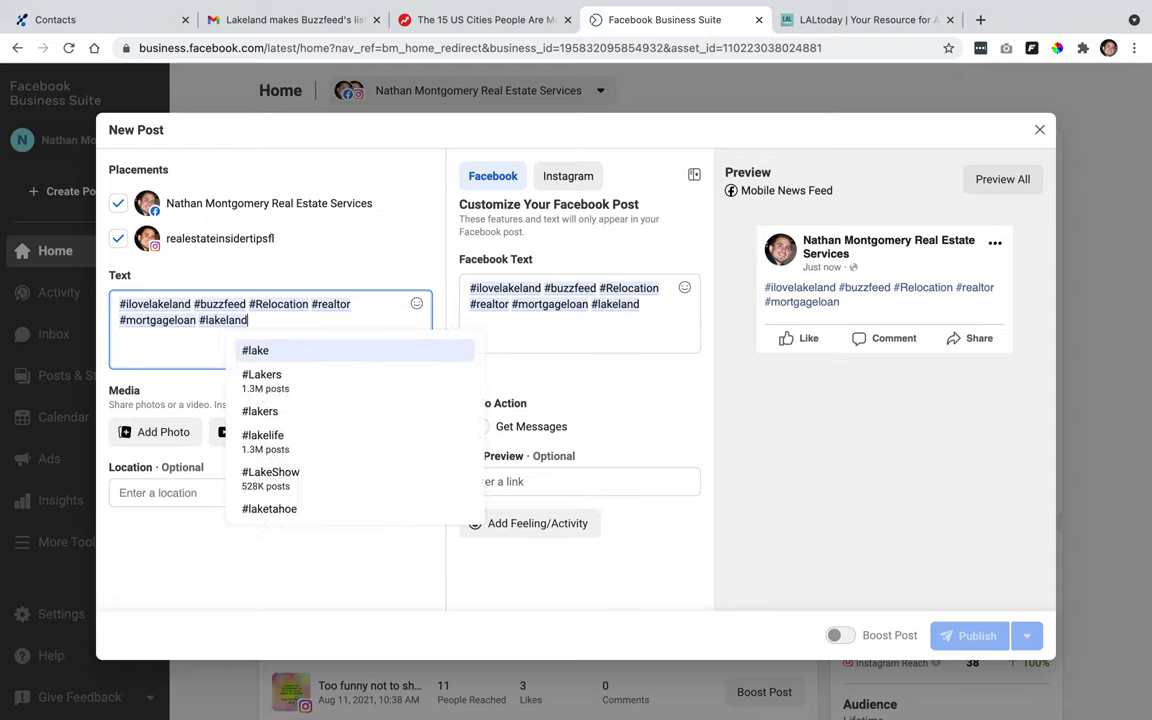
pyautogui.click(248, 358)
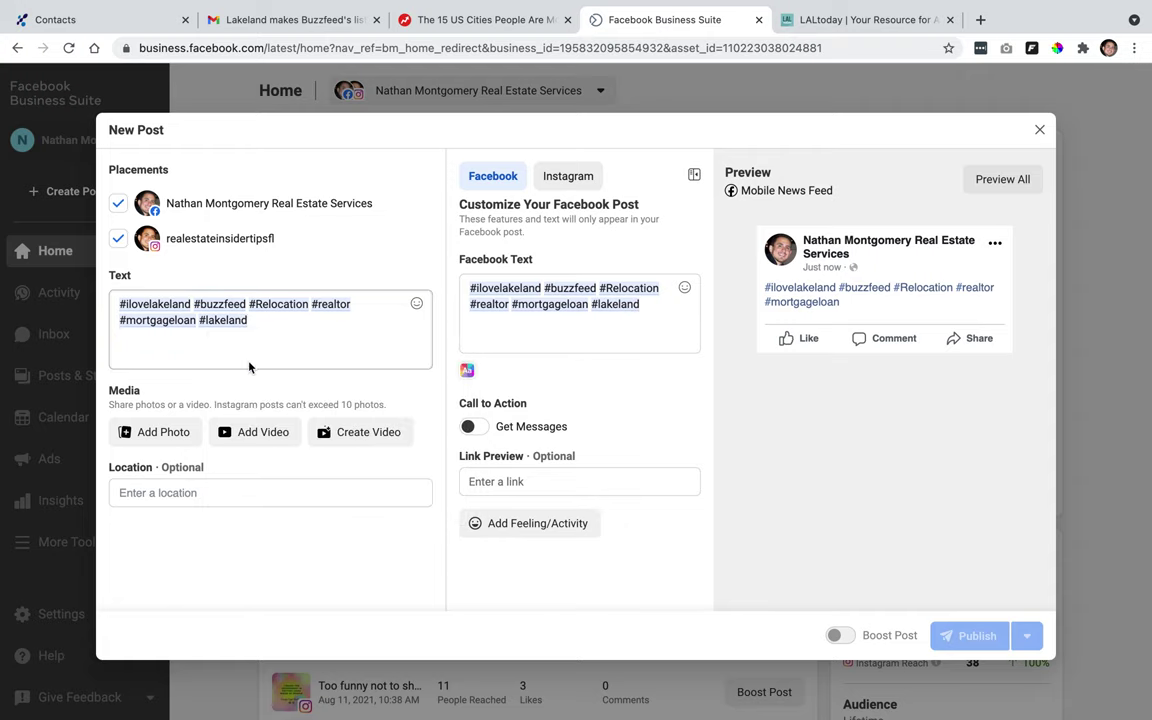
pyautogui.write('#florida')
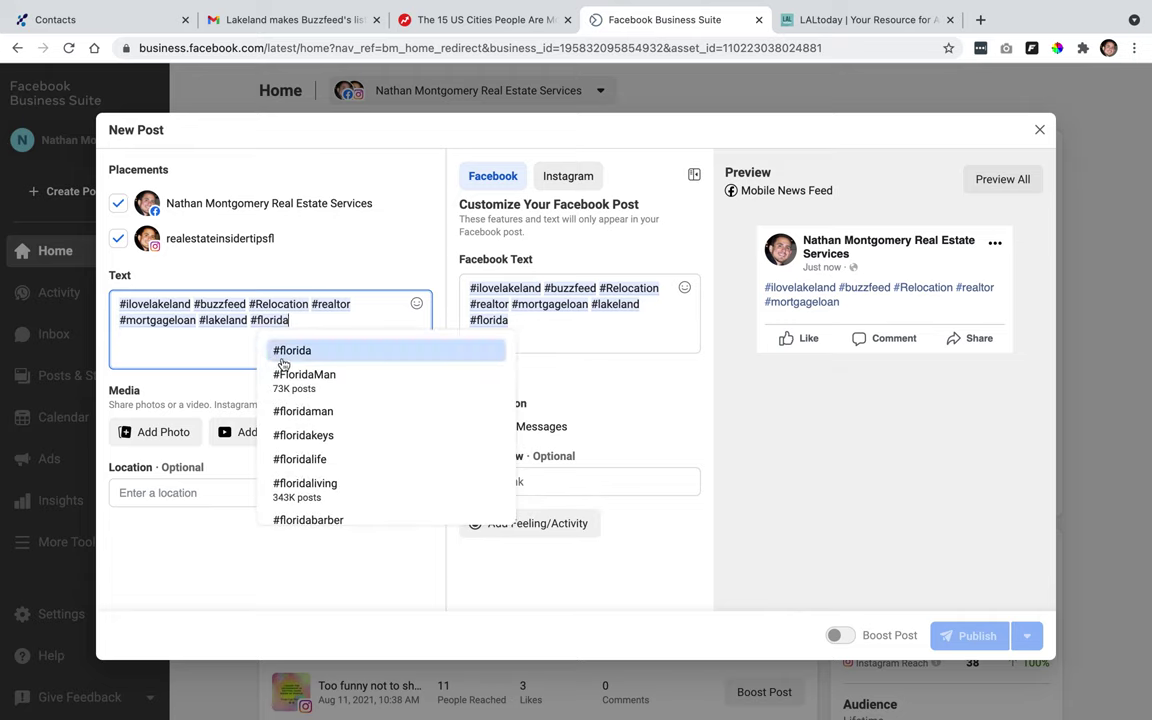
pyautogui.click(292, 488)
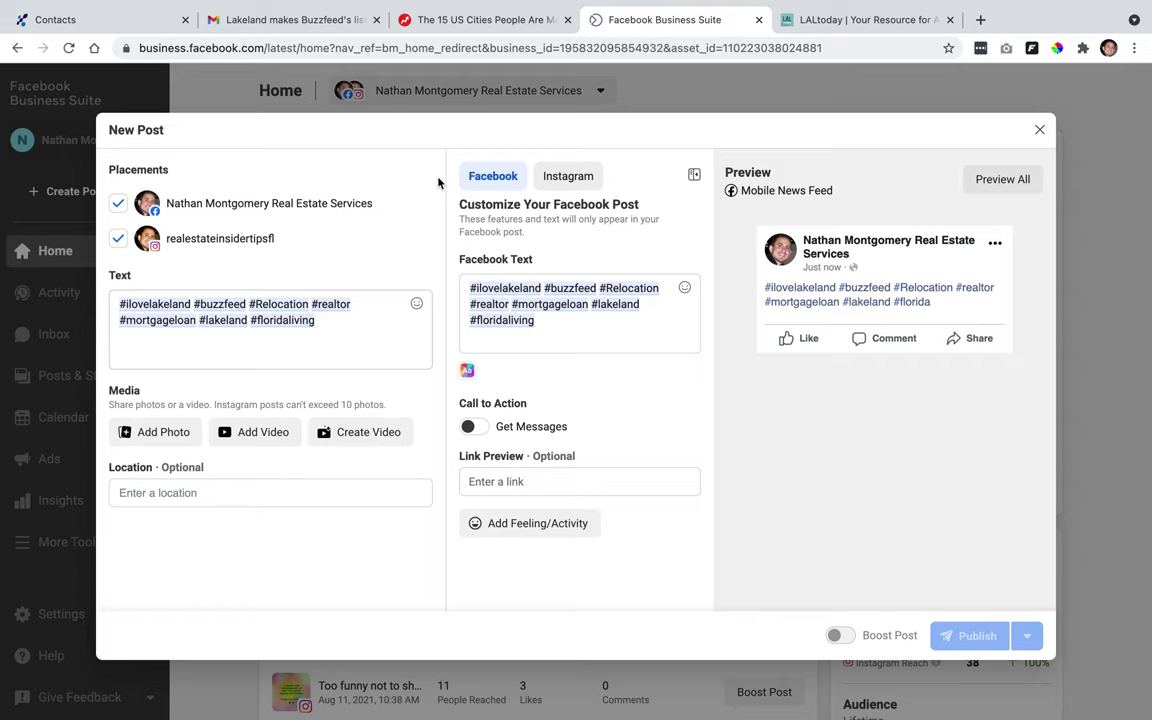
pyautogui.click(485, 20)
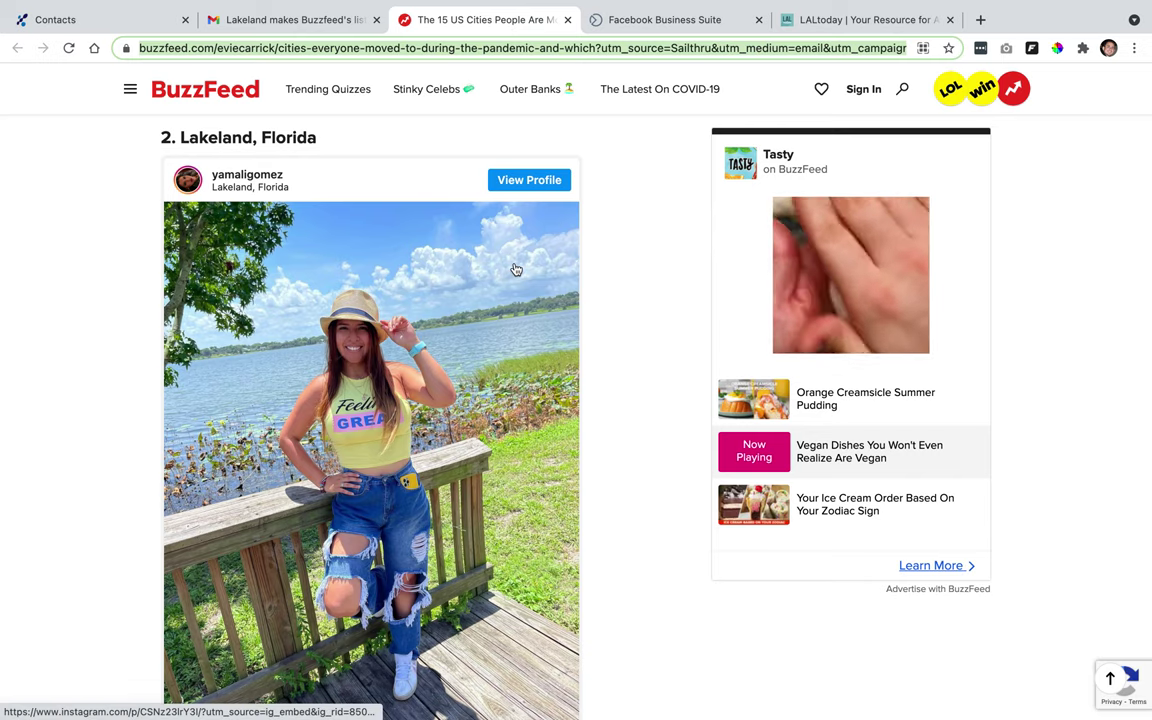
# Step: Scroll the BuzzFeed '15 Cities' article back up to its headline
pyautogui.scroll(-1, 515, 270)
pyautogui.scroll(15, 515, 270)
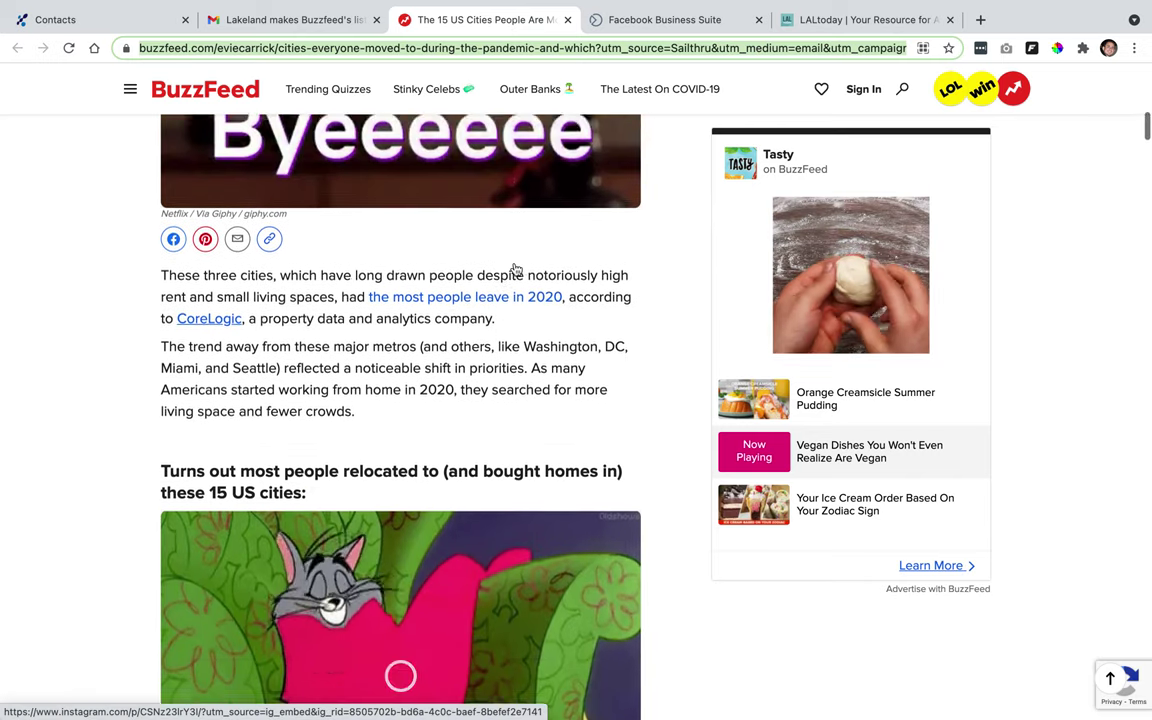
pyautogui.scroll(5, 515, 270)
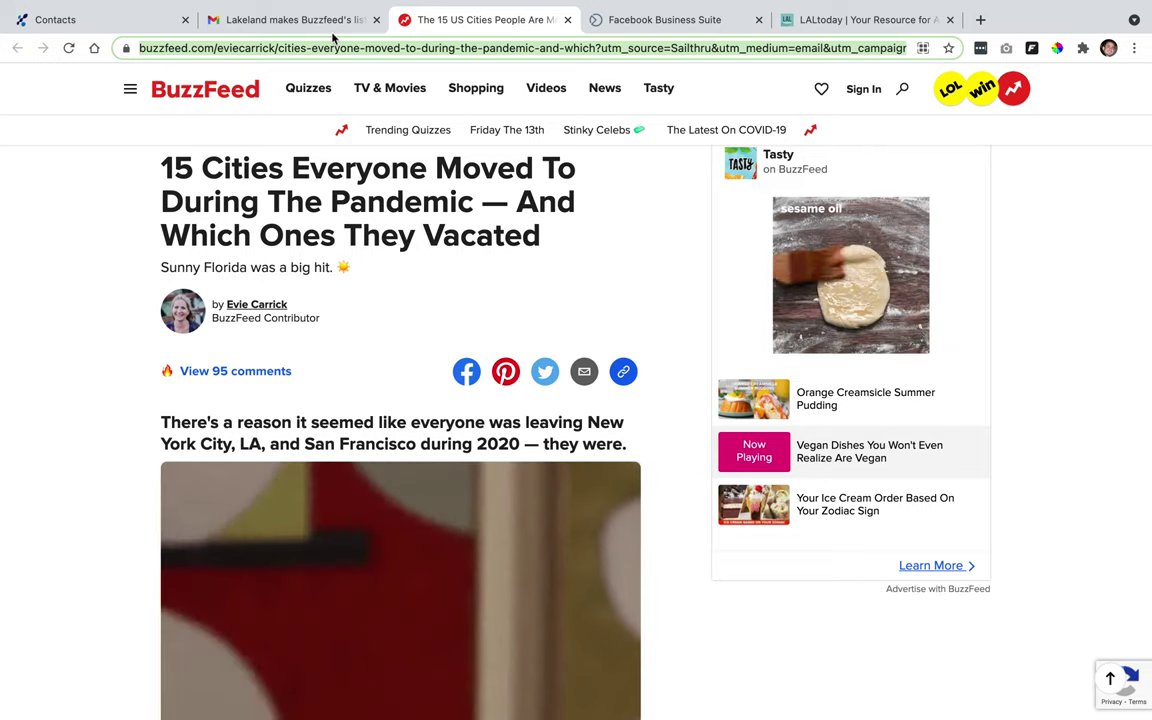
# Step: In the draft, append #pandemiclife and #COVID19 after #floridaliving using the hashtag suggestions
pyautogui.click(600, 19)
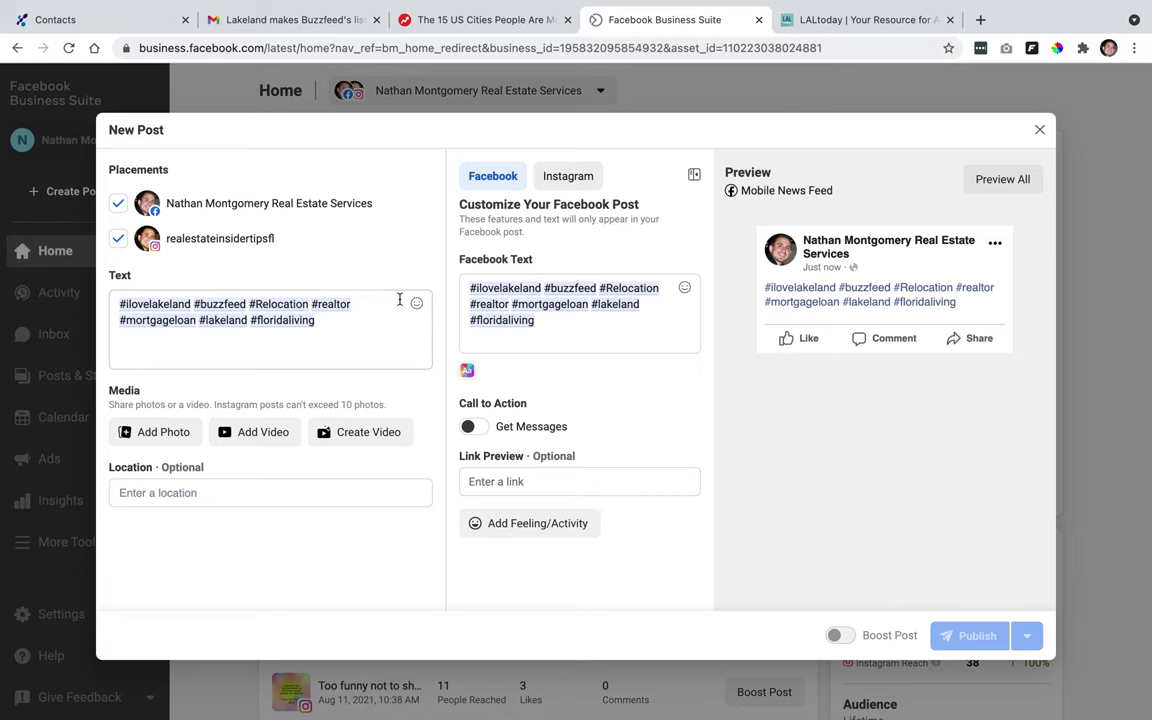
pyautogui.click(364, 327)
pyautogui.write('#pandemic')
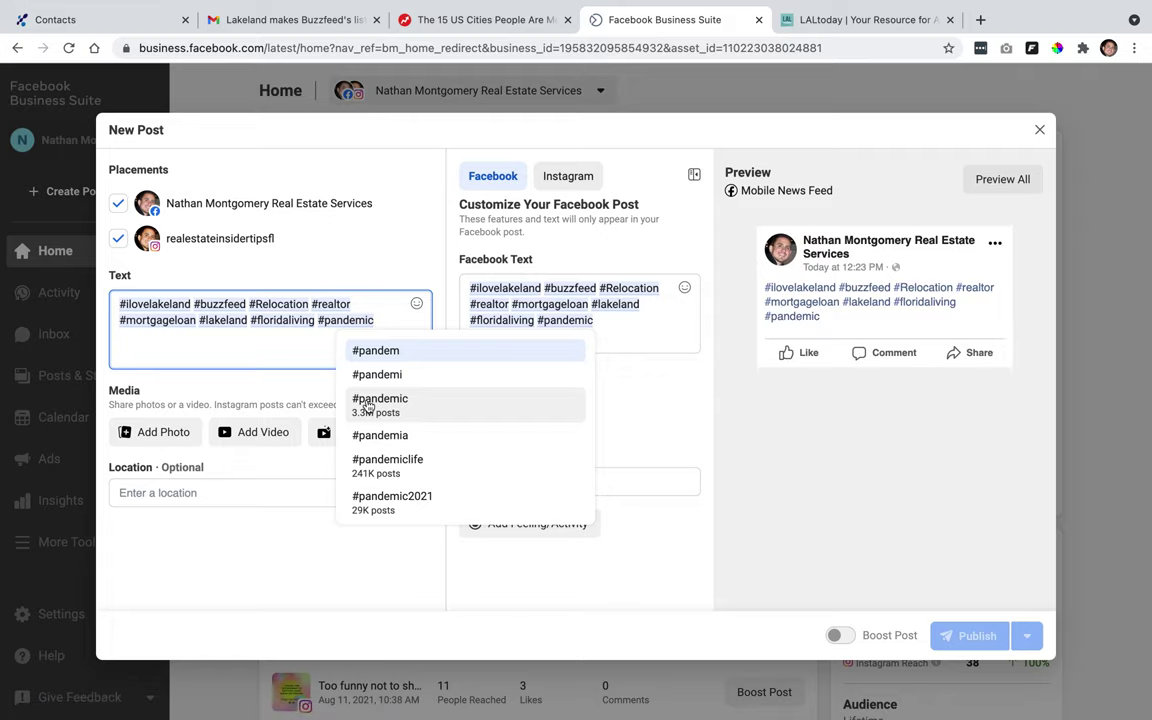
pyautogui.click(383, 469)
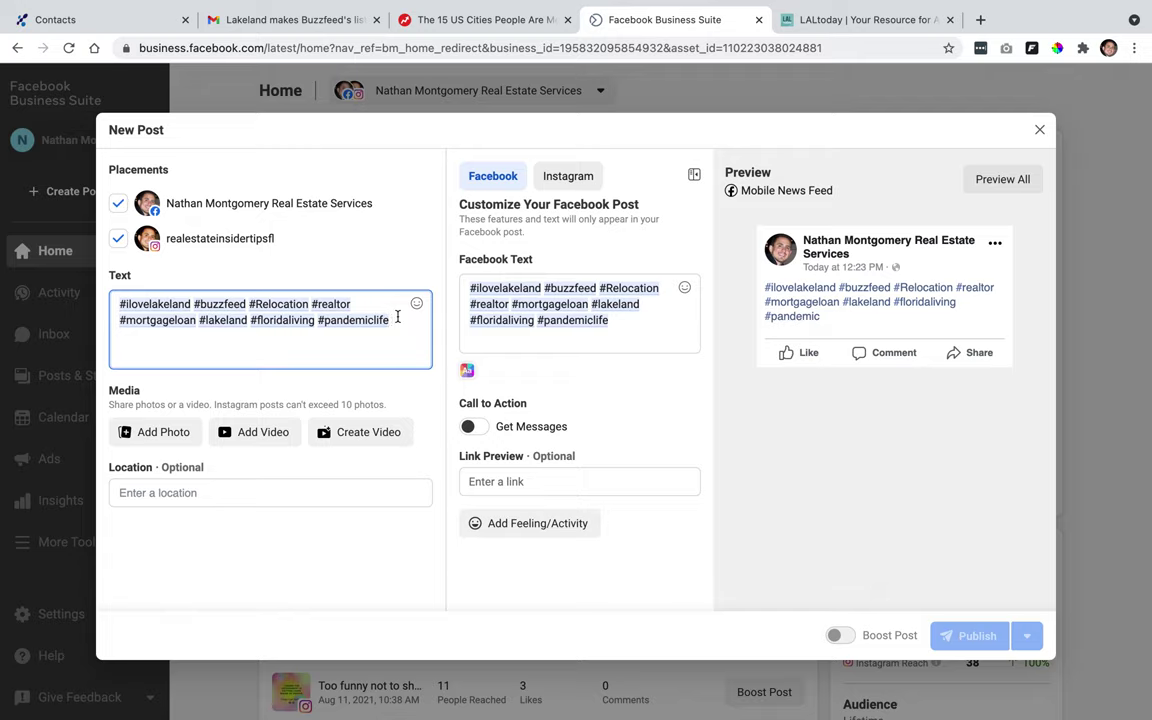
pyautogui.write('#covid')
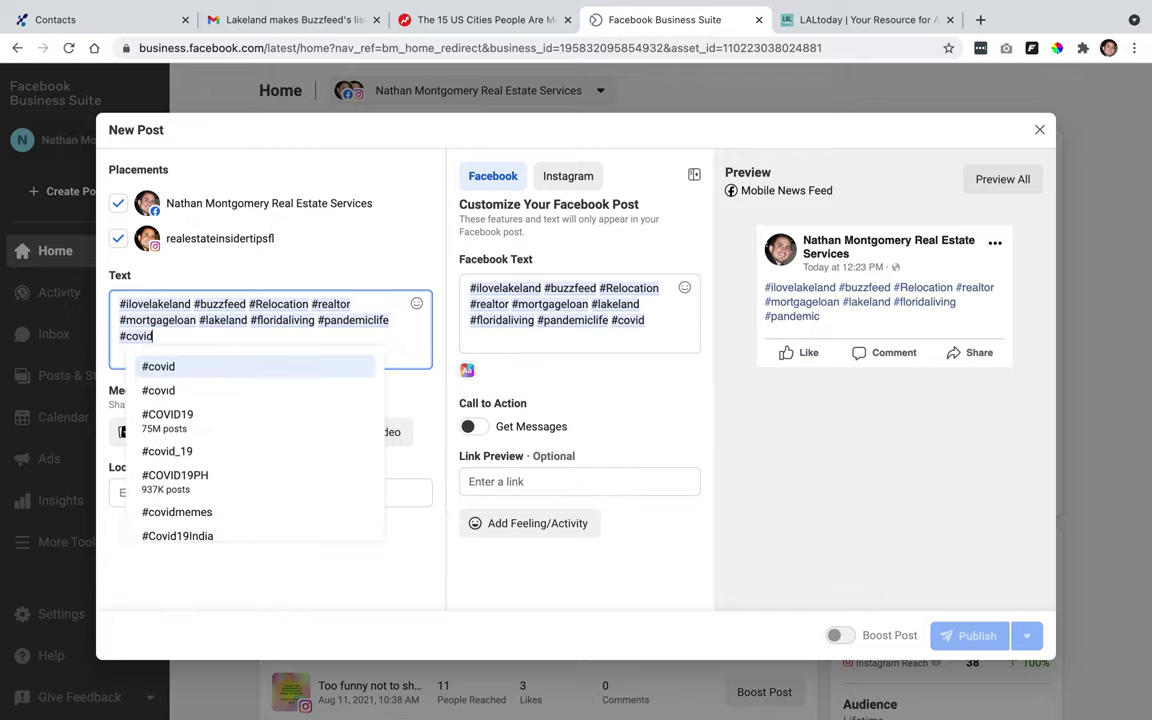
pyautogui.click(293, 417)
# Step: Scroll the BuzzFeed article down to the 'According to the study' paragraph on mortgage rates
pyautogui.click(528, 22)
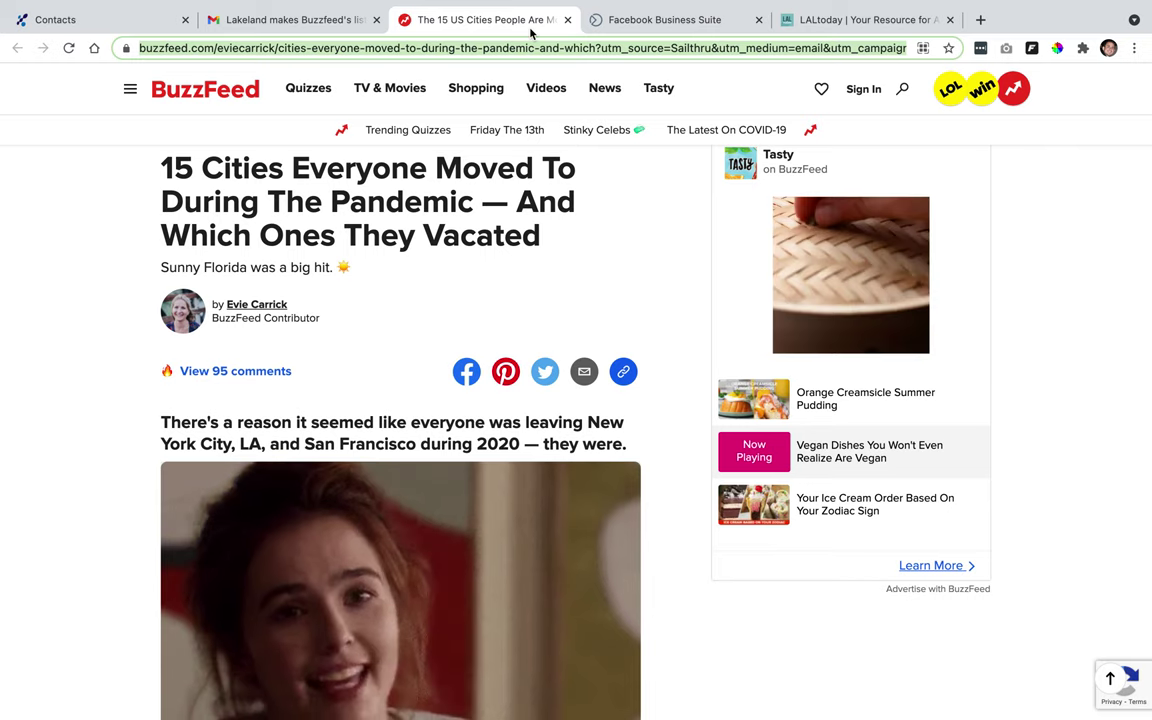
pyautogui.scroll(-3, 380, 363)
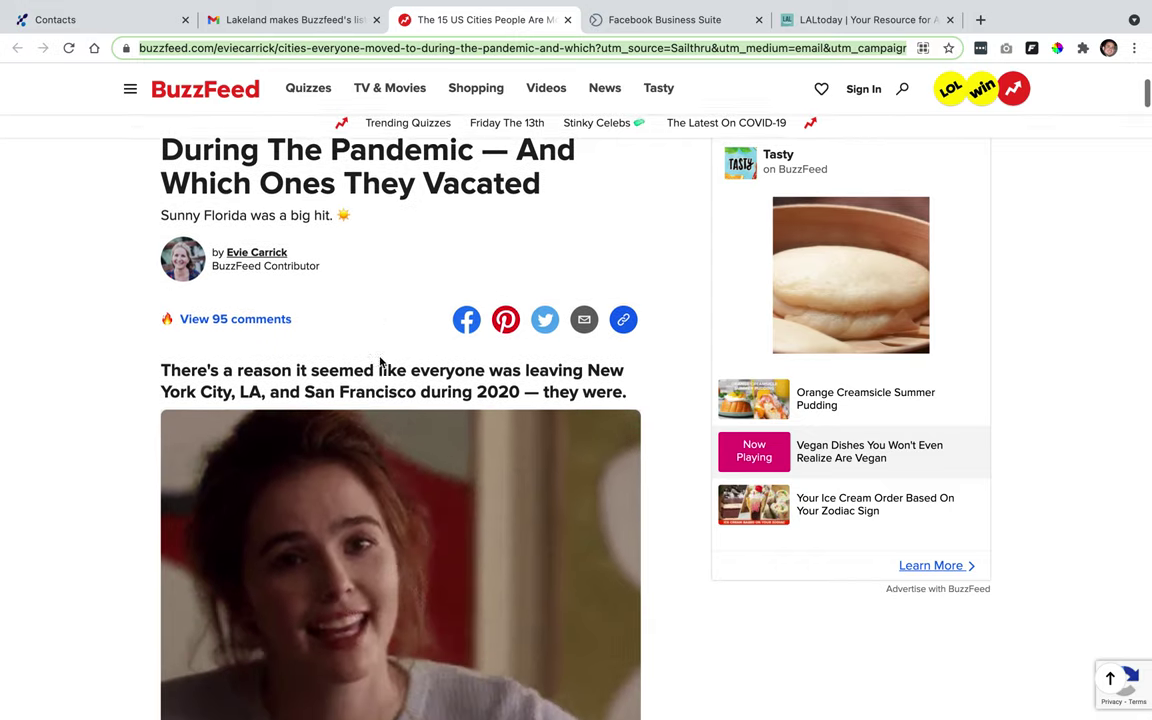
pyautogui.scroll(-6, 380, 363)
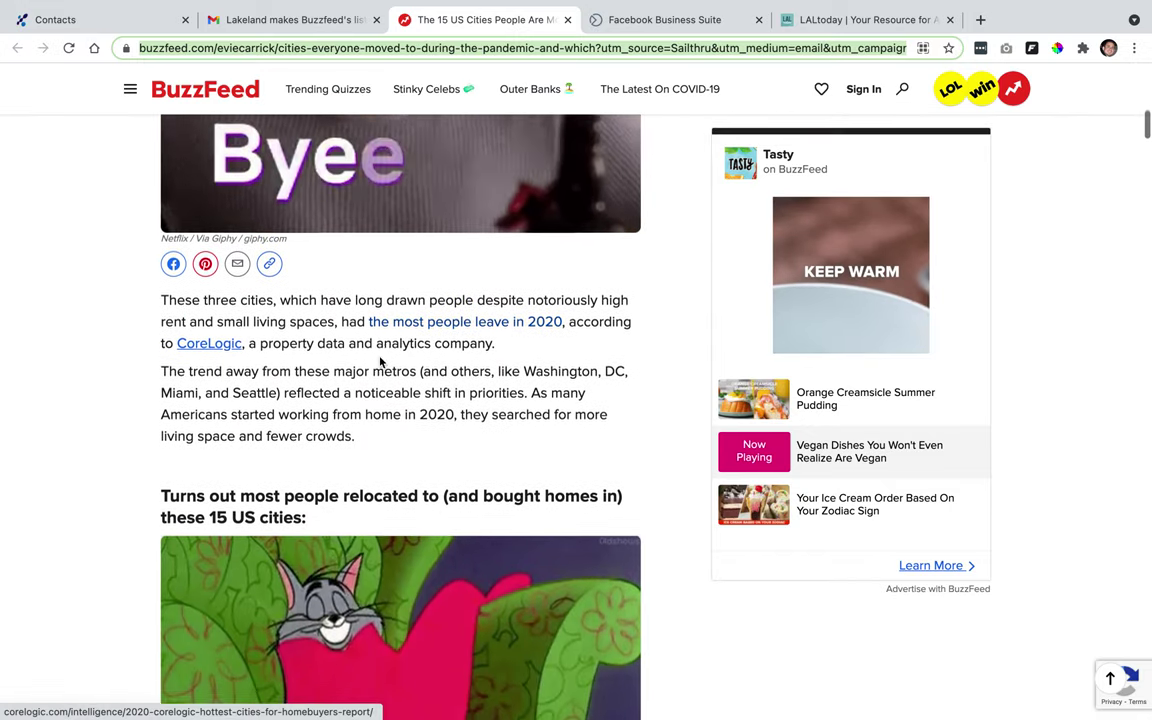
pyautogui.scroll(-6, 380, 363)
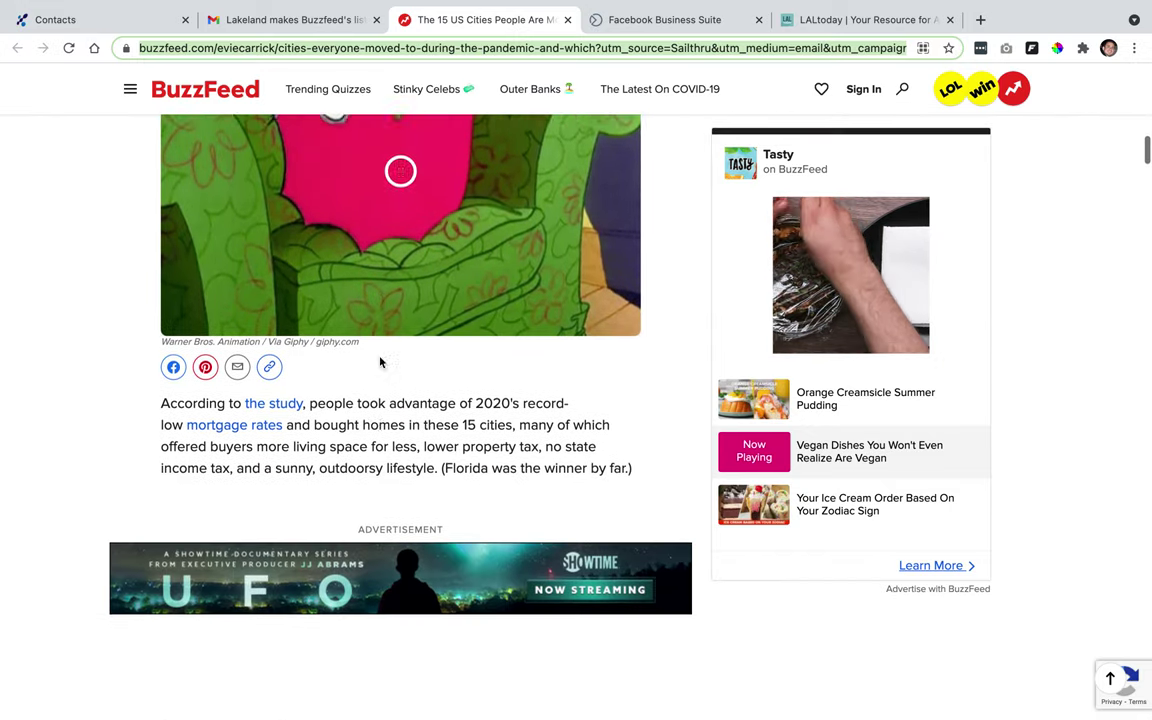
pyautogui.scroll(-1, 380, 363)
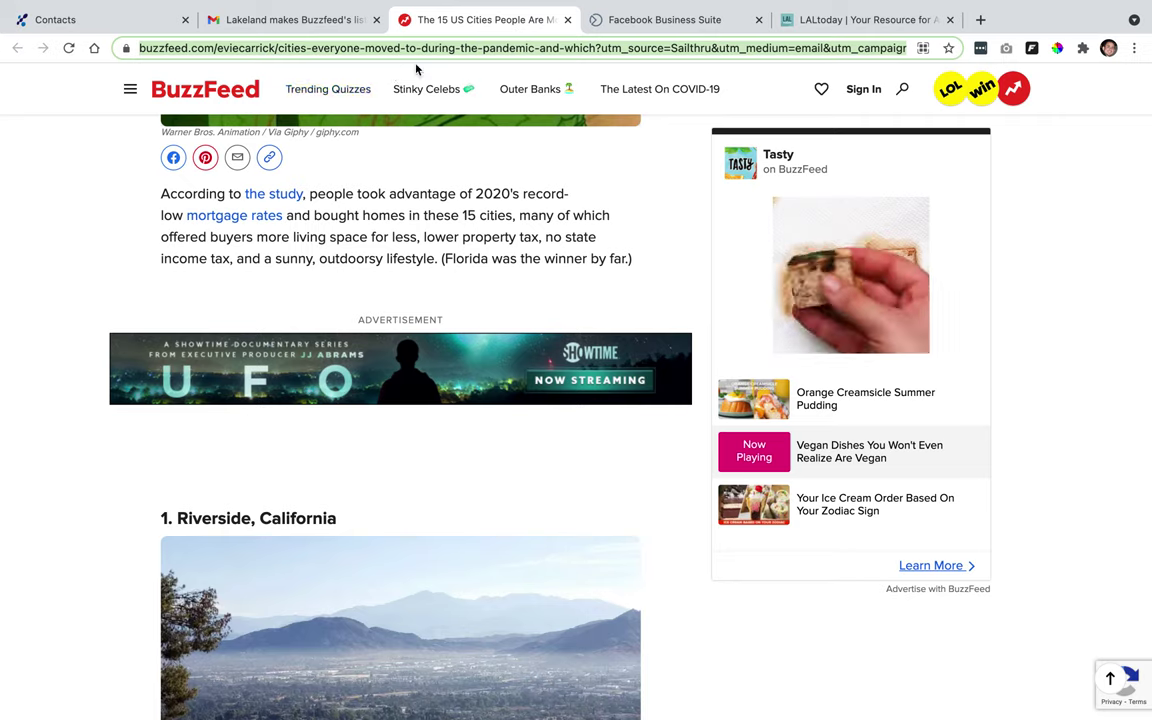
# Step: Append #mortgagerates after #COVID19, bringing the draft to eleven hashtags
pyautogui.click(652, 22)
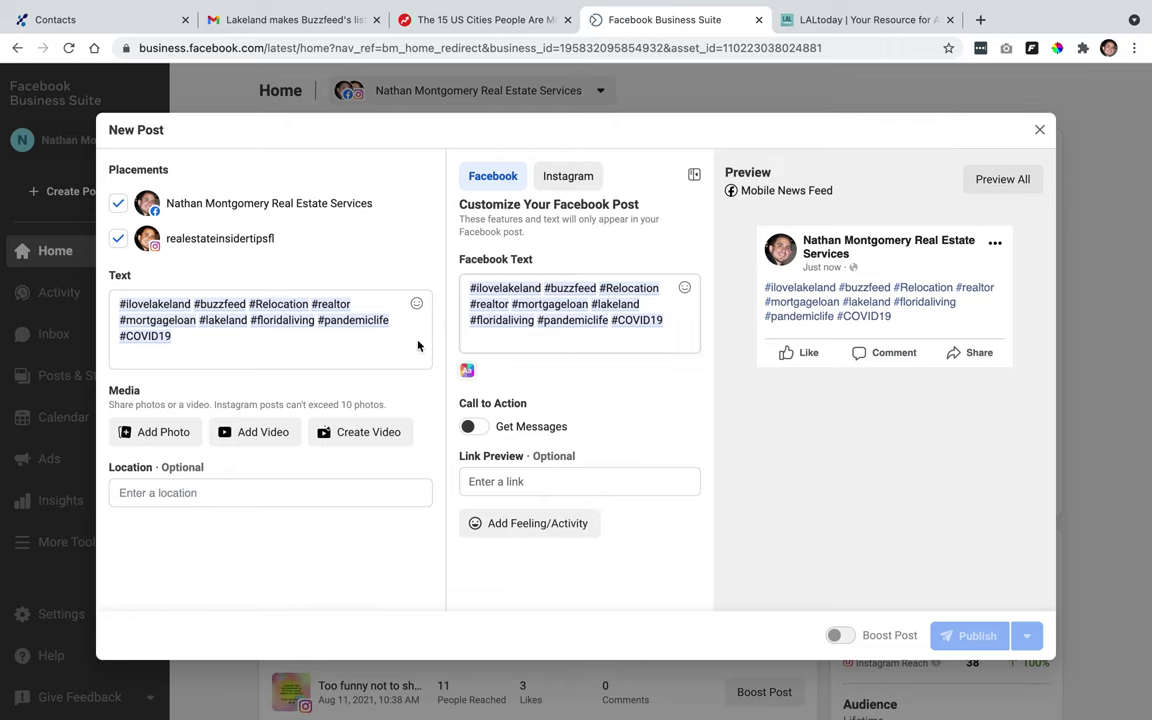
pyautogui.click(266, 339)
pyautogui.write('#mortgage')
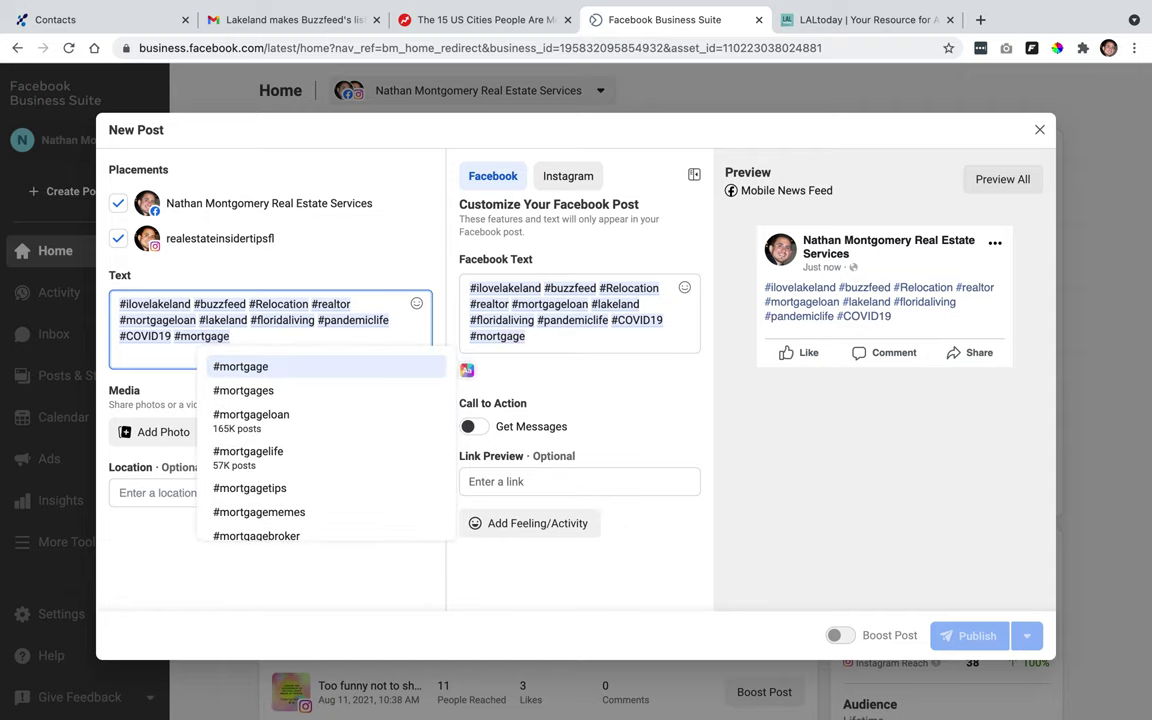
pyautogui.write('rates')
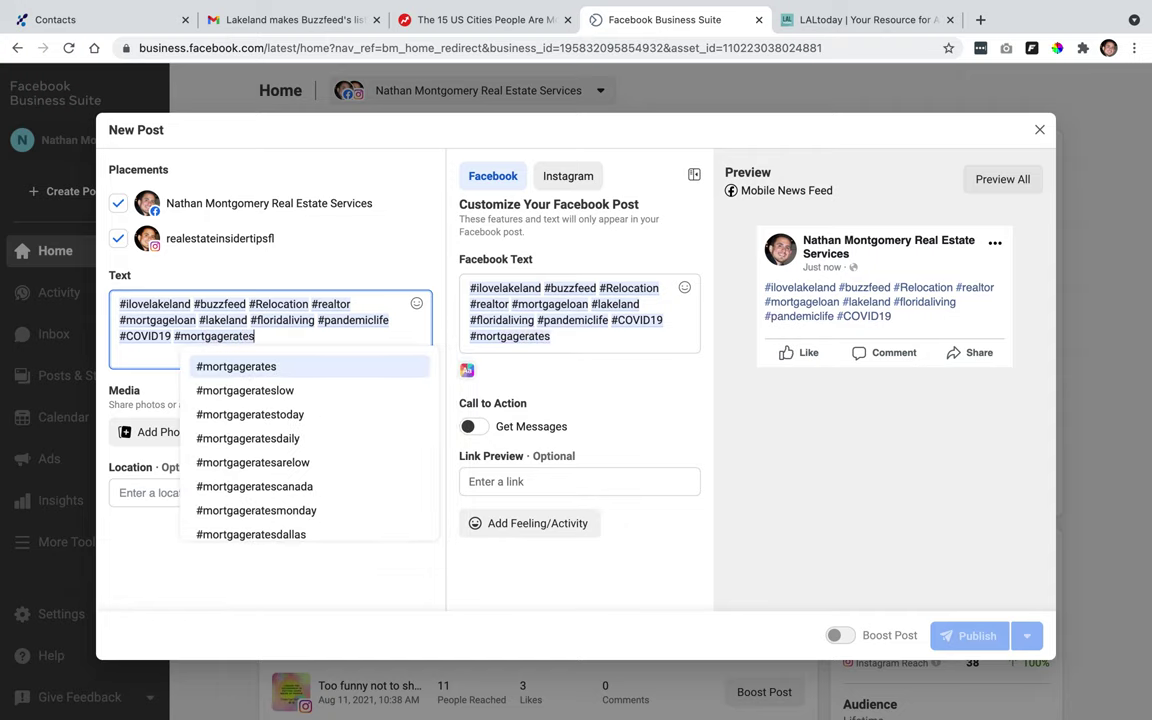
pyautogui.click(270, 367)
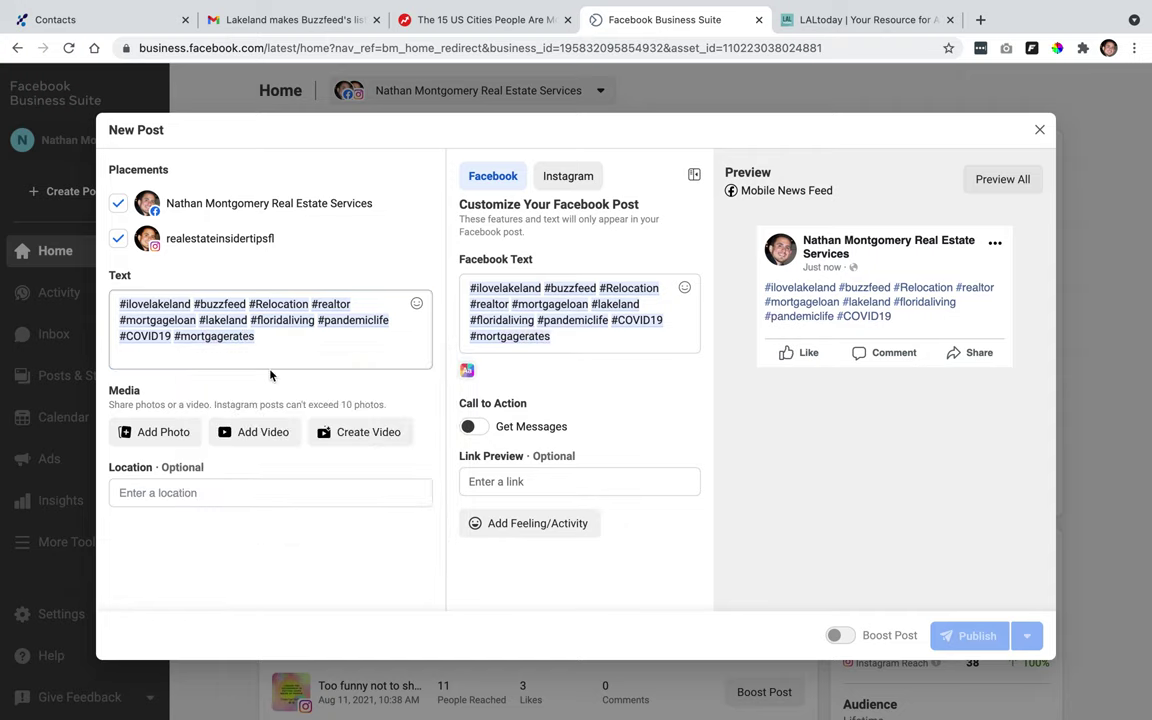
# Step: Bring BuzzFeed's 15 Cities article back to the record-low mortgage rates paragraph above Riverside, California
pyautogui.click(487, 28)
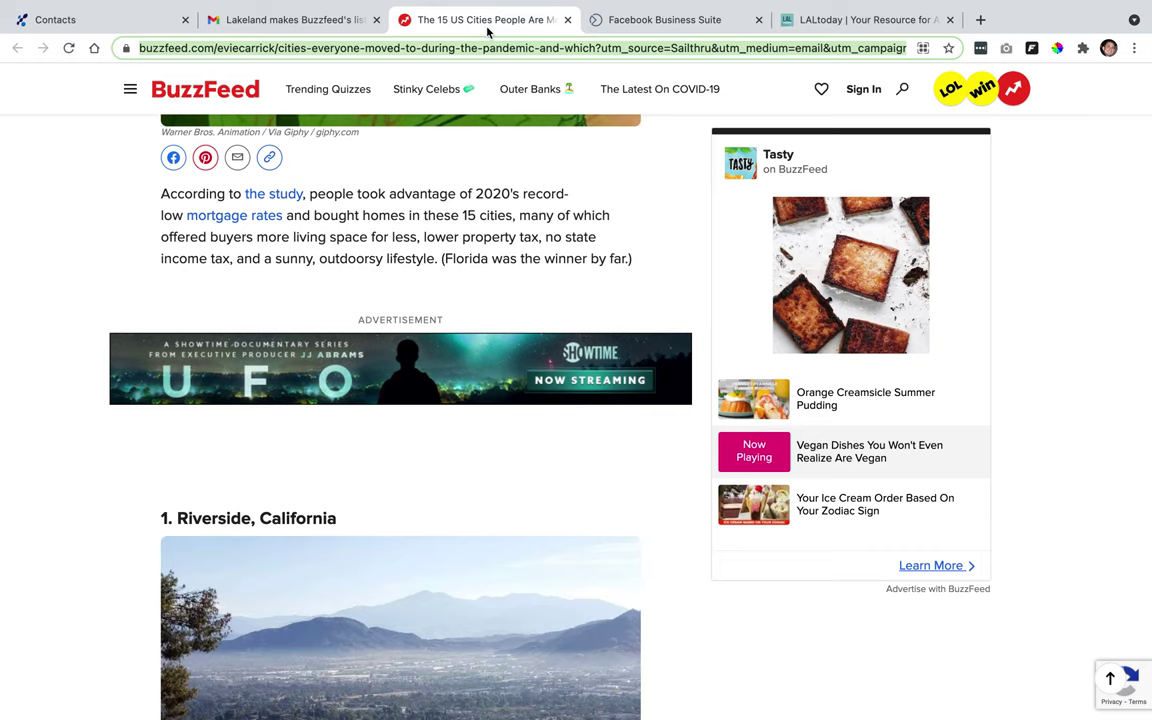
pyautogui.scroll(-1, 474, 307)
pyautogui.scroll(-2, 474, 307)
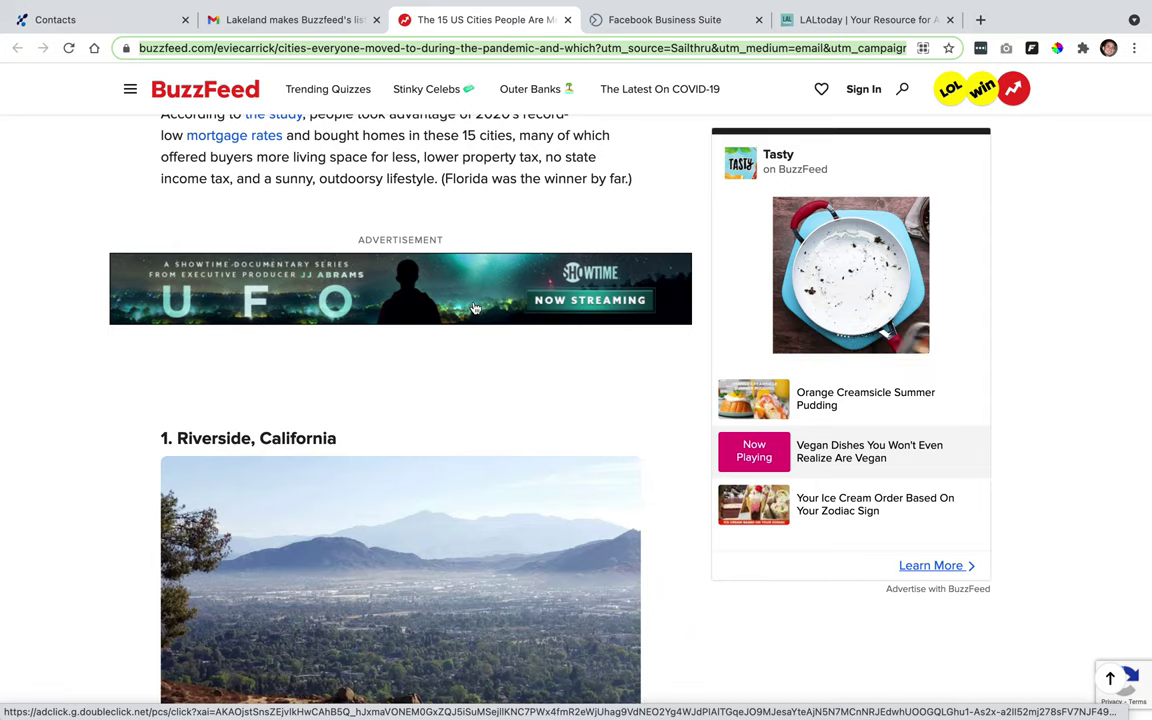
pyautogui.scroll(-1, 474, 307)
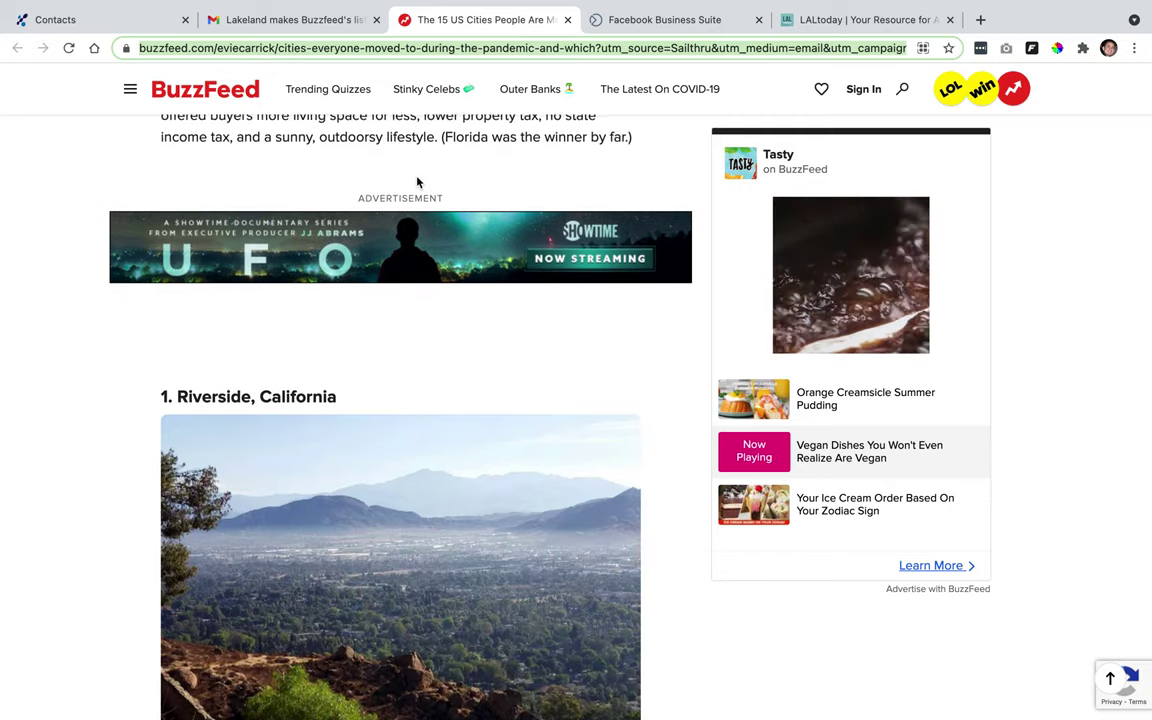
pyautogui.scroll(1, 419, 183)
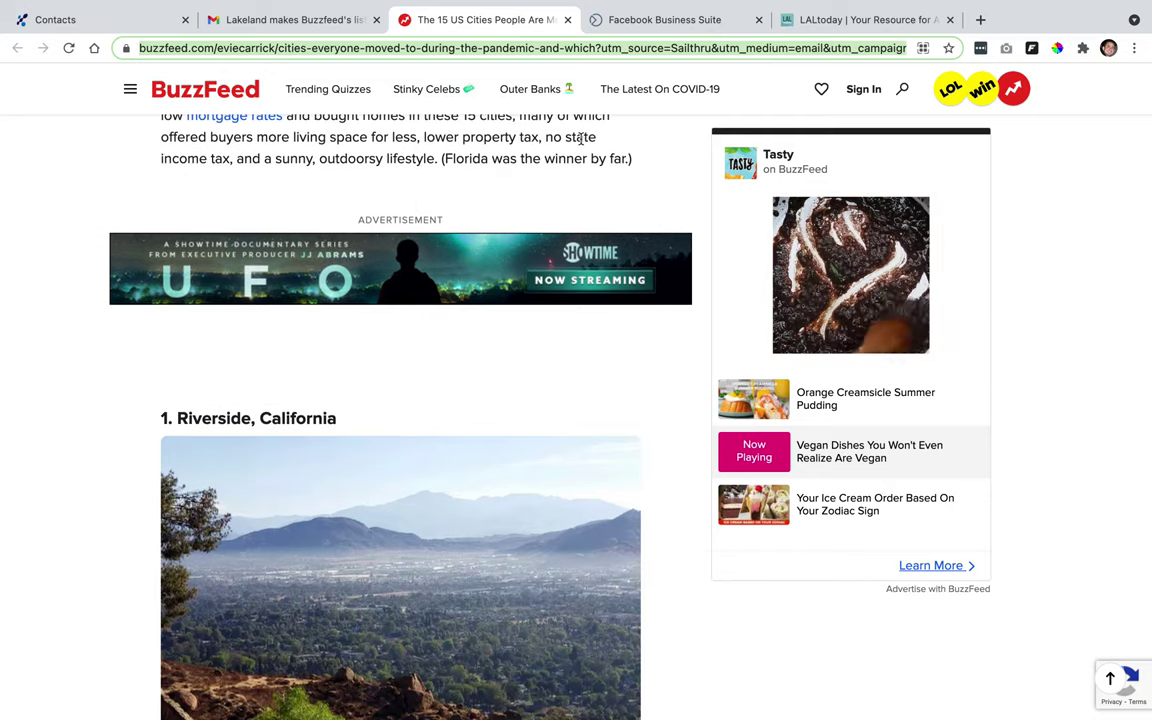
# Step: Append #nostateincometax, #moving and the suggested #realestatetips after #mortgagerates in the draft
pyautogui.click(662, 19)
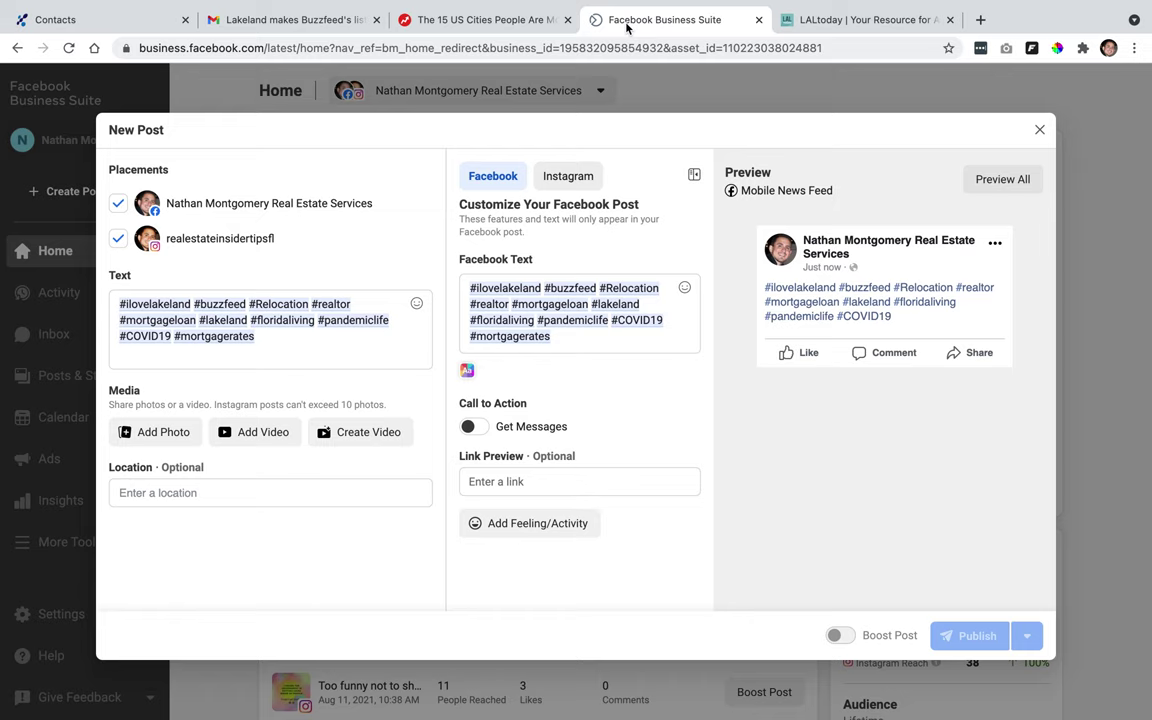
pyautogui.click(327, 341)
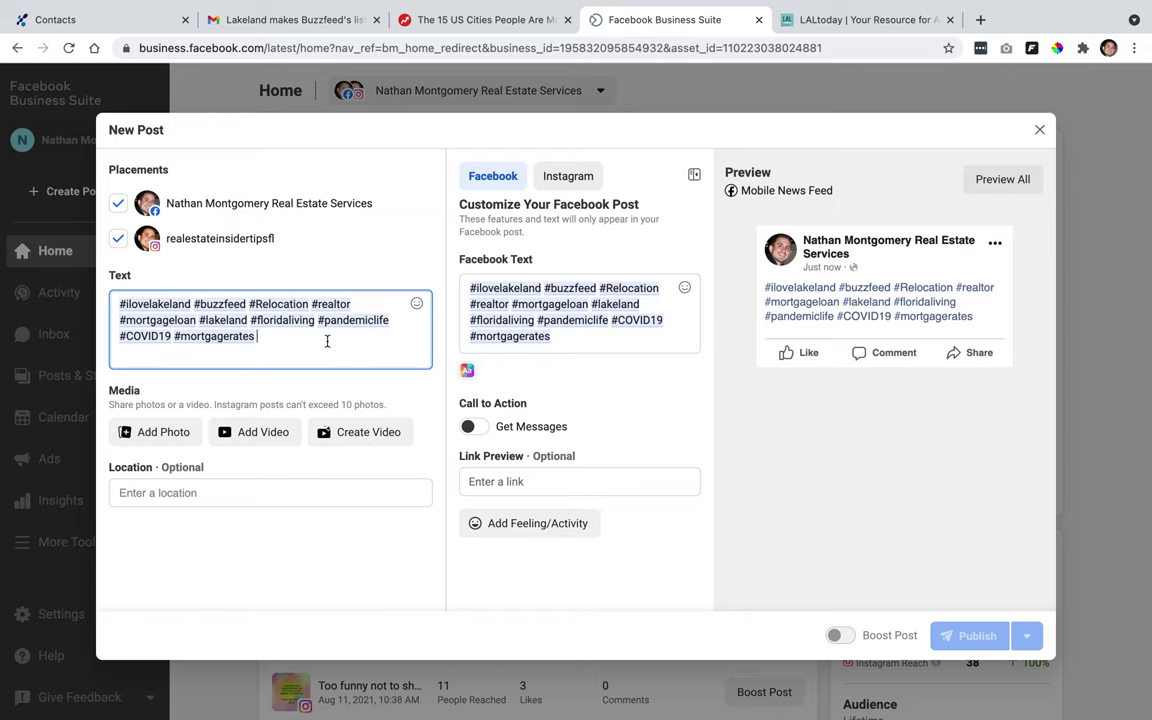
pyautogui.write('#nostate')
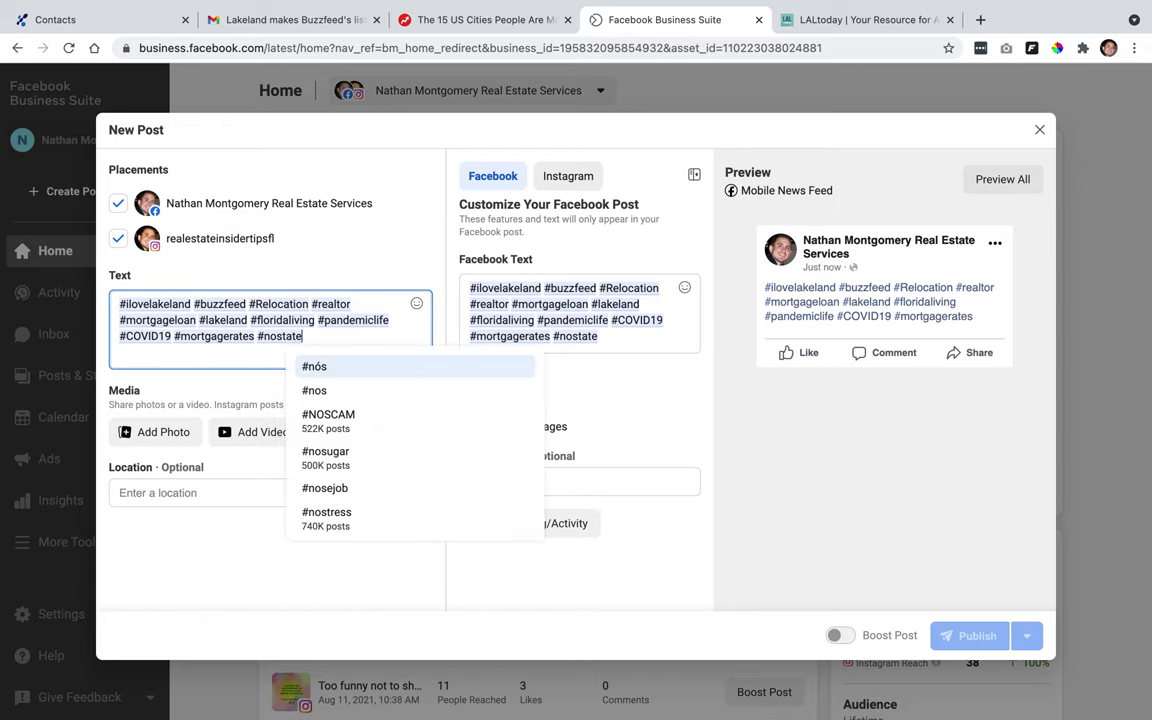
pyautogui.write('income')
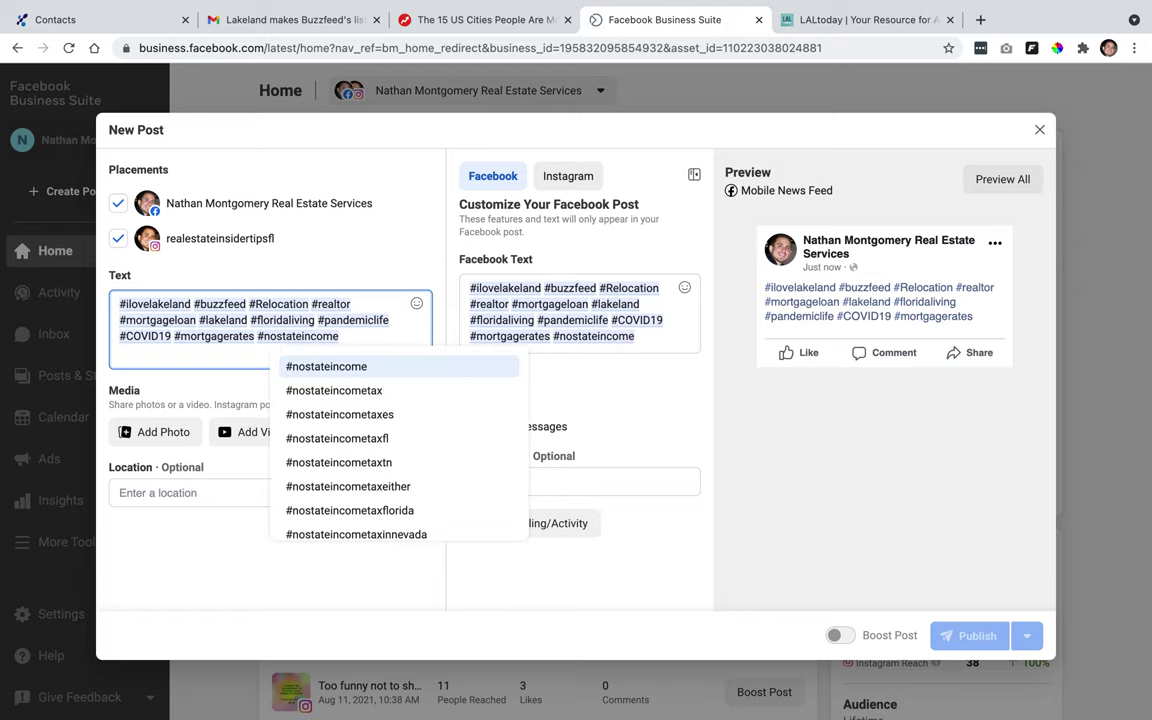
pyautogui.write('tax')
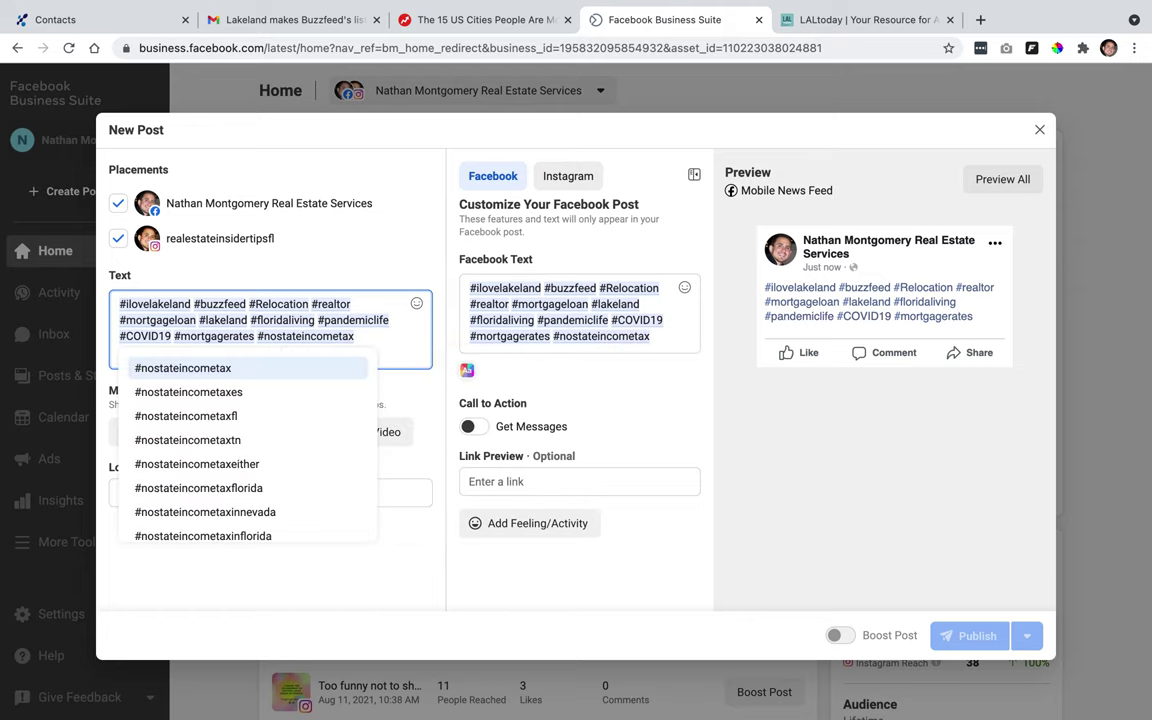
pyautogui.write(' #mov')
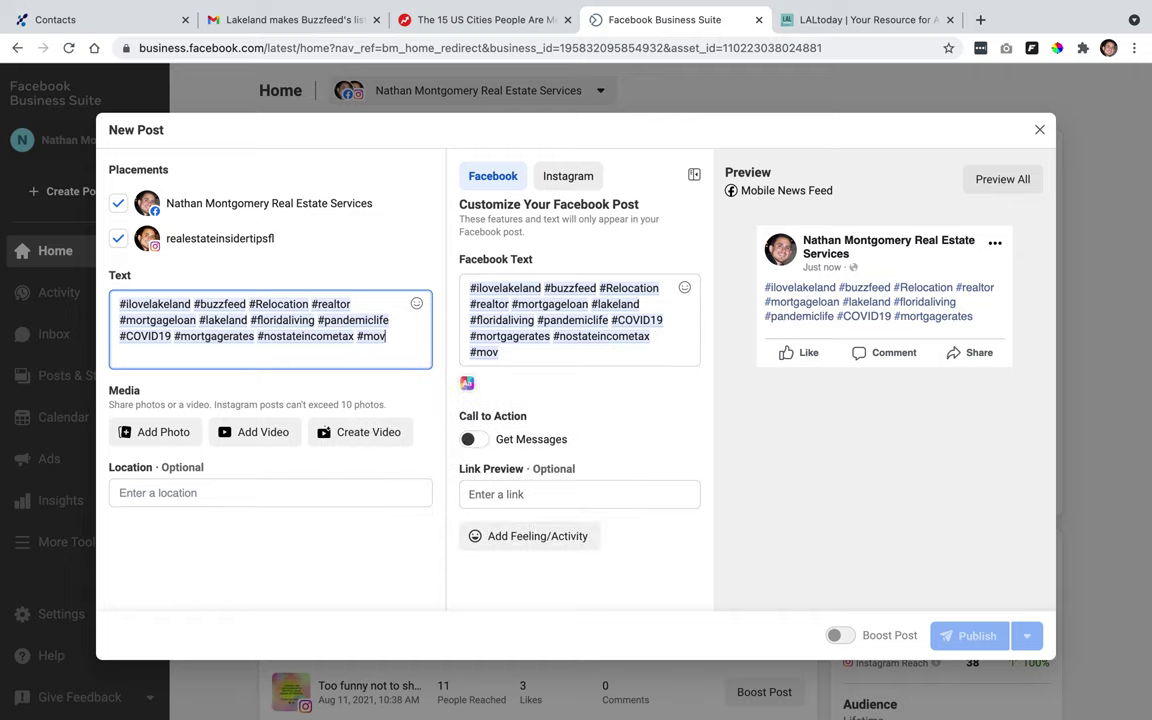
pyautogui.write('ing #ree')
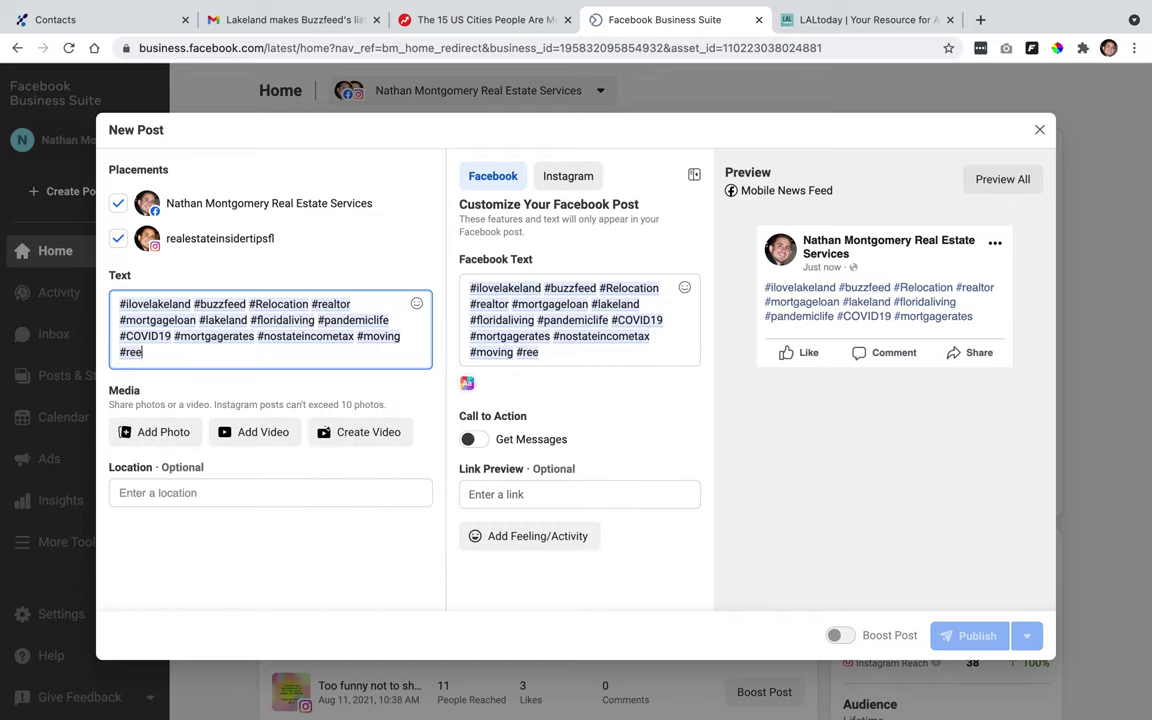
pyautogui.write('lestate')
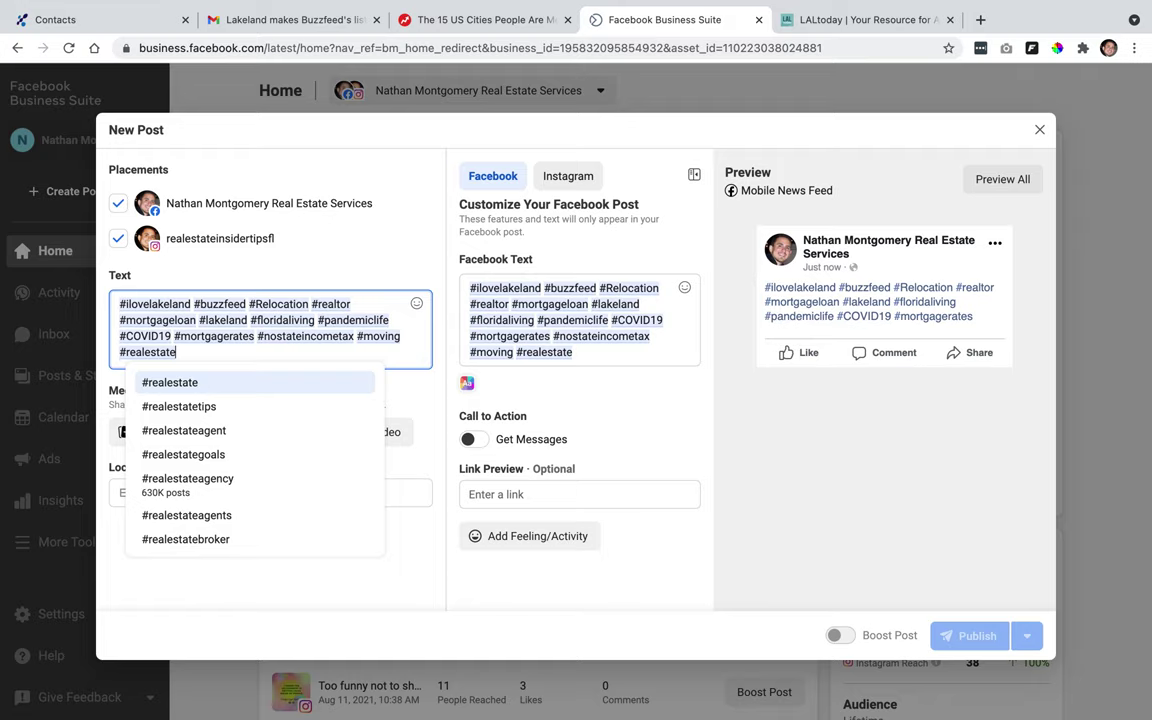
pyautogui.click(231, 408)
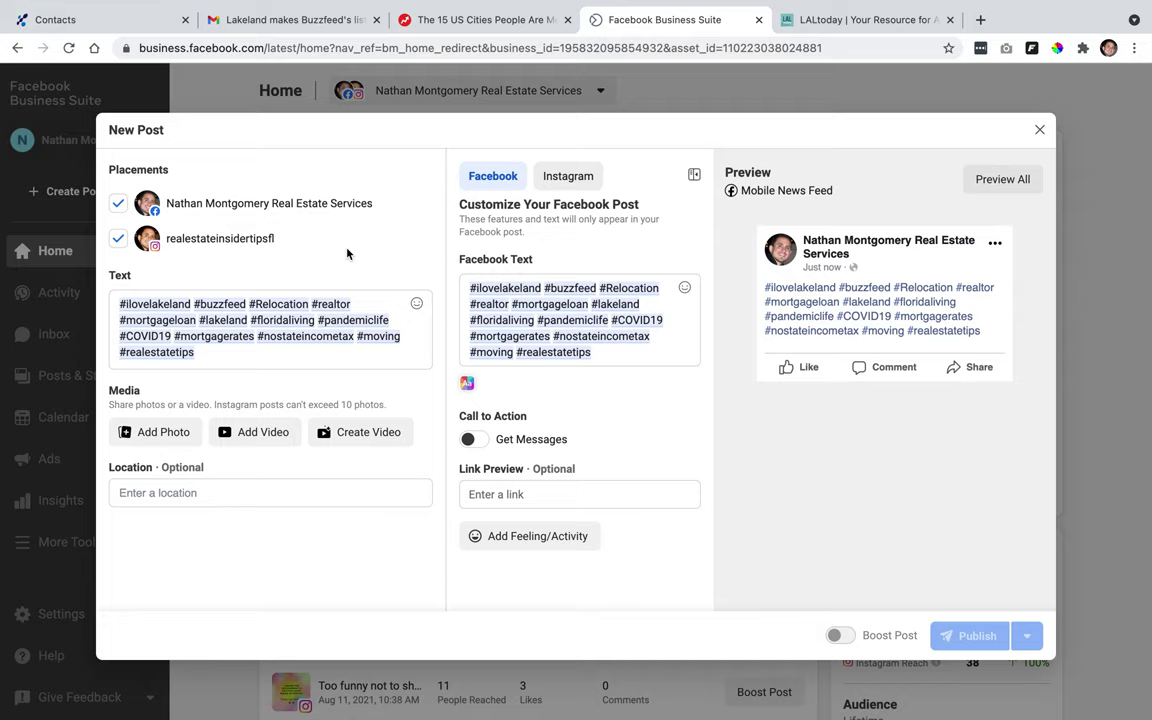
pyautogui.click(118, 302)
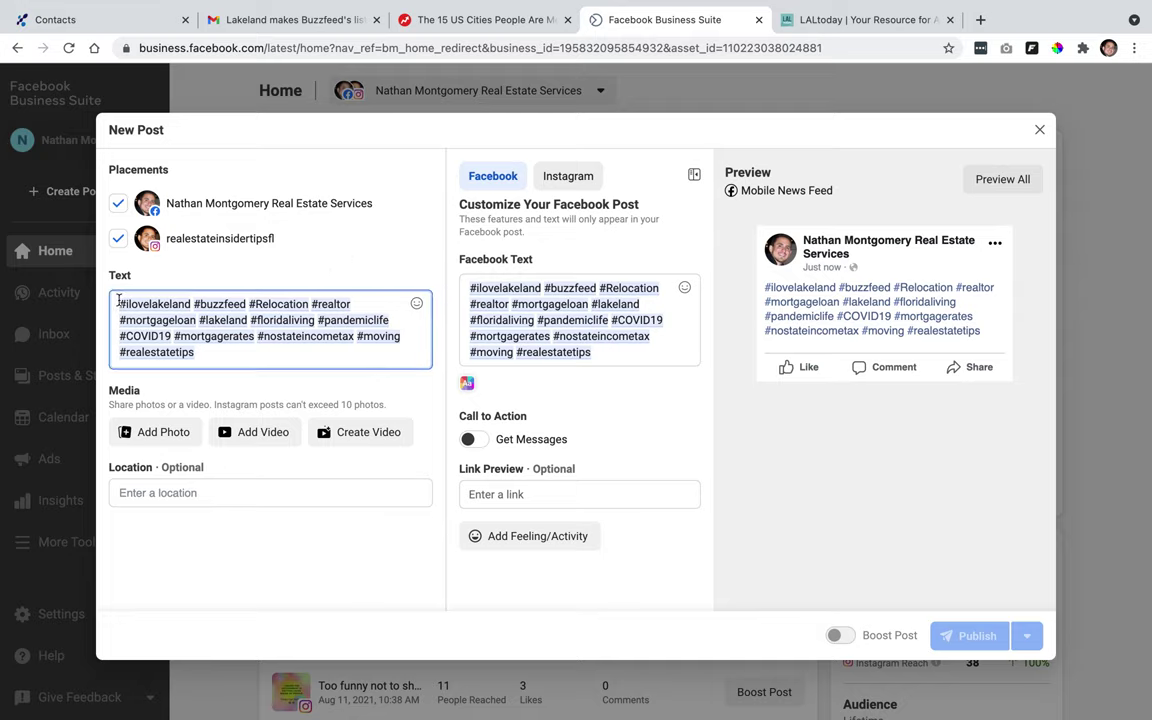
# Step: Insert an empty line above the hashtags and add #florida after #realestatetips
pyautogui.press('Return')
pyautogui.press('Return')
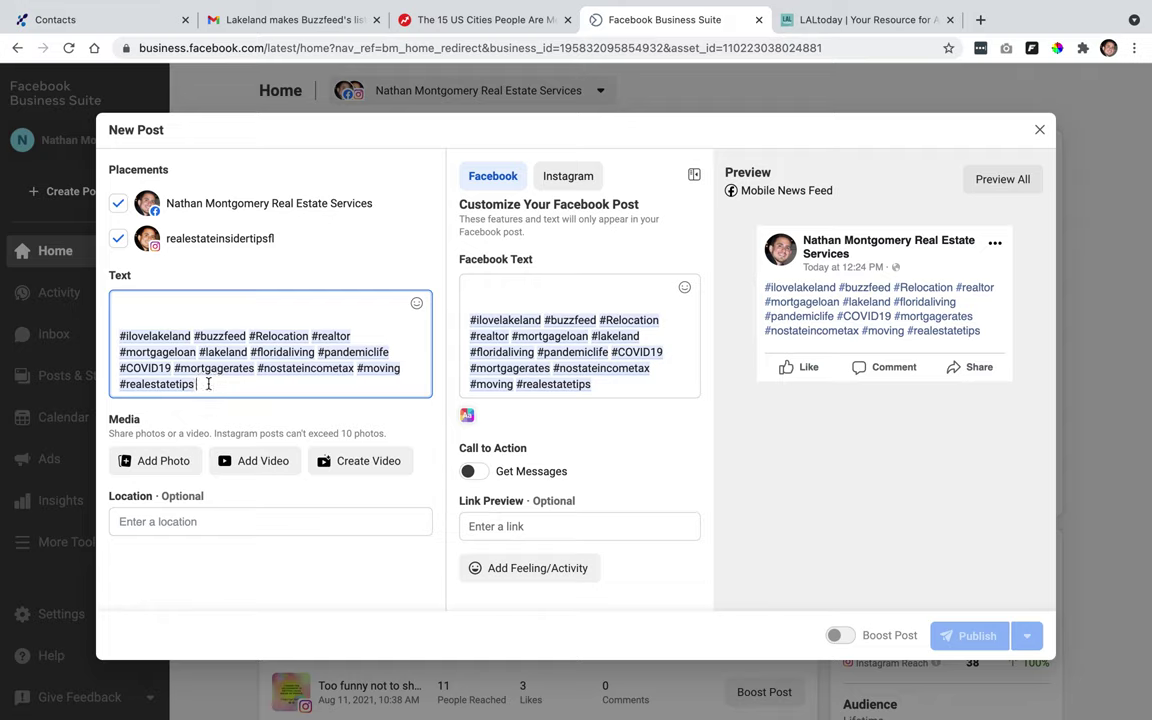
pyautogui.write('#f')
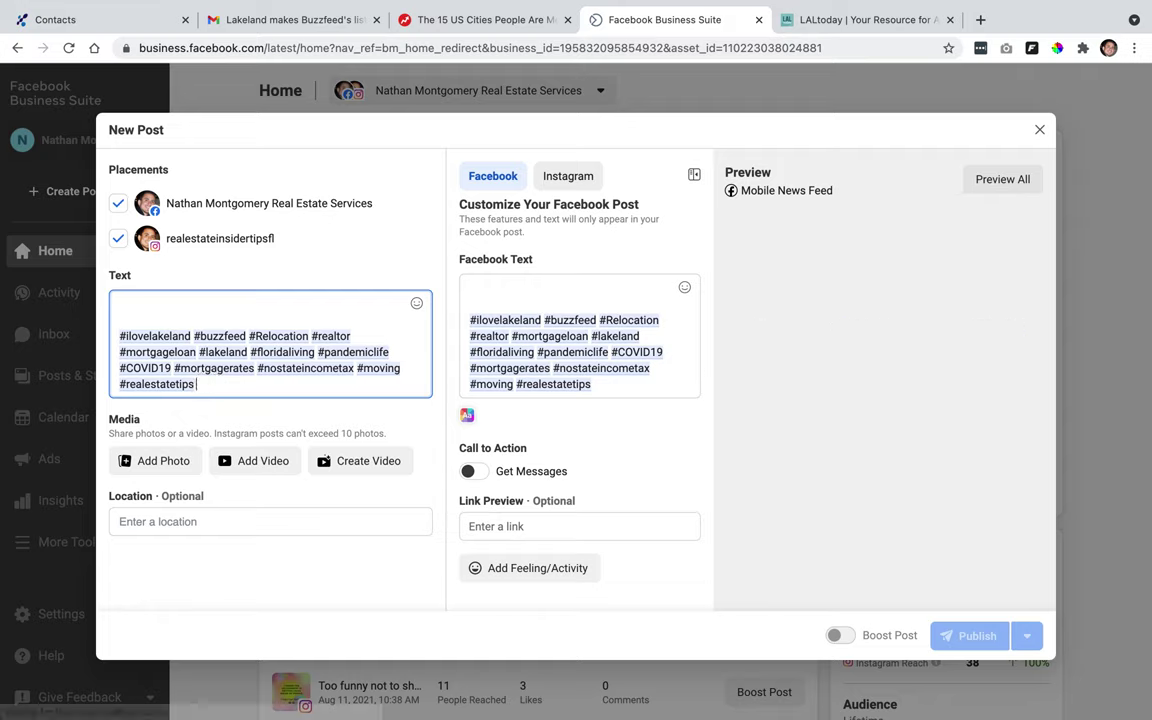
pyautogui.write('lorida')
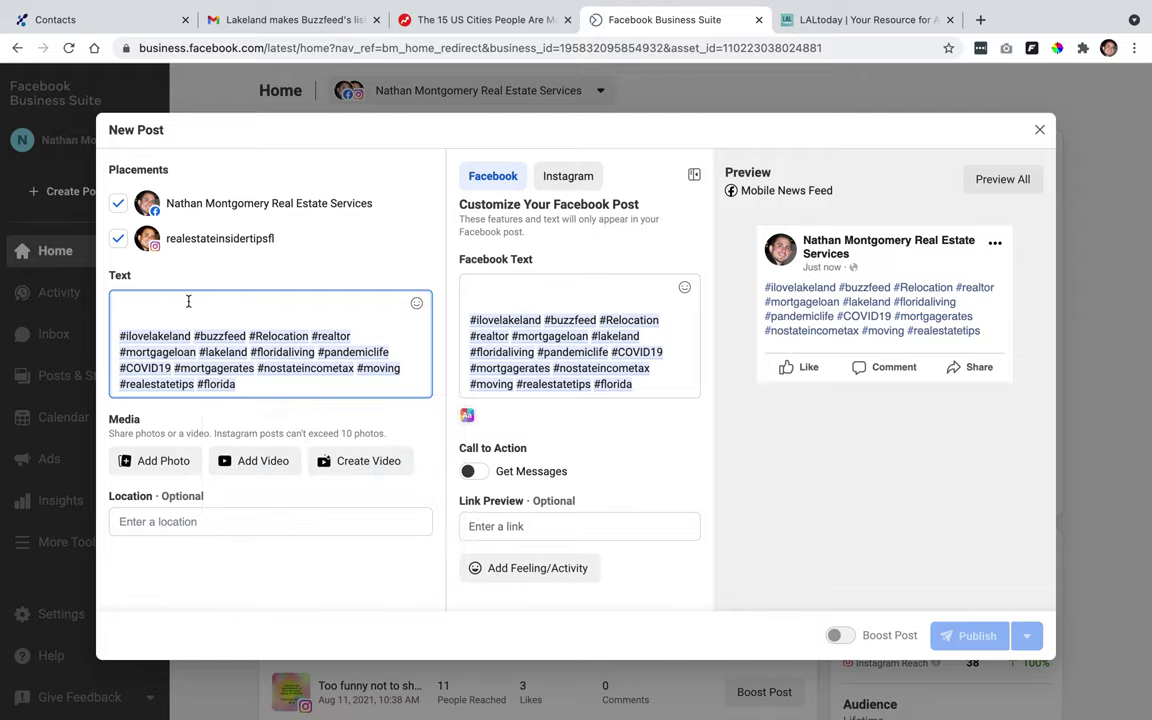
# Step: Glance between the Lakeland newsletter email and the BuzzFeed cities article, then return to New Post
pyautogui.click(271, 22)
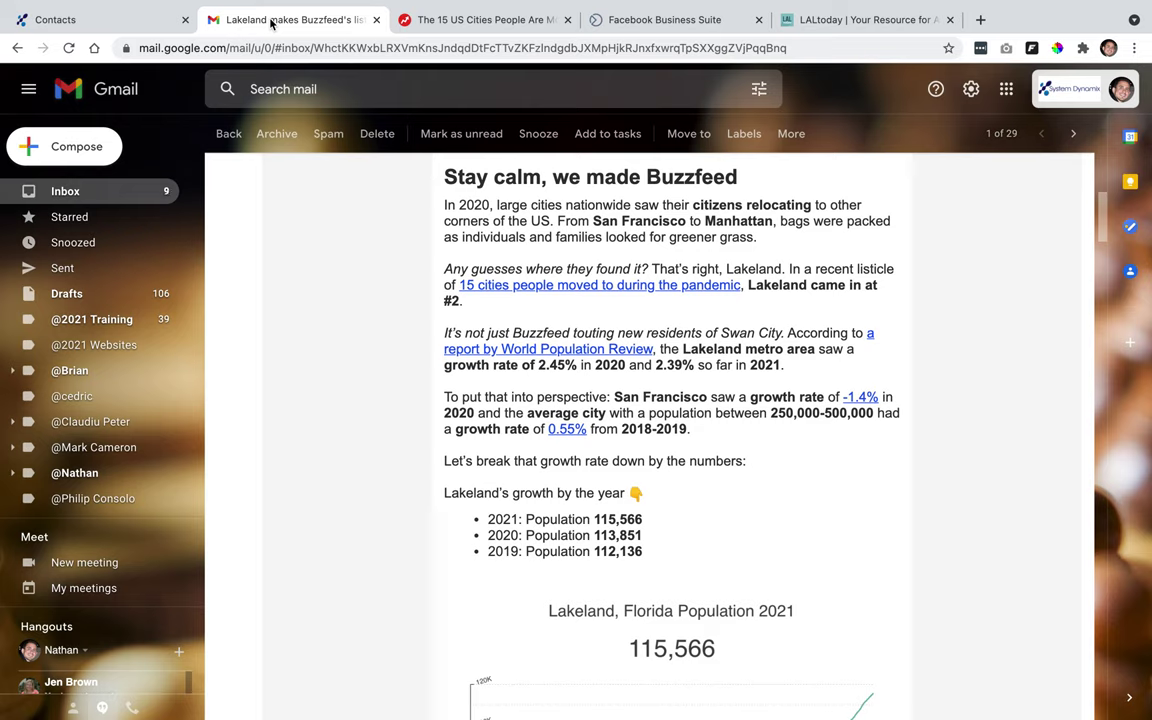
pyautogui.click(447, 20)
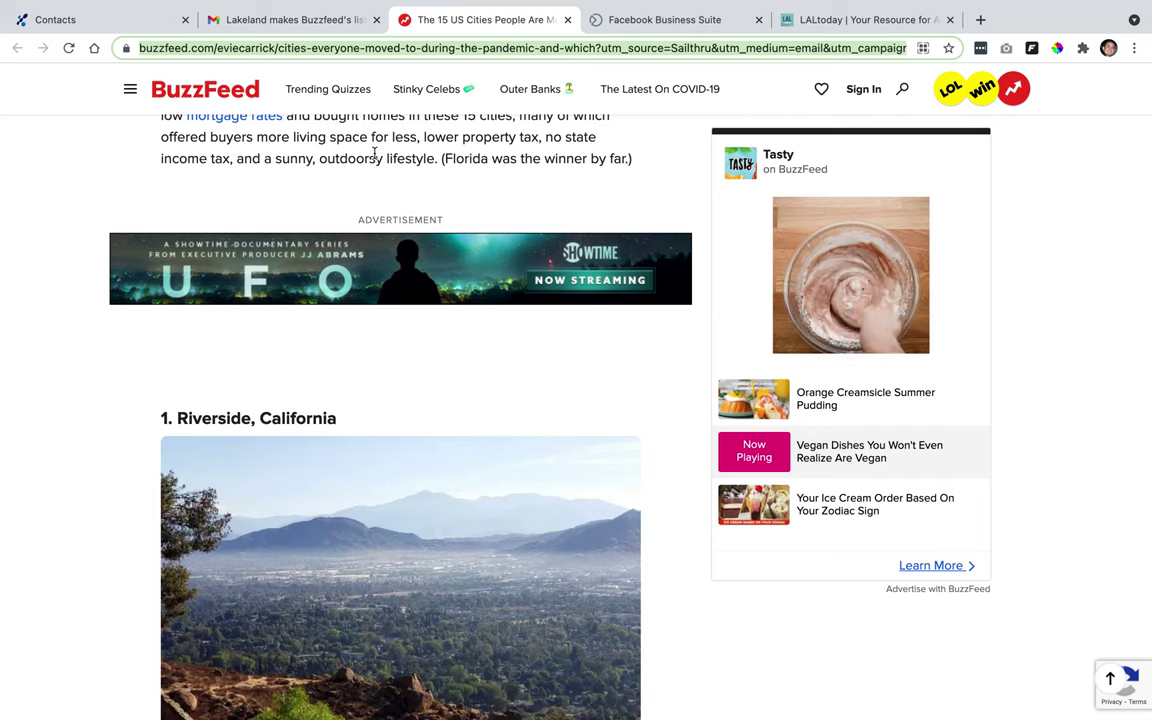
pyautogui.scroll(10, 375, 153)
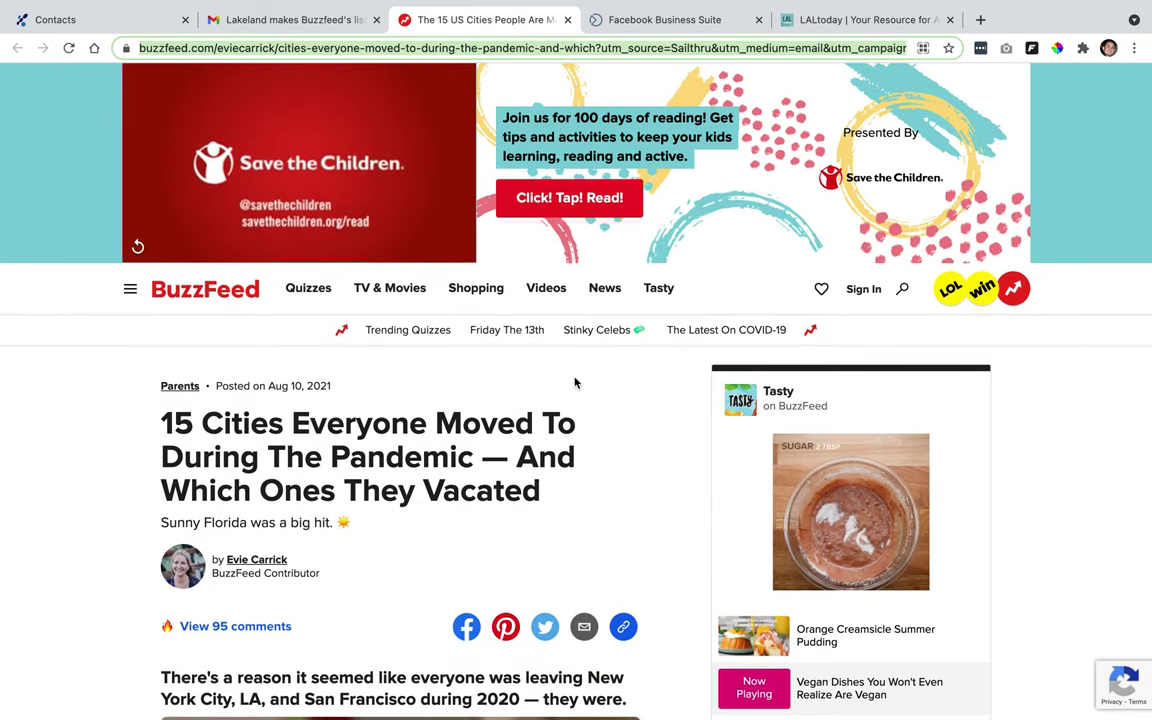
pyautogui.click(303, 18)
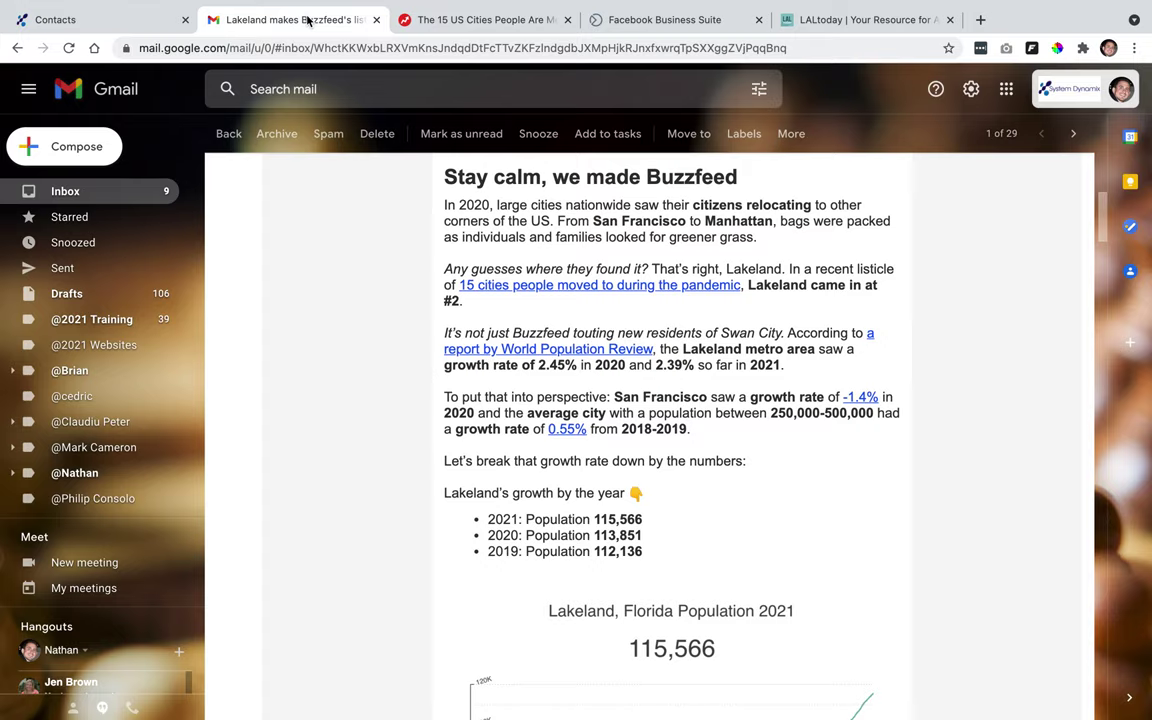
pyautogui.click(450, 21)
pyautogui.click(627, 26)
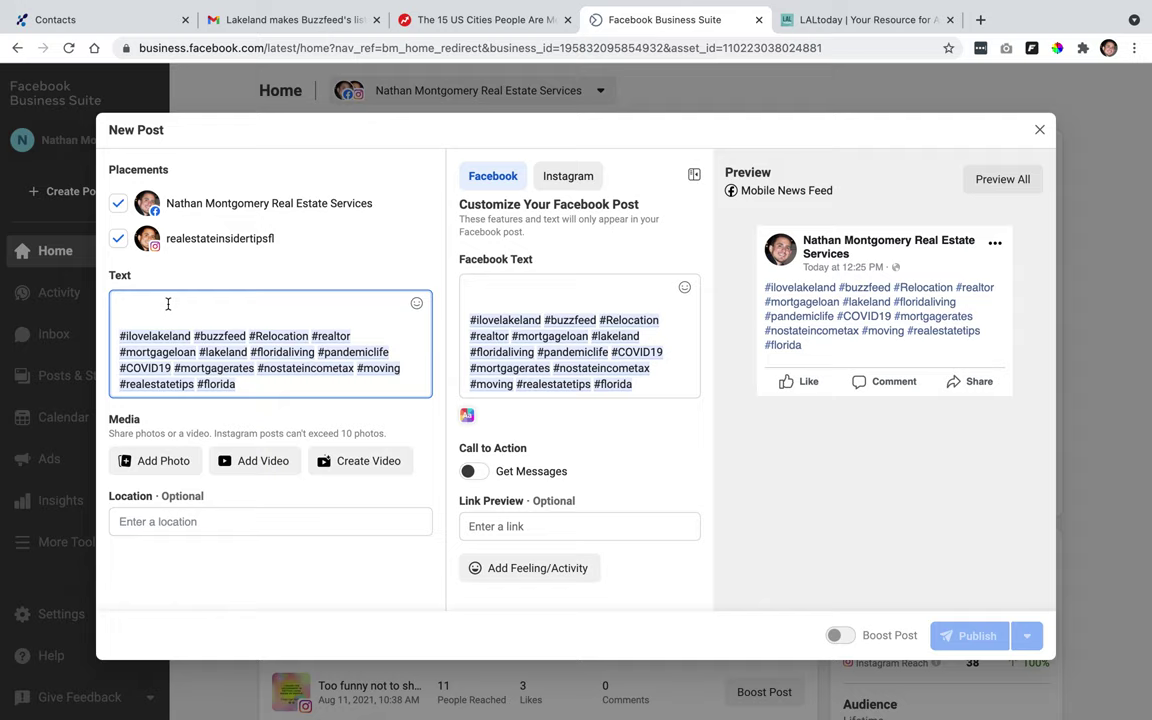
# Step: Start the caption above the hashtags as 'According to Buzzfeed Lakeland is ranked #2 in the nation'
pyautogui.write('Lakeland is #2 ac')
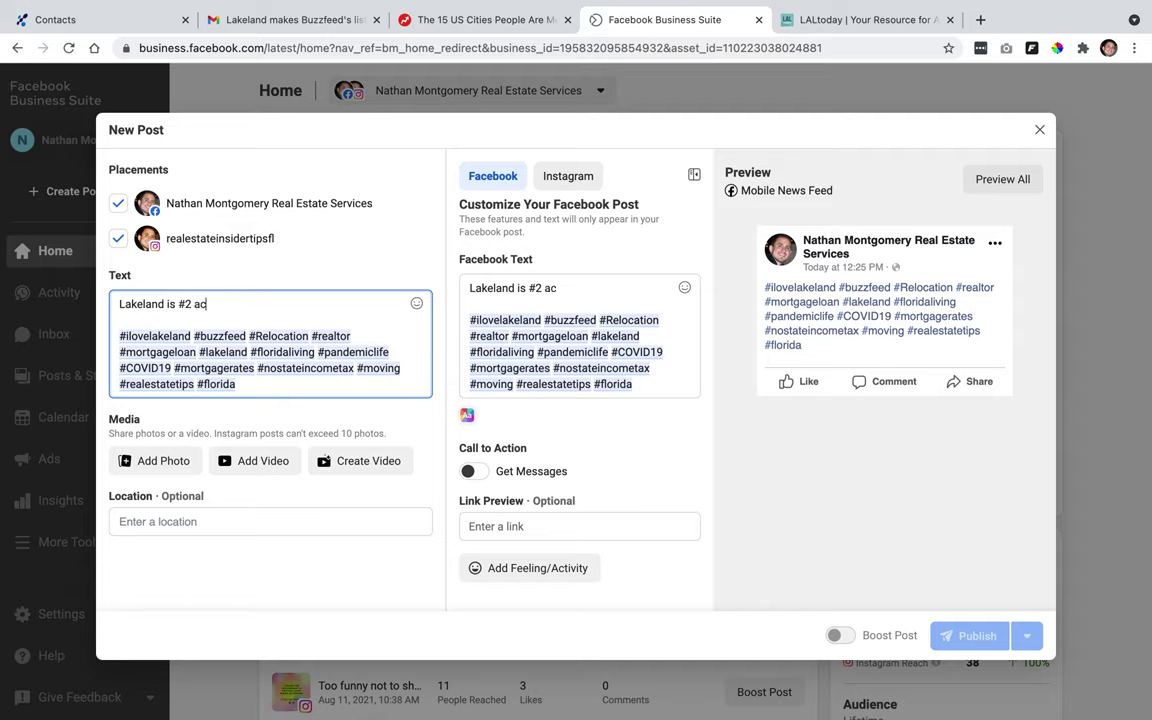
pyautogui.write('cording to B')
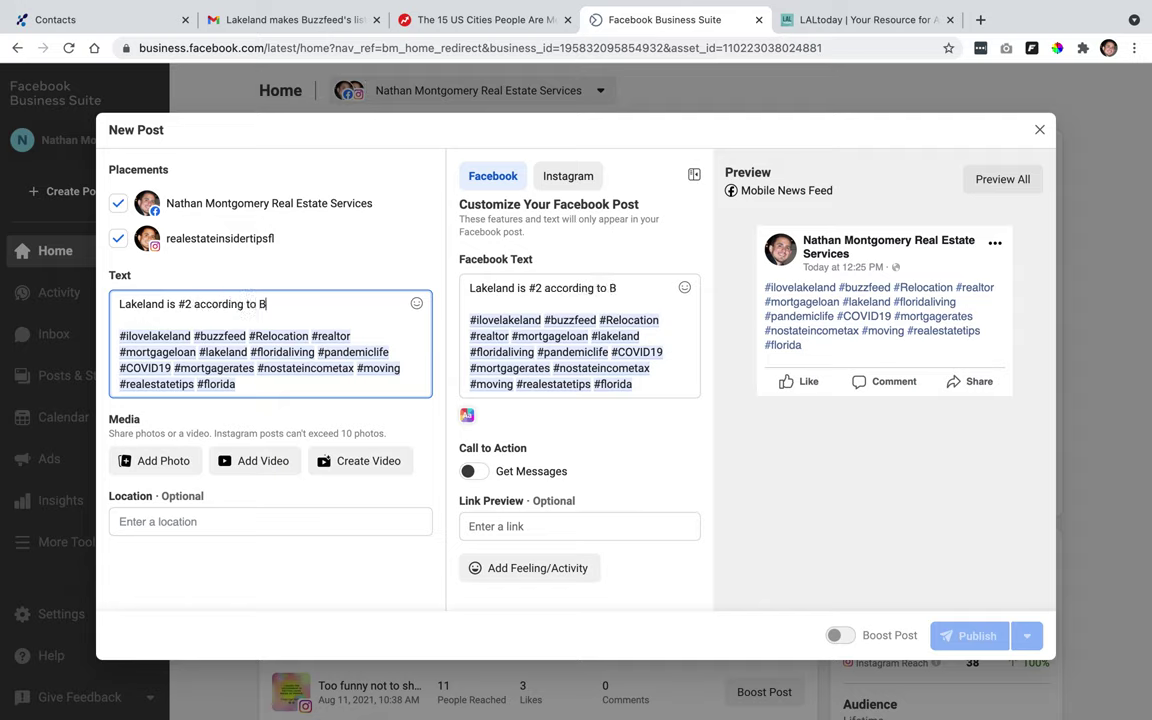
pyautogui.write('uzzfeed')
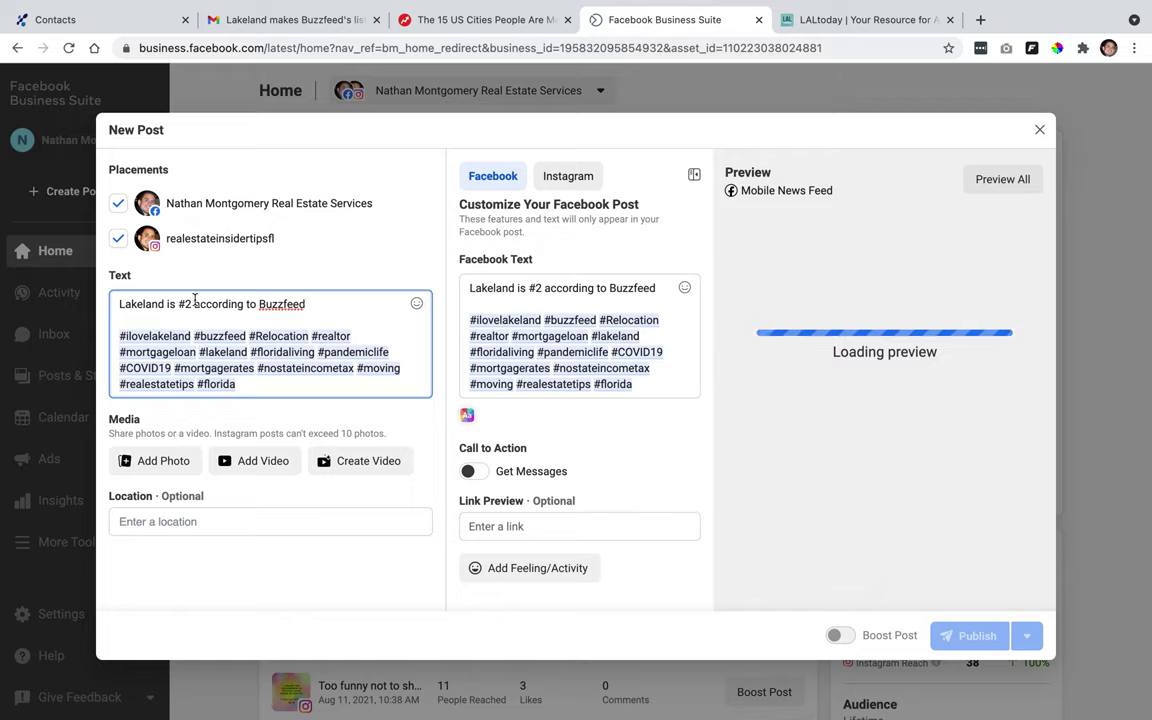
pyautogui.write('m')
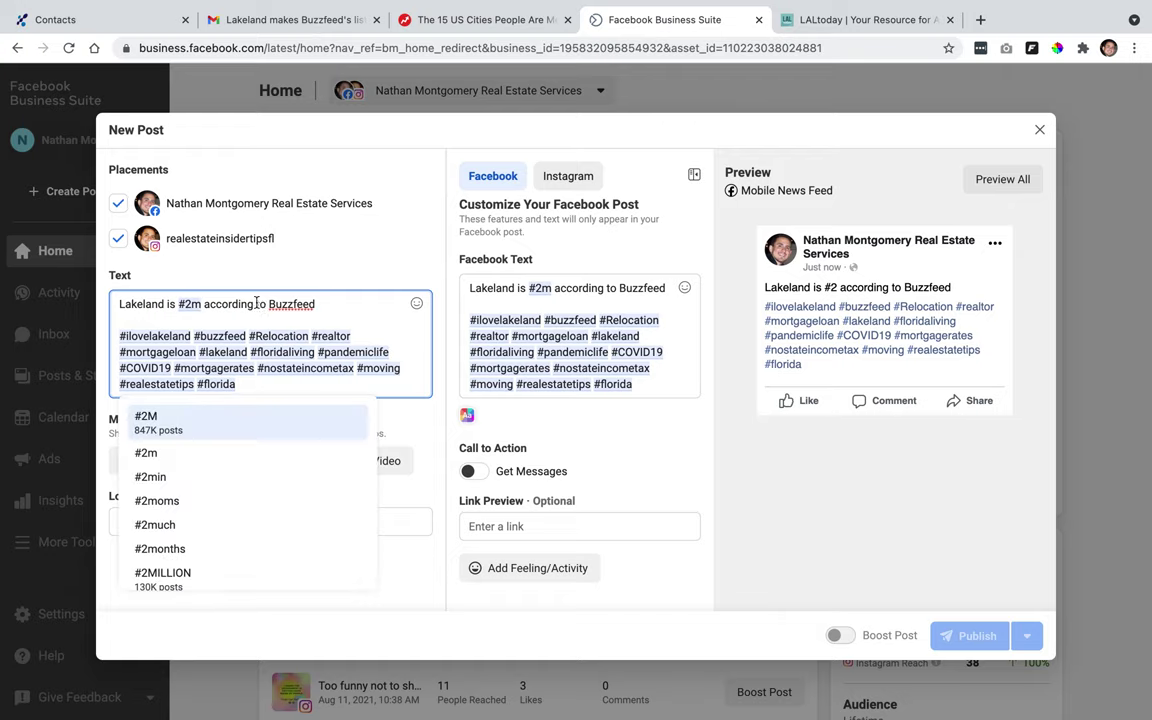
pyautogui.press('BackSpace')
pyautogui.write(',')
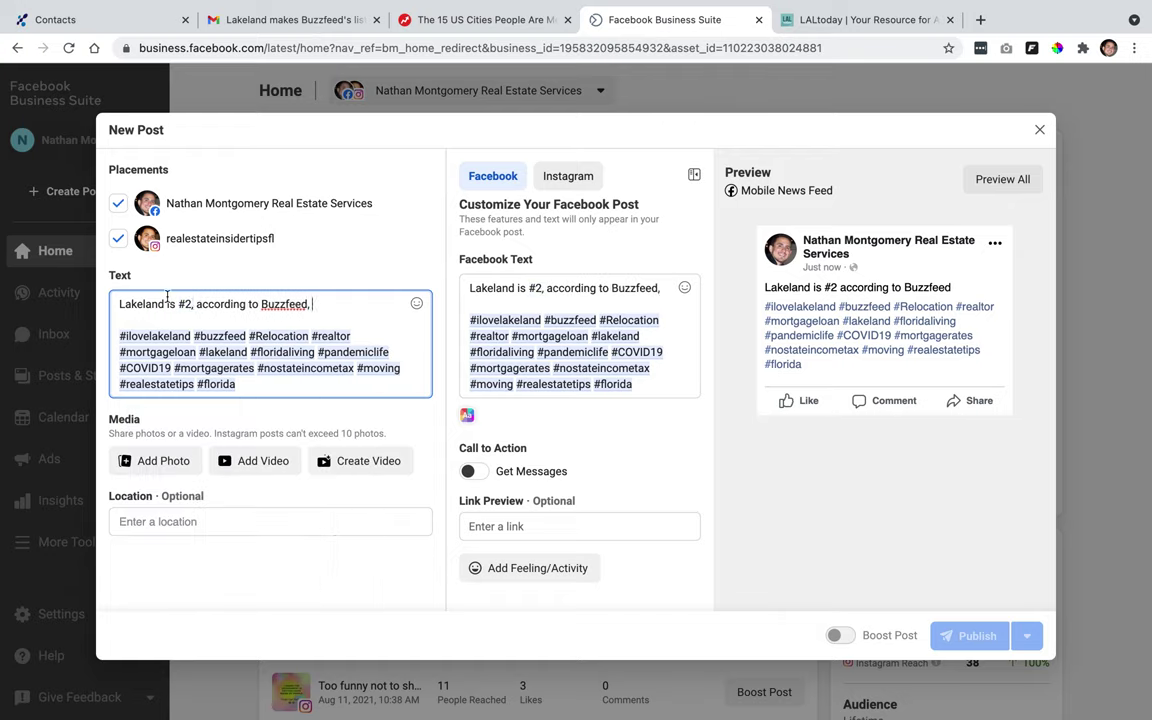
pyautogui.click(120, 304)
pyautogui.write('According to ')
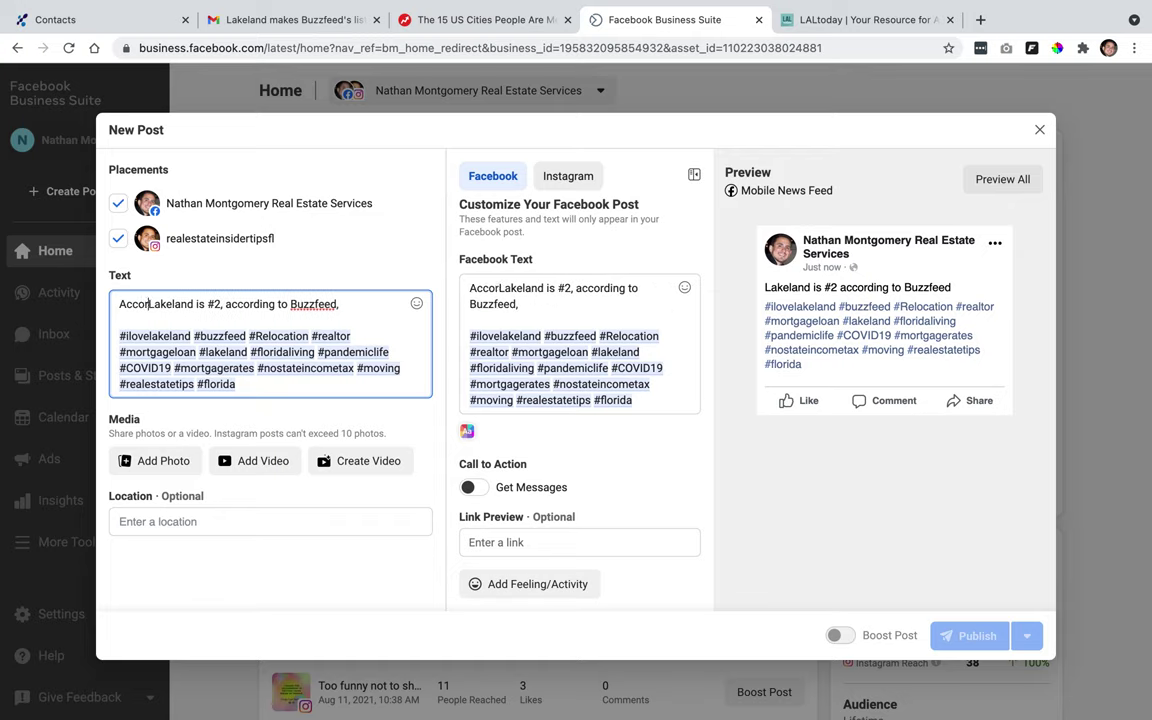
pyautogui.write('Buzzfeed')
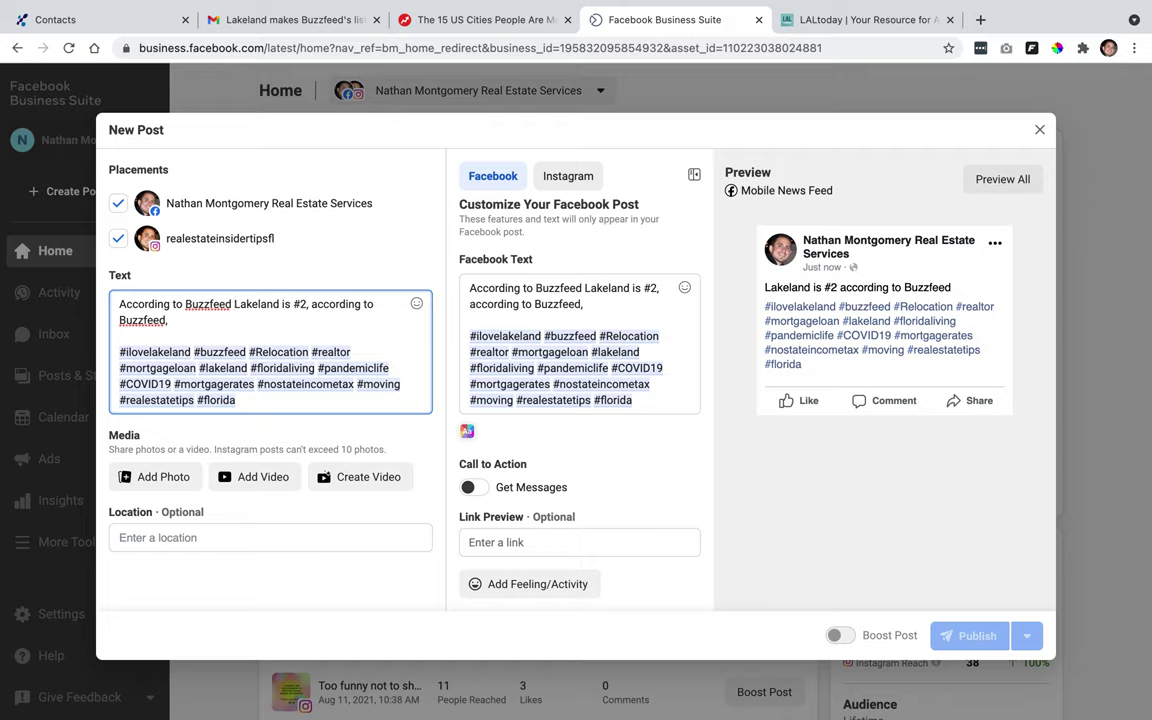
pyautogui.tripleClick(130, 320)
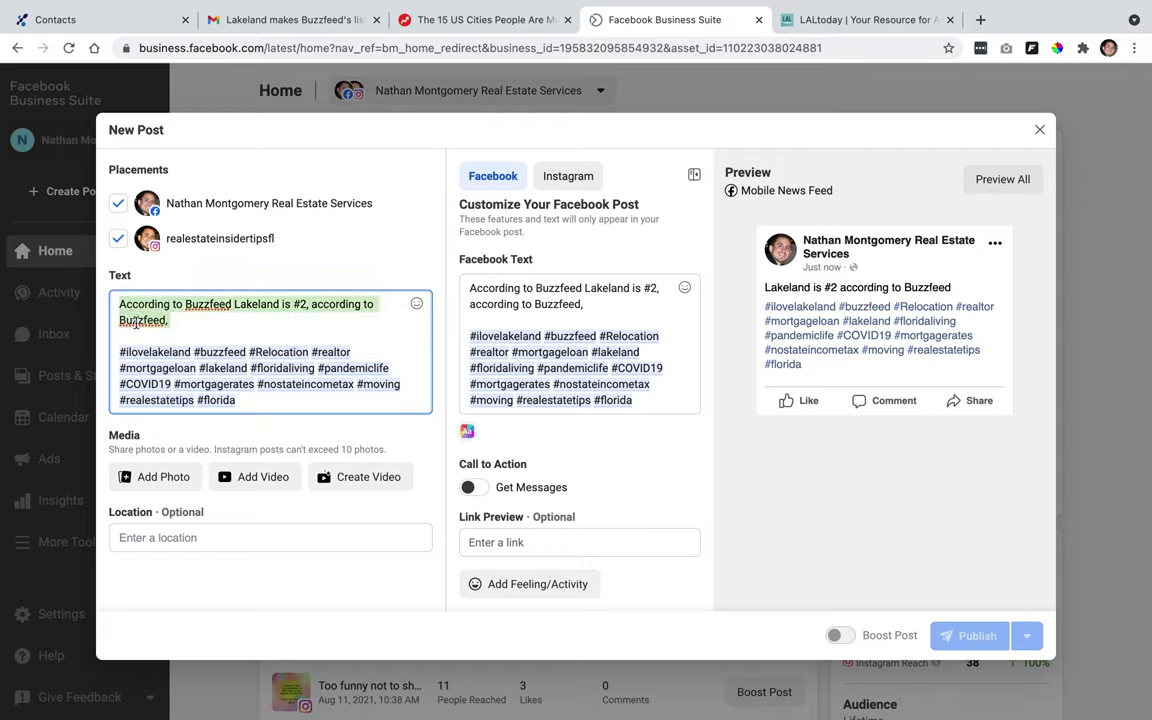
pyautogui.click(176, 320)
pyautogui.press('BackSpace')
pyautogui.press('BackSpace')
pyautogui.press('BackSpace')
pyautogui.press('BackSpace')
pyautogui.press('BackSpace')
pyautogui.press('BackSpace')
pyautogui.press('BackSpace')
pyautogui.press('BackSpace')
pyautogui.press('BackSpace')
pyautogui.press('BackSpace')
pyautogui.press('BackSpace')
pyautogui.press('BackSpace')
pyautogui.press('BackSpace')
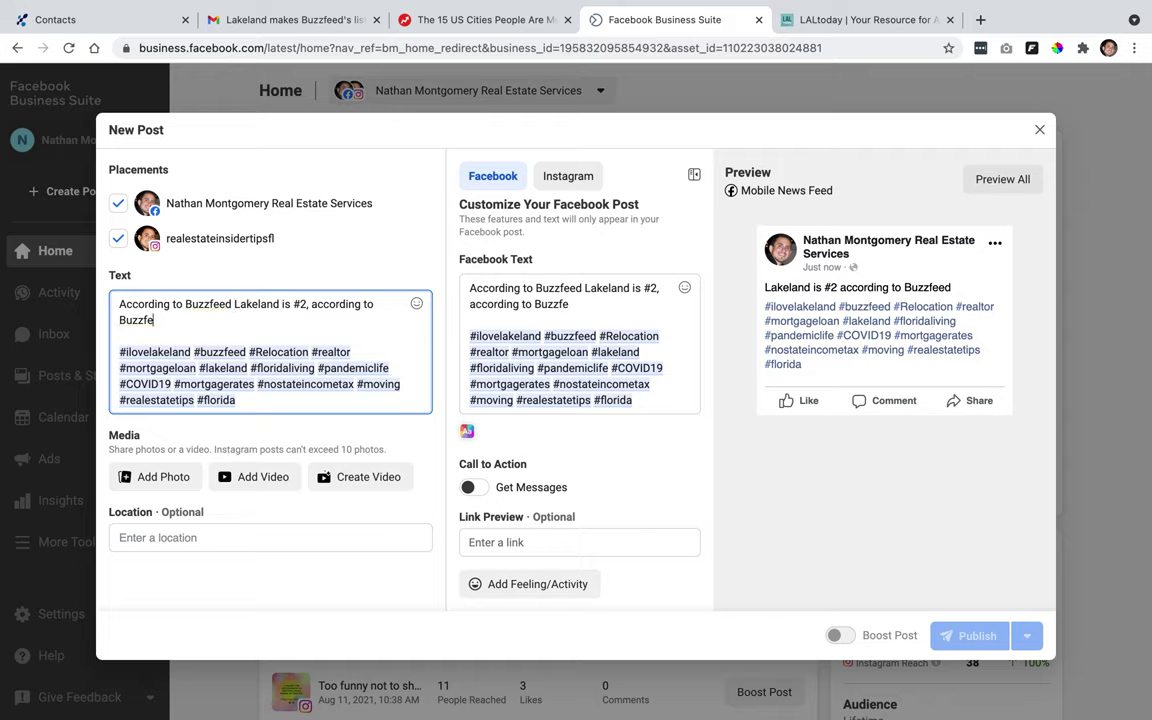
pyautogui.press('BackSpace')
pyautogui.press('BackSpace')
pyautogui.press('BackSpace')
pyautogui.press('BackSpace')
pyautogui.press('BackSpace')
pyautogui.press('BackSpace')
pyautogui.press('BackSpace')
pyautogui.press('BackSpace')
pyautogui.press('BackSpace')
pyautogui.press('BackSpace')
pyautogui.press('BackSpace')
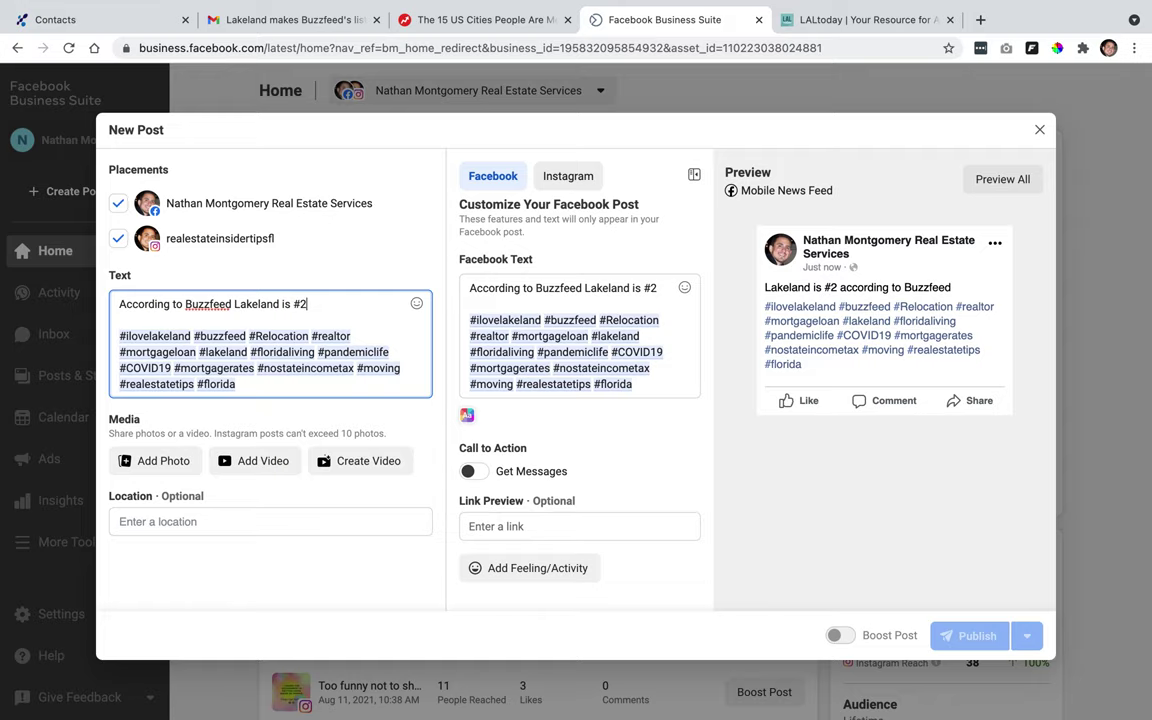
pyautogui.press('BackSpace')
pyautogui.press('BackSpace')
pyautogui.write('rank')
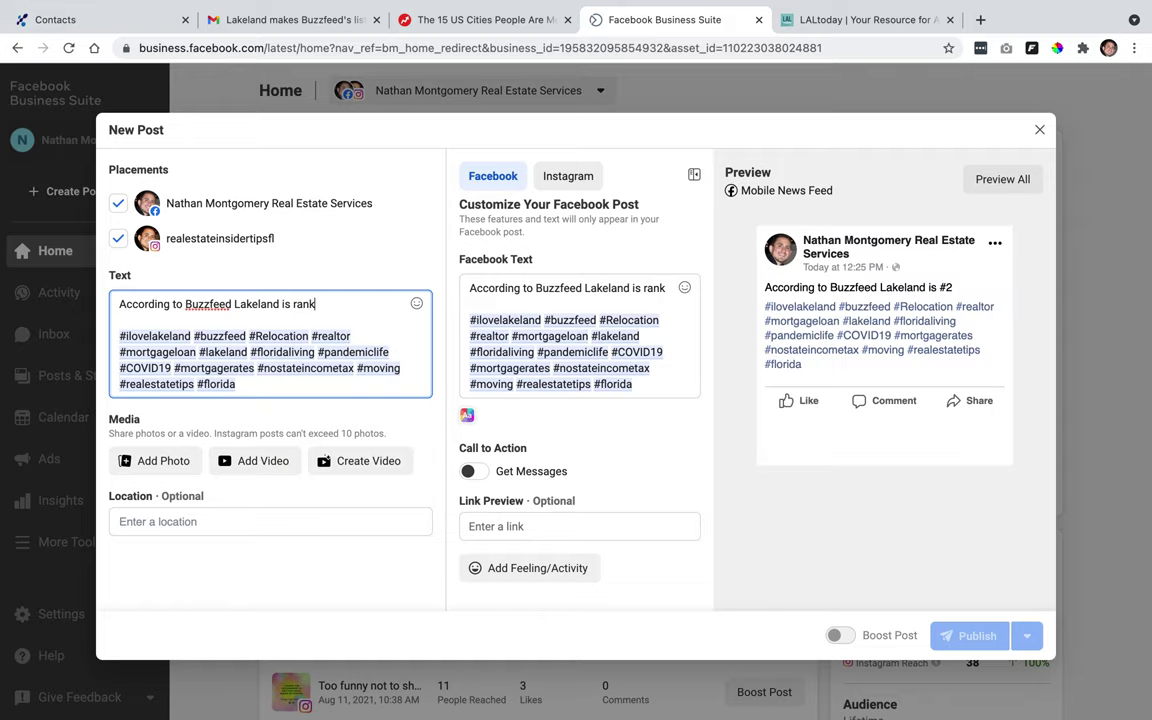
pyautogui.write('ed #2 in the nat')
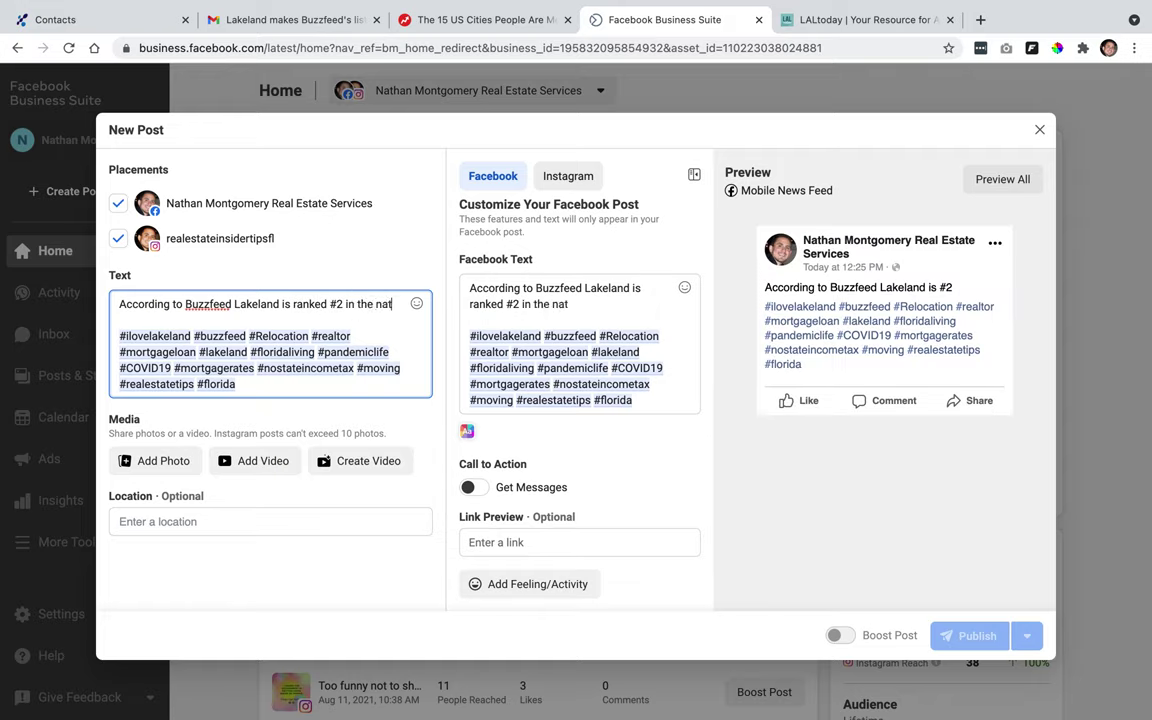
pyautogui.write('ion to')
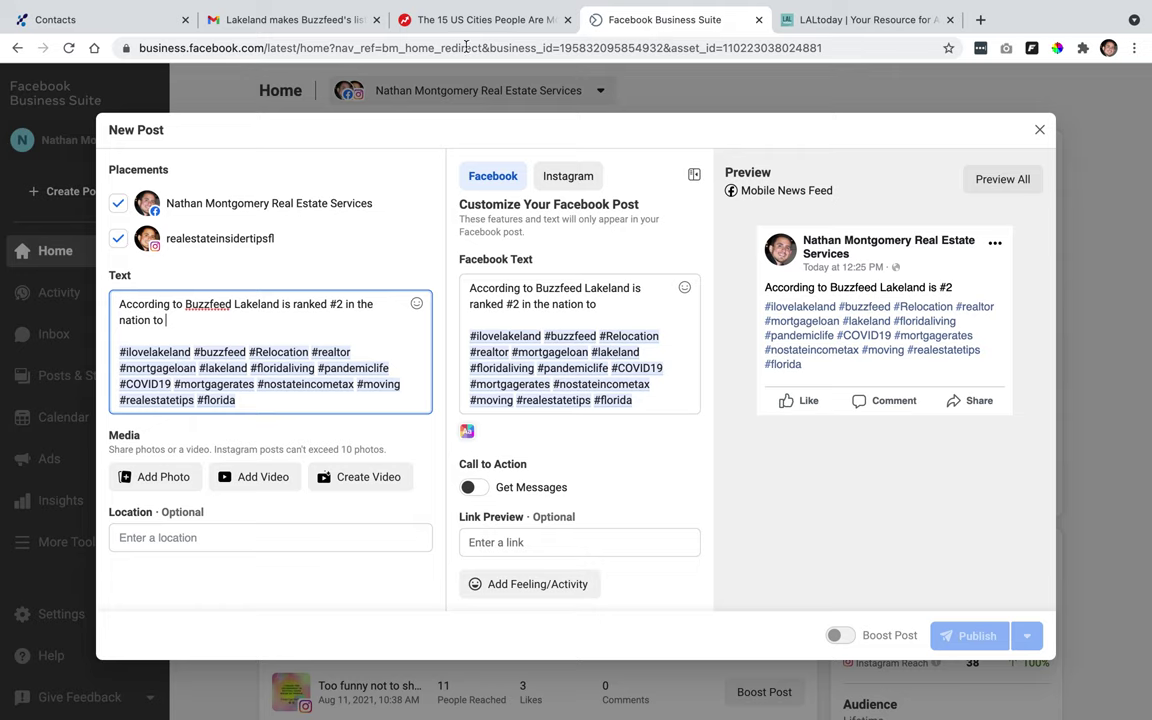
# Step: Finish the caption with 'where people moved to during the pandemic', checking the BuzzFeed article wording
pyautogui.click(420, 22)
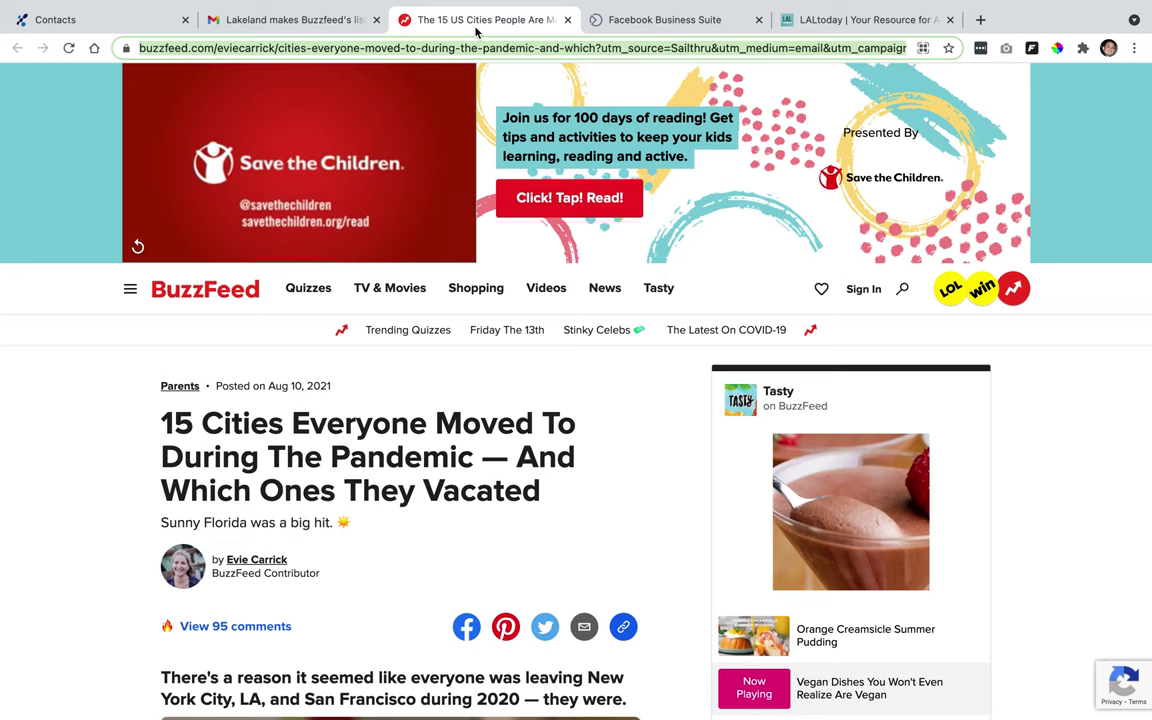
pyautogui.click(647, 20)
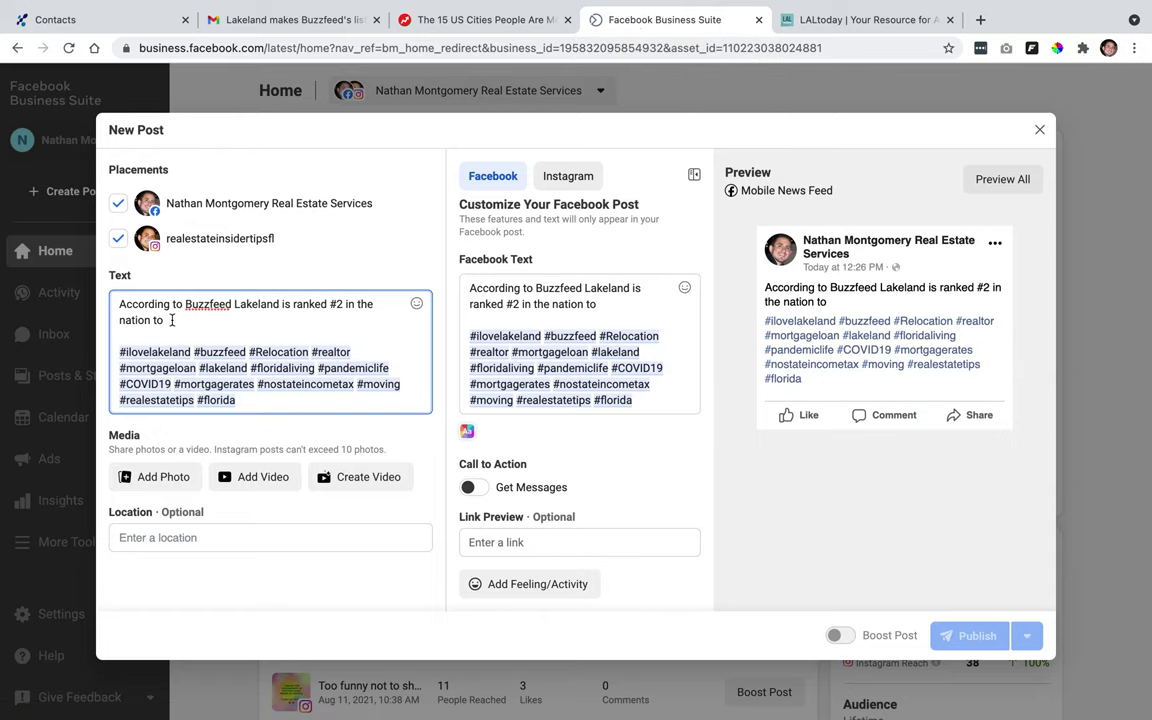
pyautogui.press('BackSpace')
pyautogui.press('BackSpace')
pyautogui.press('BackSpace')
pyautogui.write('where people moved to')
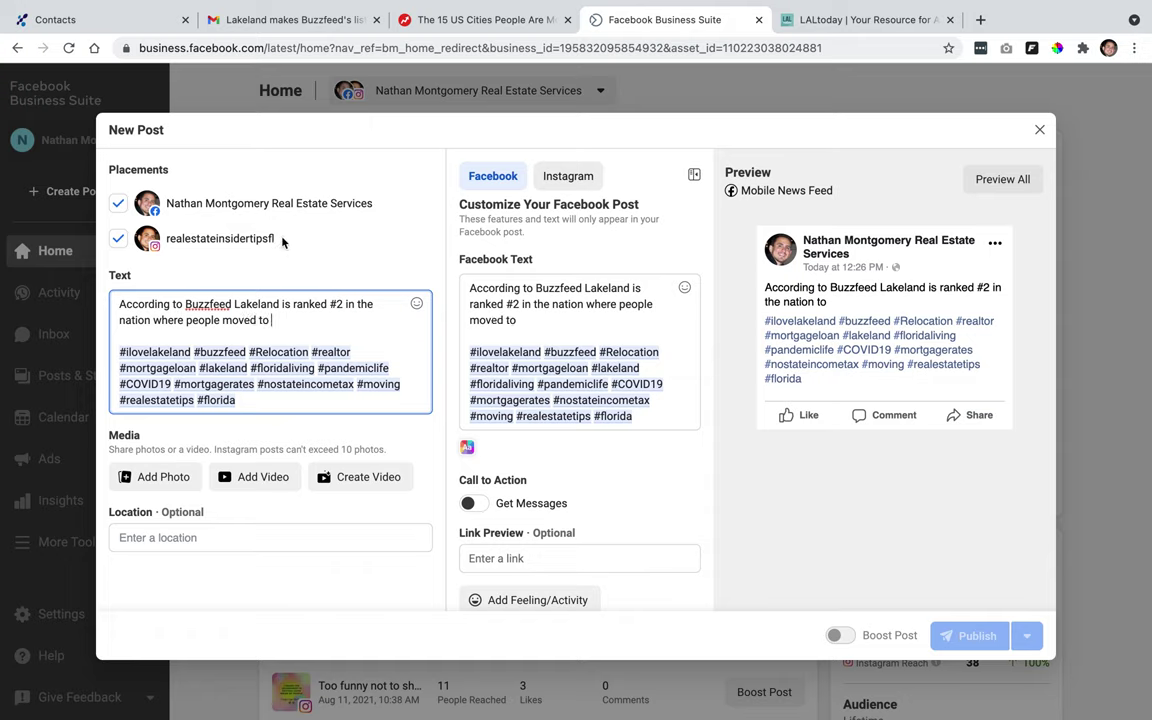
pyautogui.click(467, 20)
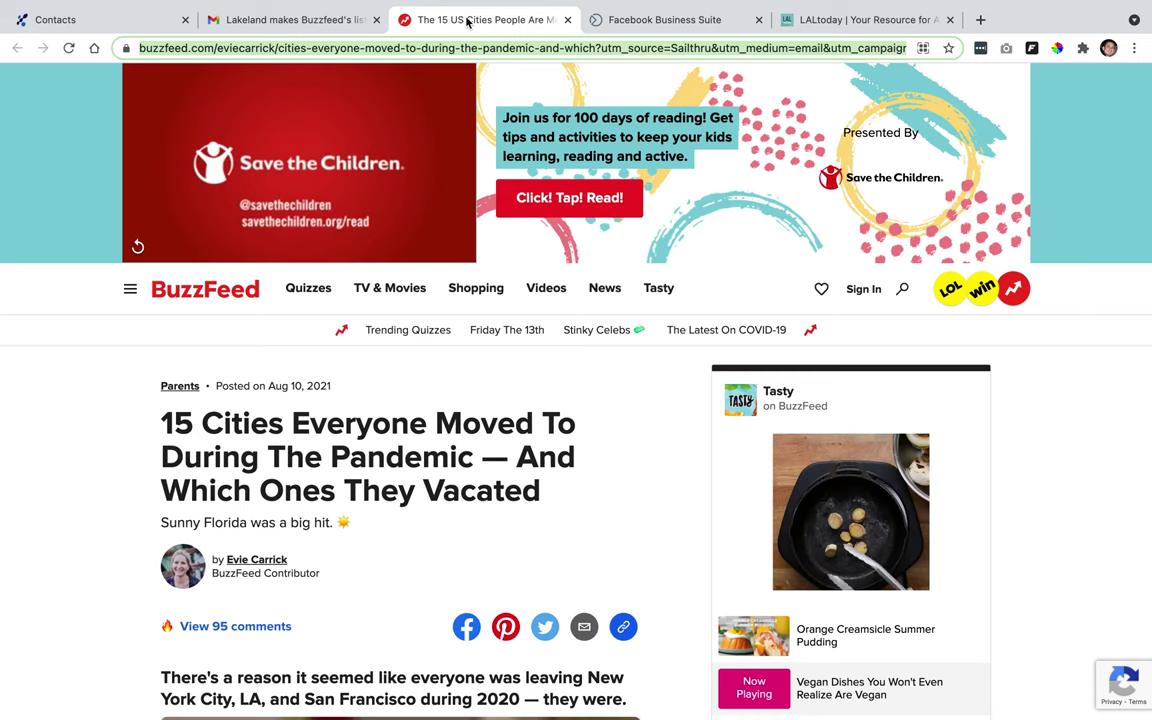
pyautogui.click(621, 22)
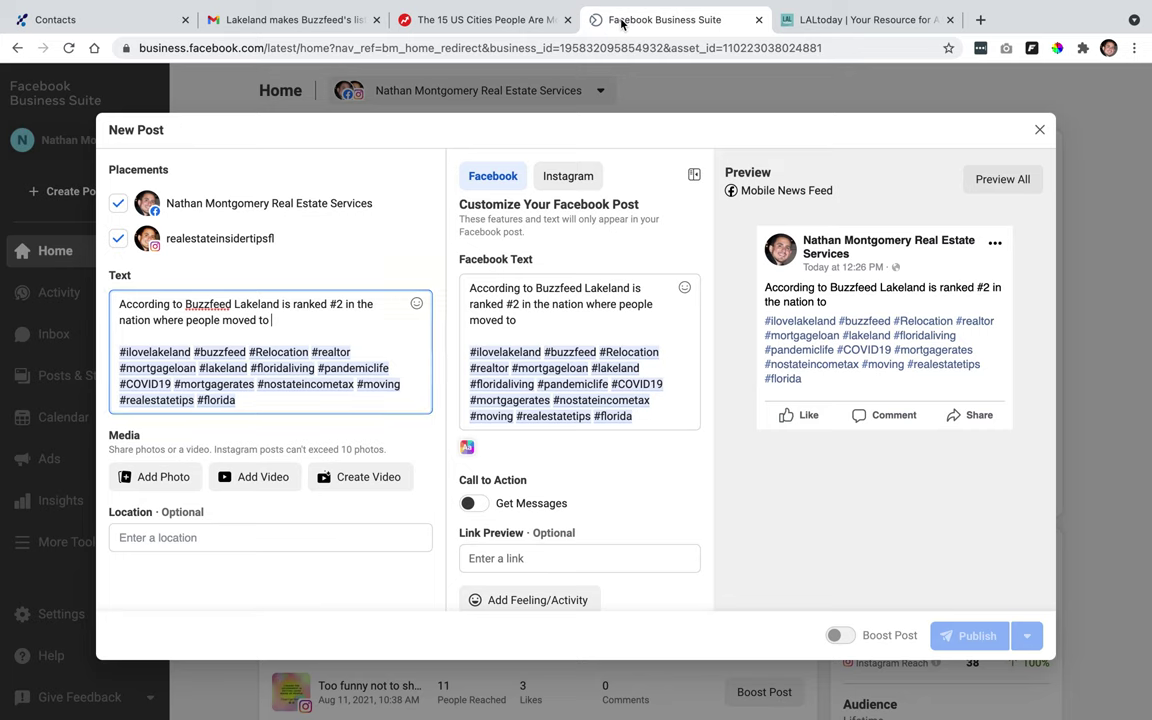
pyautogui.write('drun')
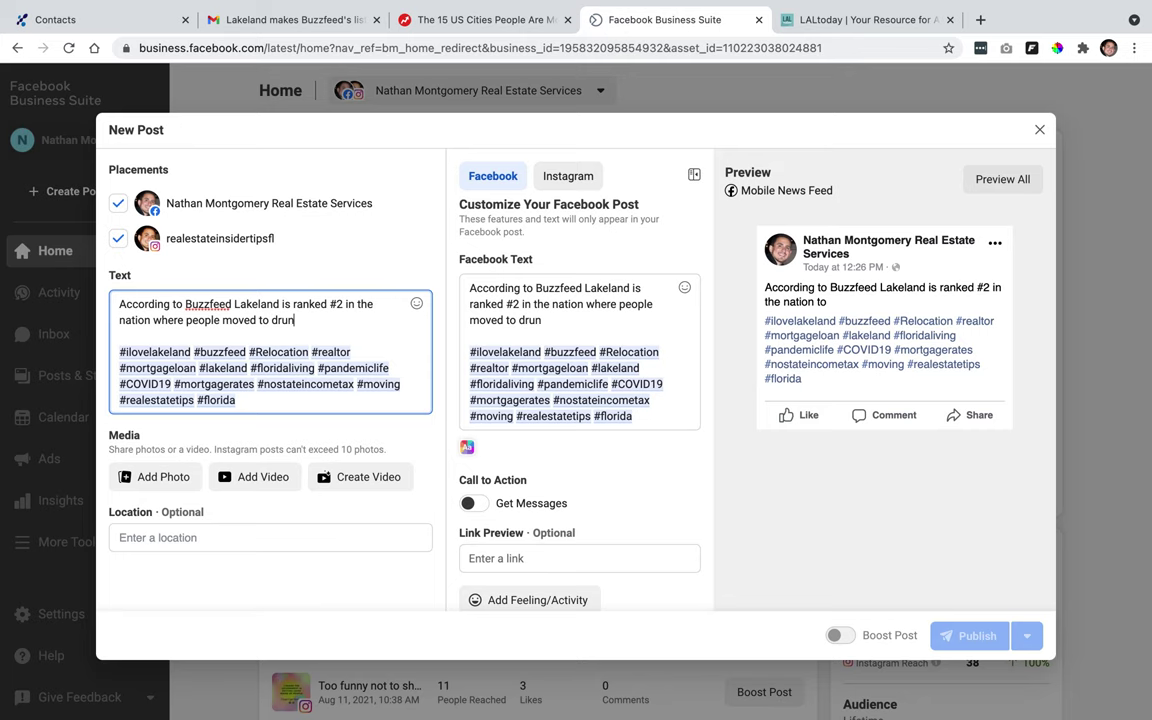
pyautogui.press('BackSpace')
pyautogui.press('BackSpace')
pyautogui.press('BackSpace')
pyautogui.write('uring the pan')
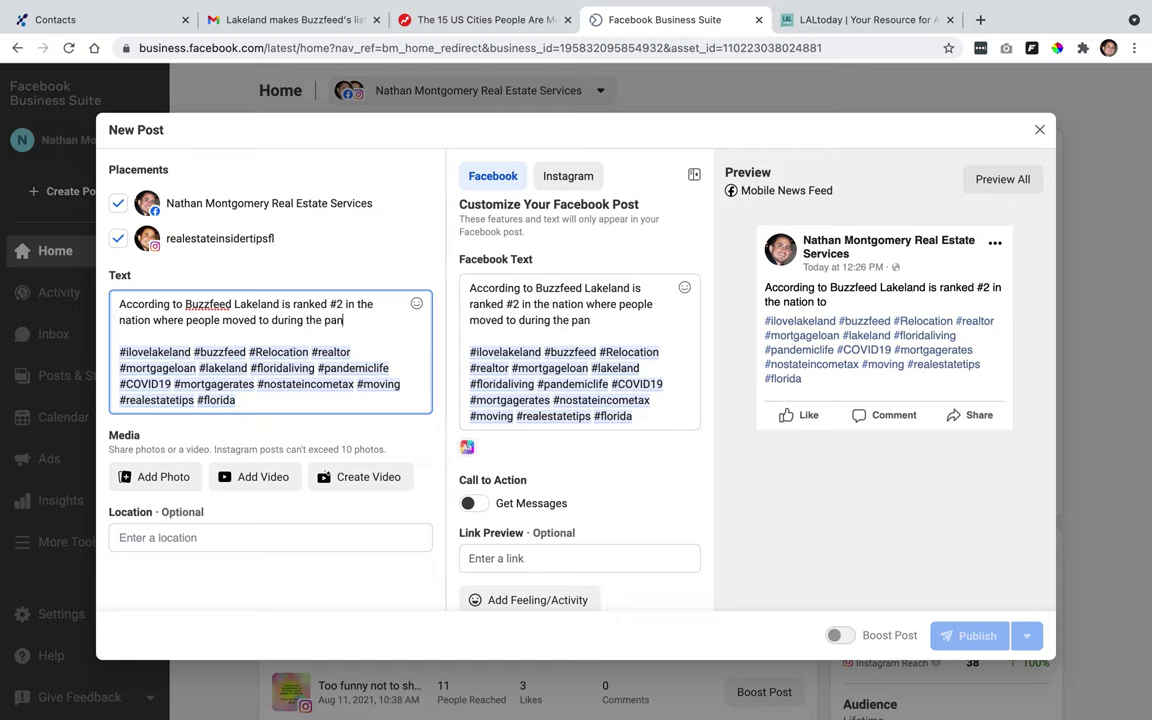
pyautogui.write('demic.')
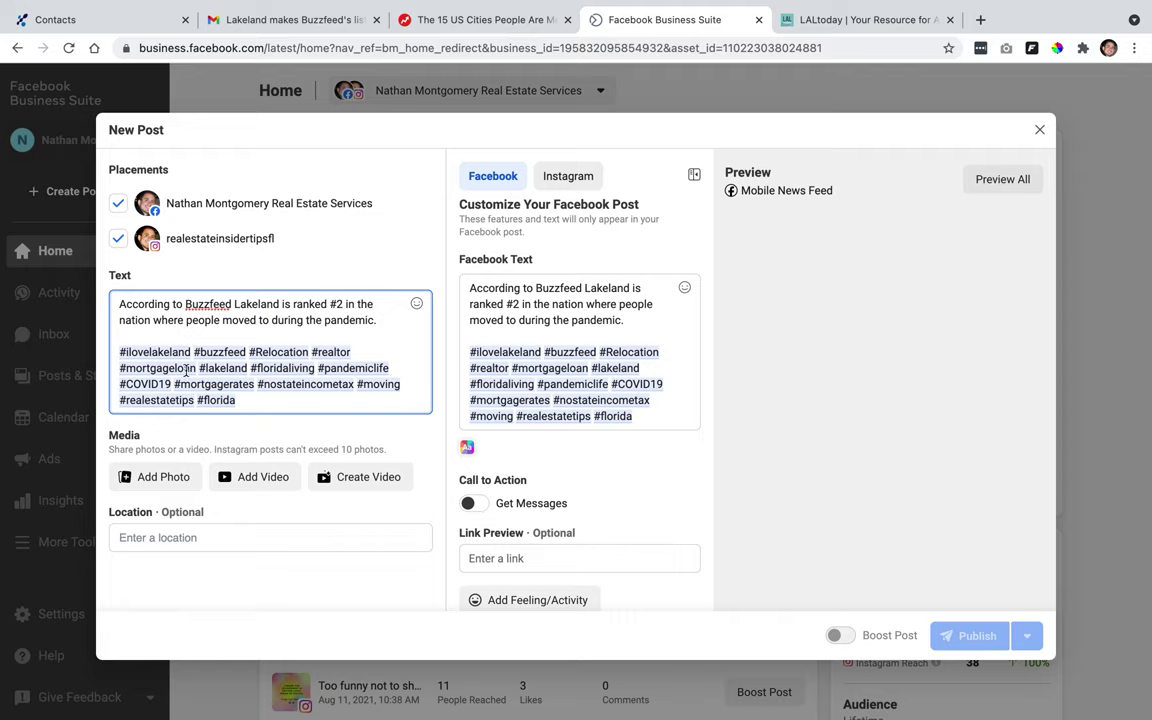
pyautogui.click(240, 352)
# Step: Delete the duplicate #buzzfeed tag and turn Buzzfeed and Lakeland in the caption into hashtags
pyautogui.moveTo(245, 352); pyautogui.dragTo(196, 350)
pyautogui.press('BackSpace')
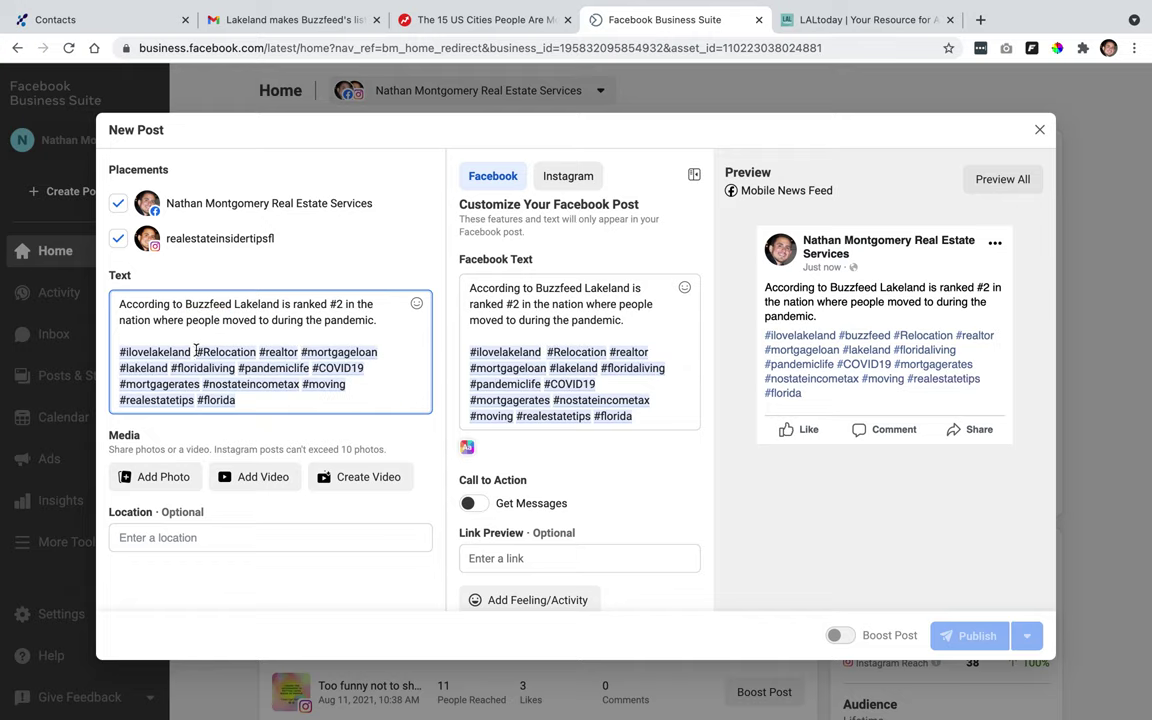
pyautogui.moveTo(182, 304); pyautogui.dragTo(232, 307)
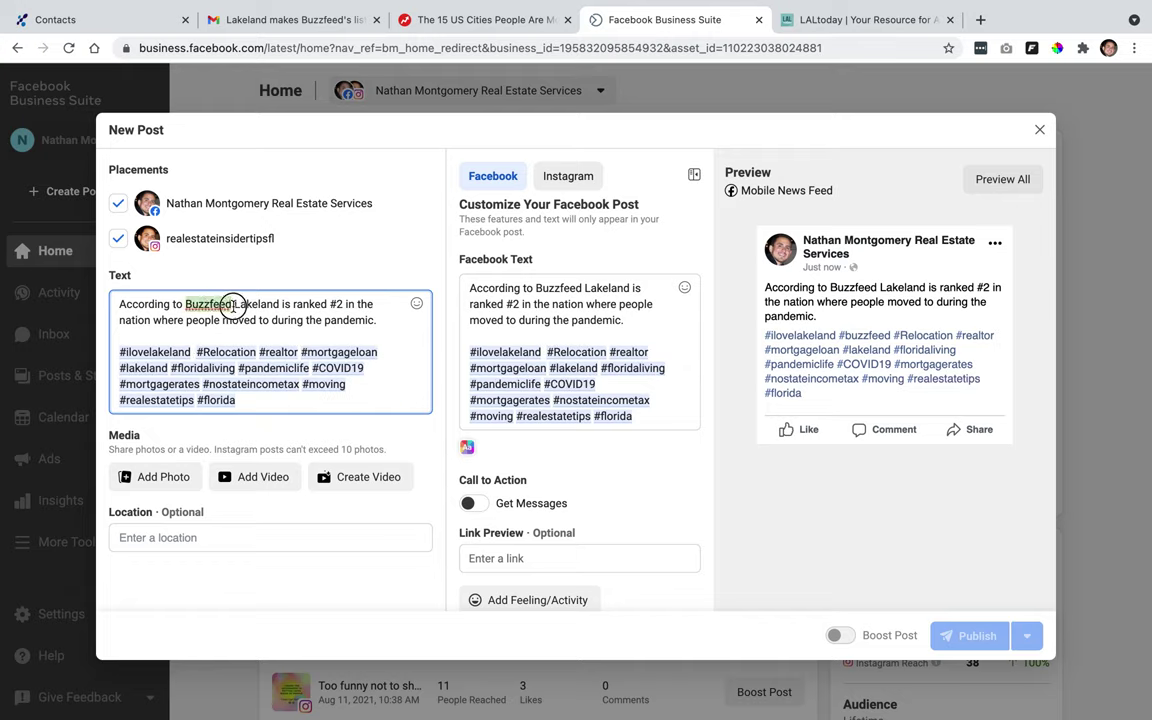
pyautogui.write('#buzzfeed ')
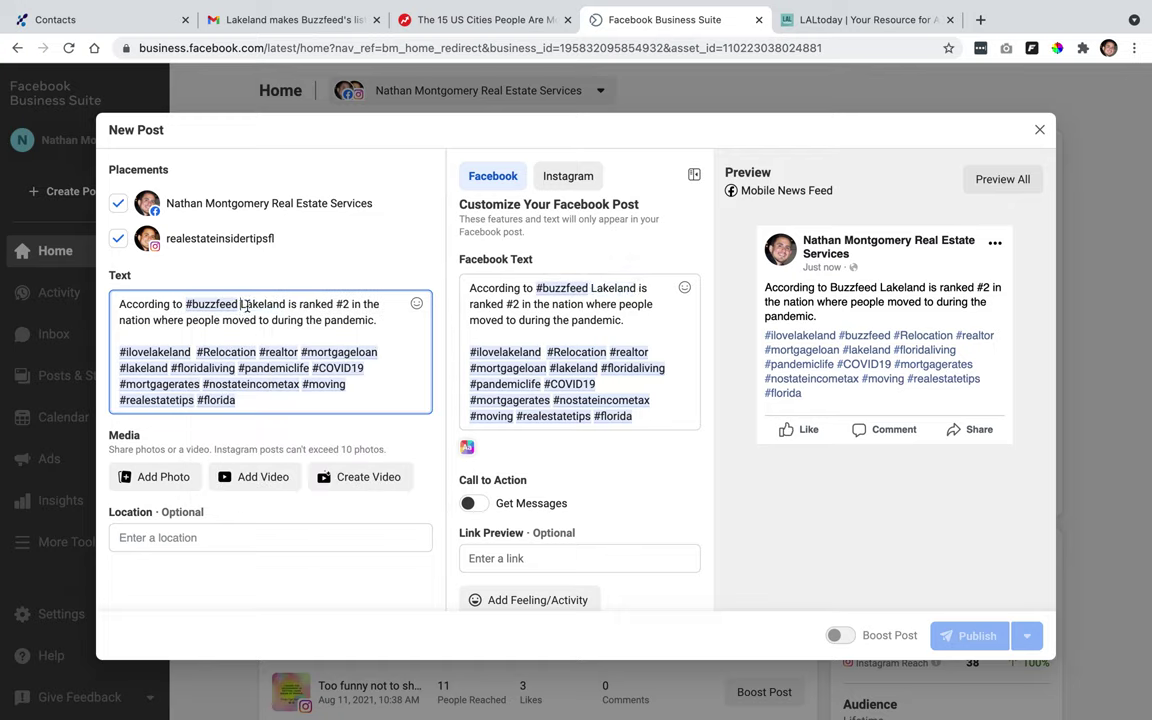
pyautogui.write('#')
pyautogui.click(291, 230)
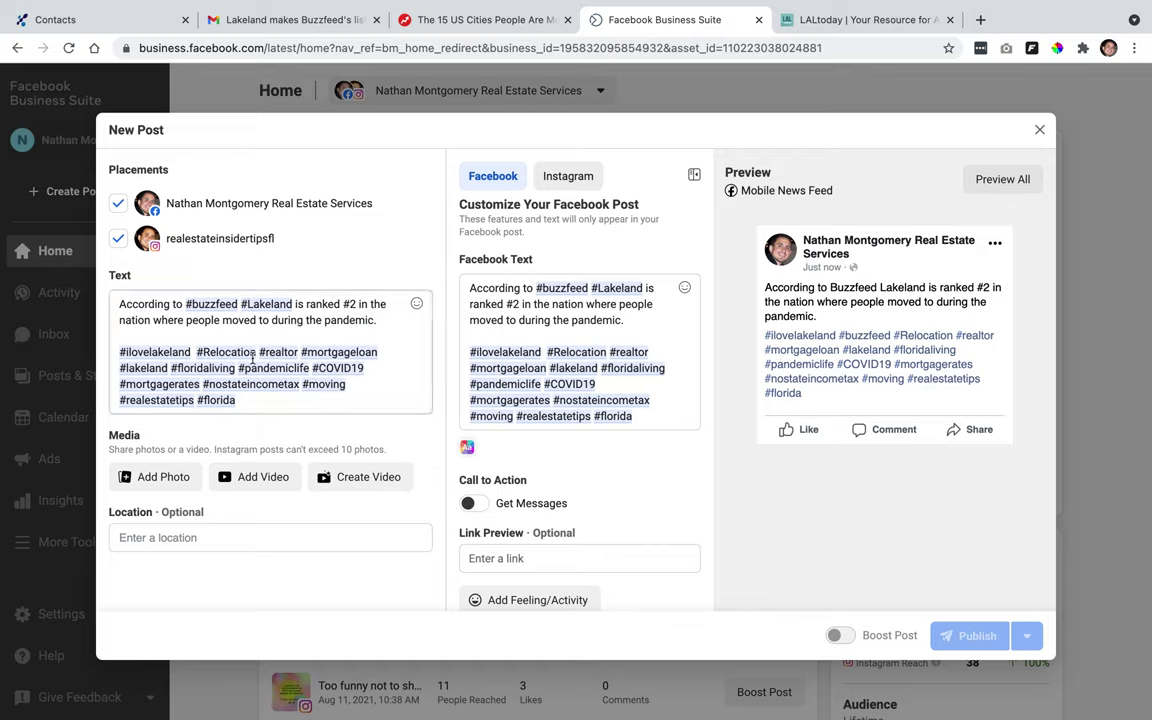
# Step: Remove the duplicate #lakeland tag, make #pandemic, and add the sentence about using local #realtors
pyautogui.click(120, 368)
pyautogui.write('#')
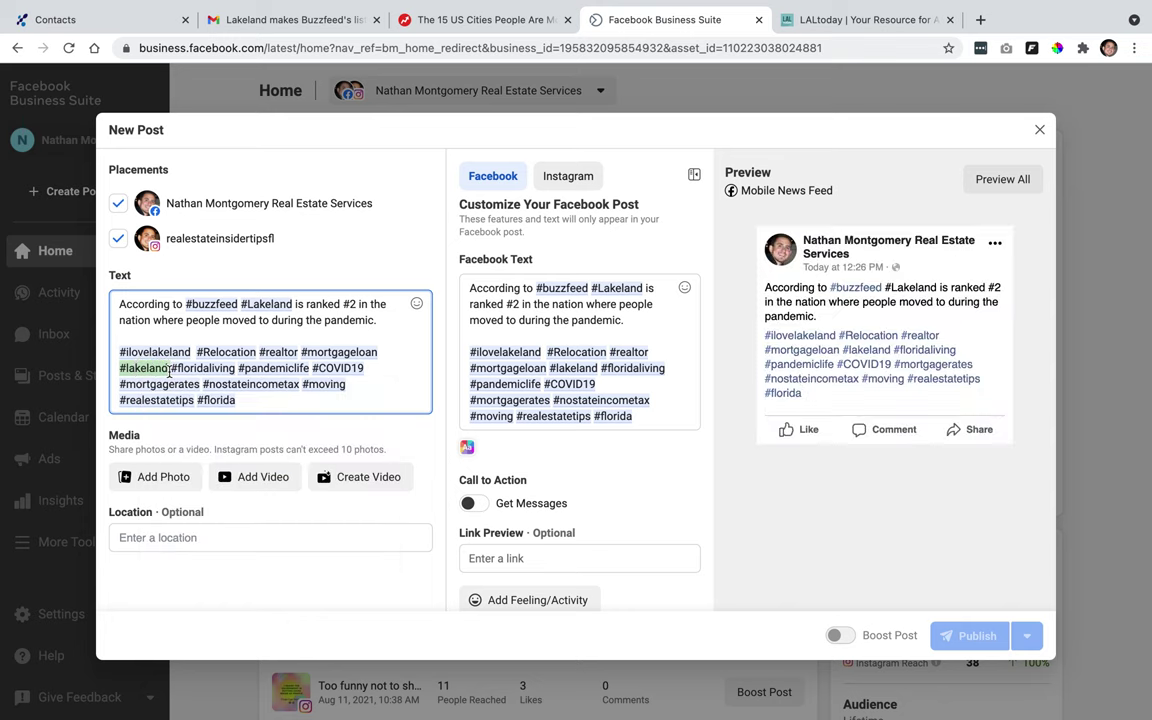
pyautogui.press('BackSpace')
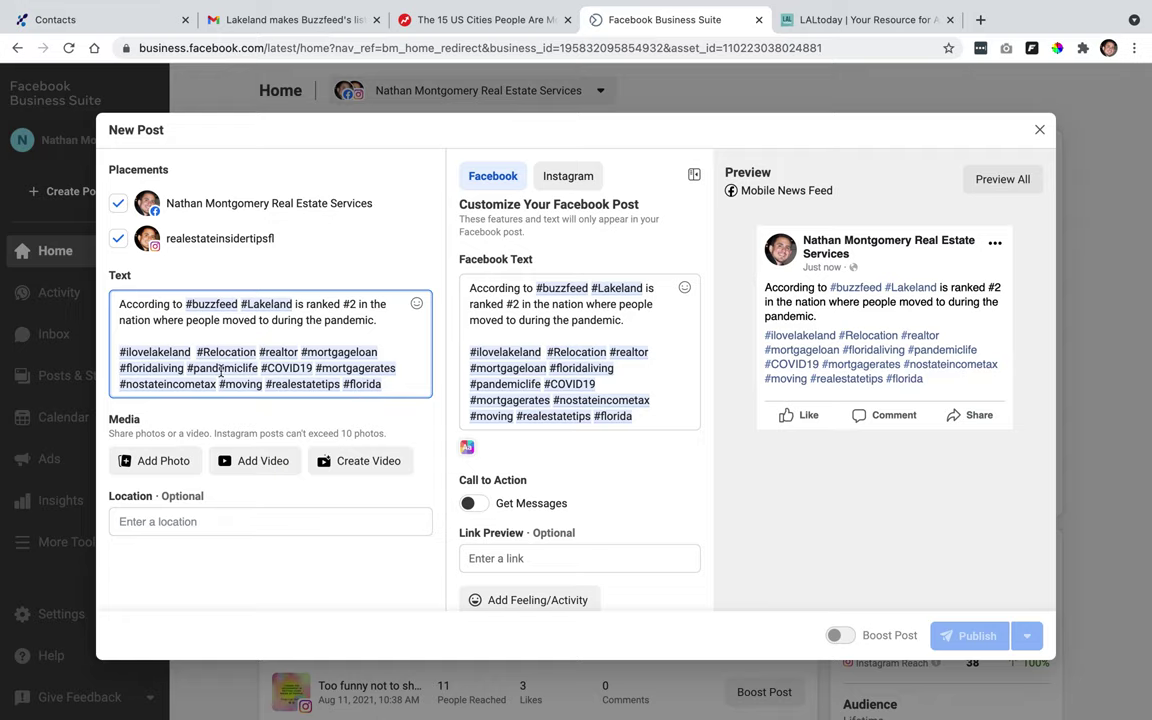
pyautogui.click(325, 320)
pyautogui.write('#')
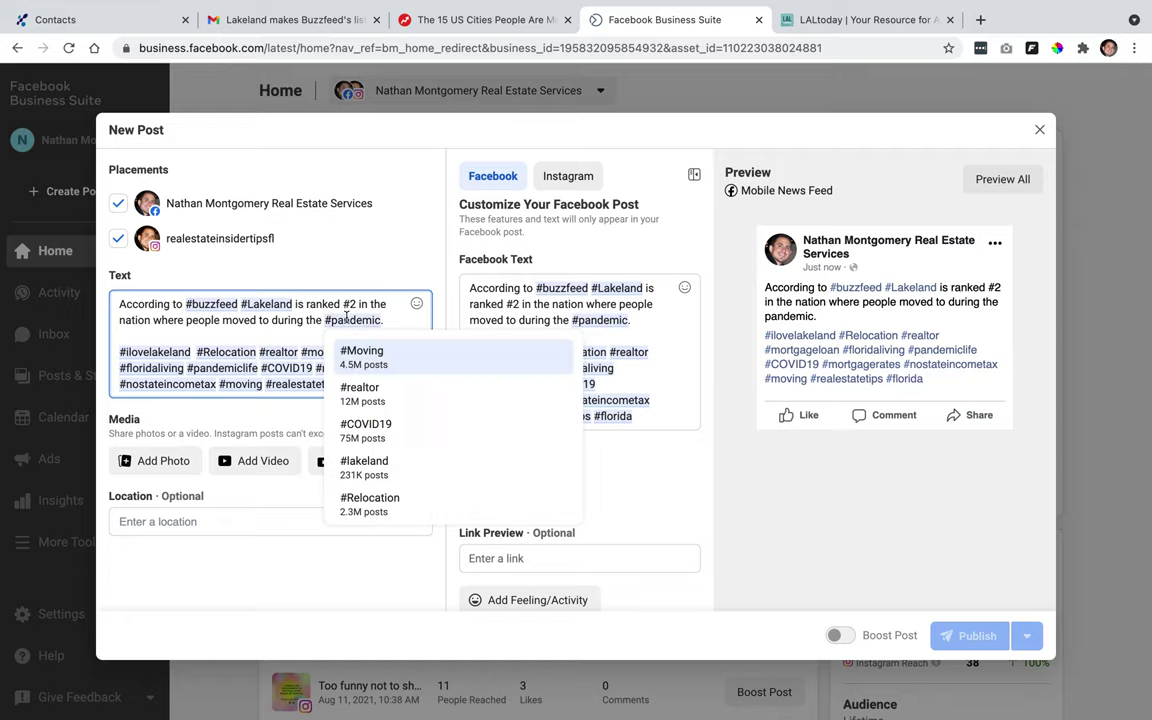
pyautogui.click(390, 319)
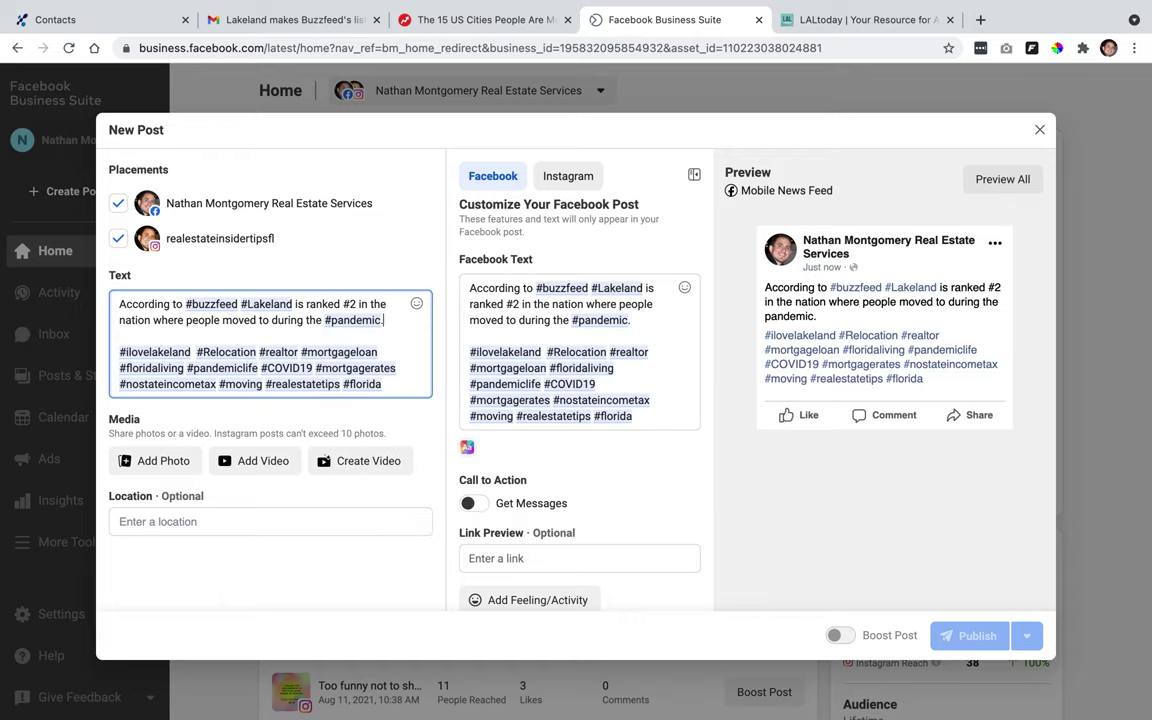
pyautogui.write('If you are in t')
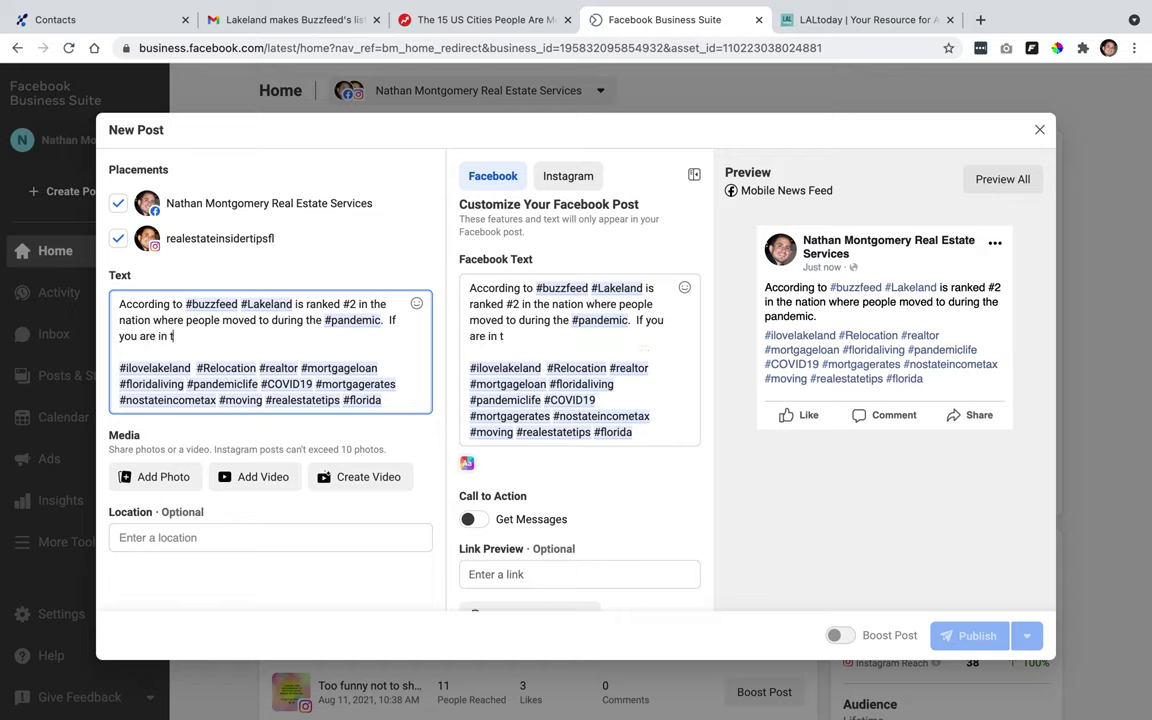
pyautogui.write('he market for a ')
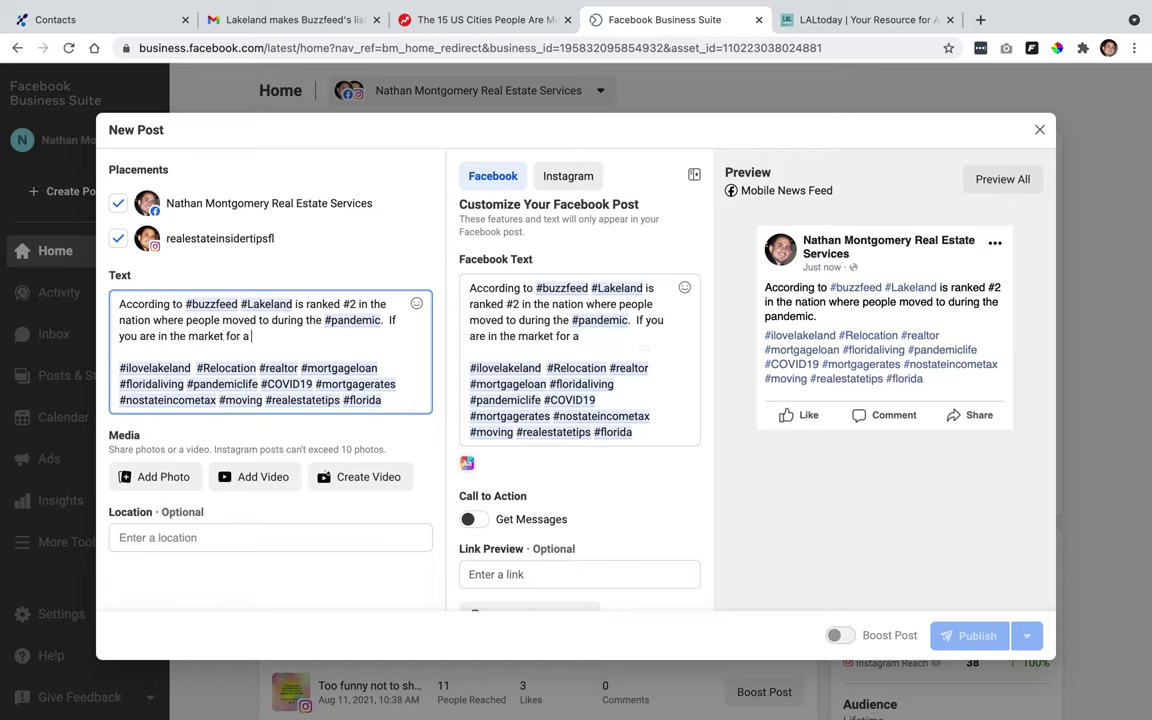
pyautogui.write('home make su')
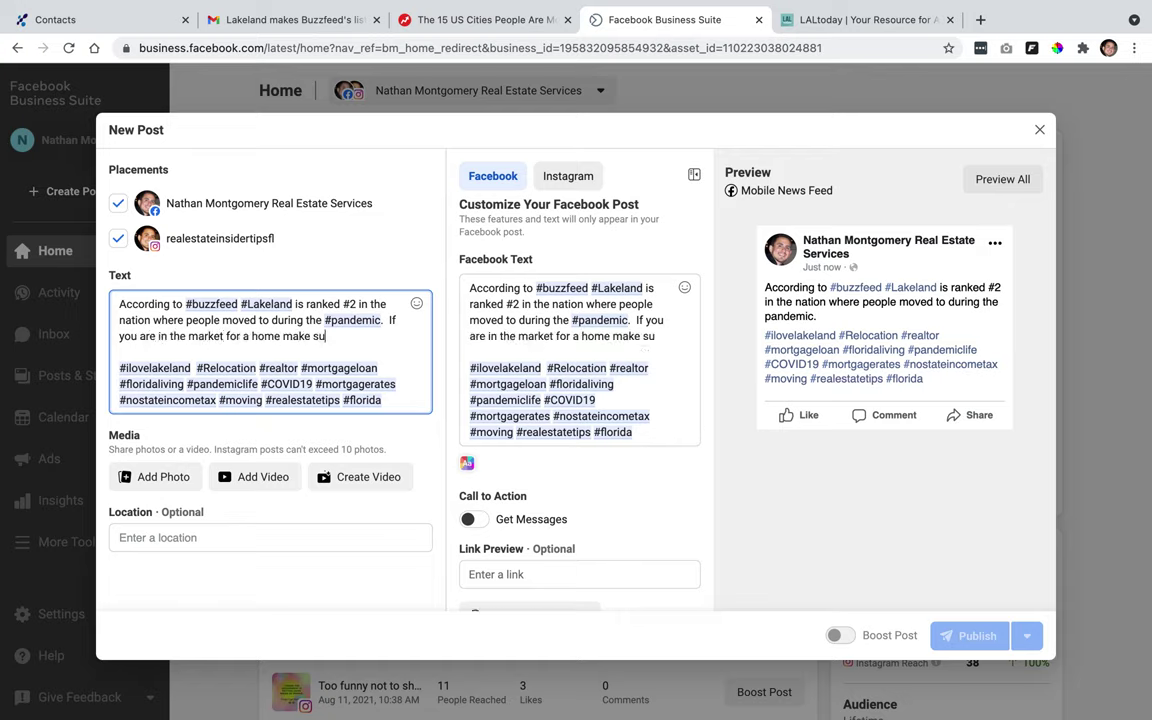
pyautogui.write('re you use ')
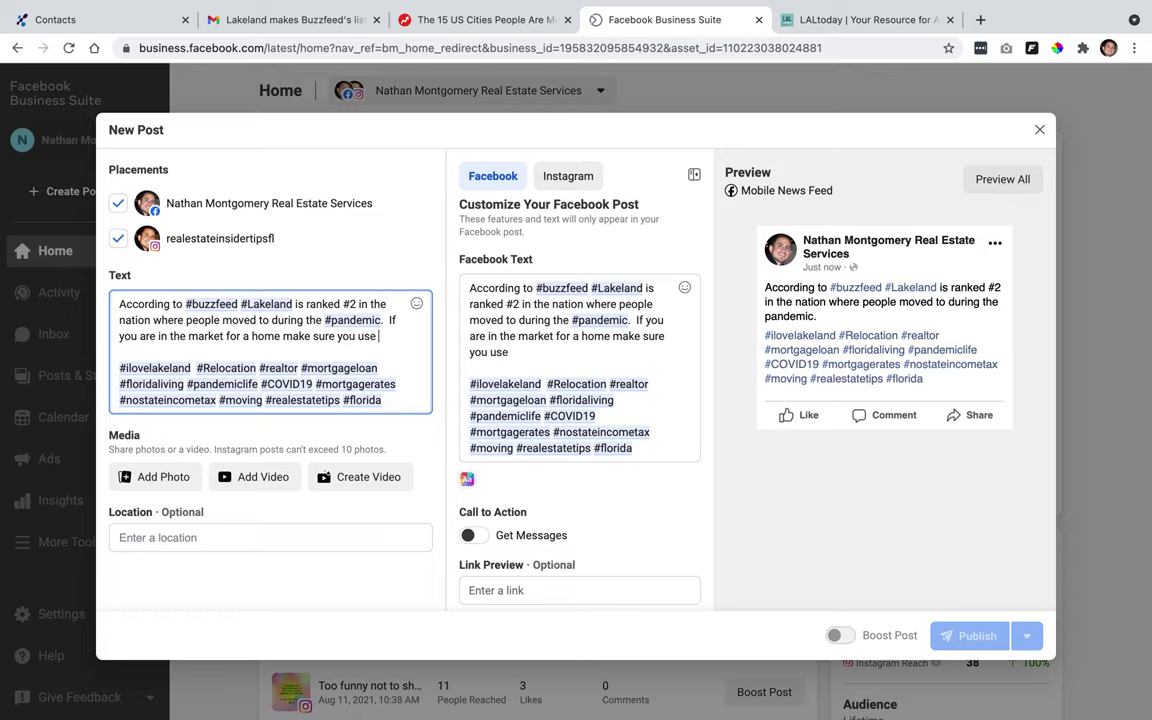
pyautogui.write('our local ')
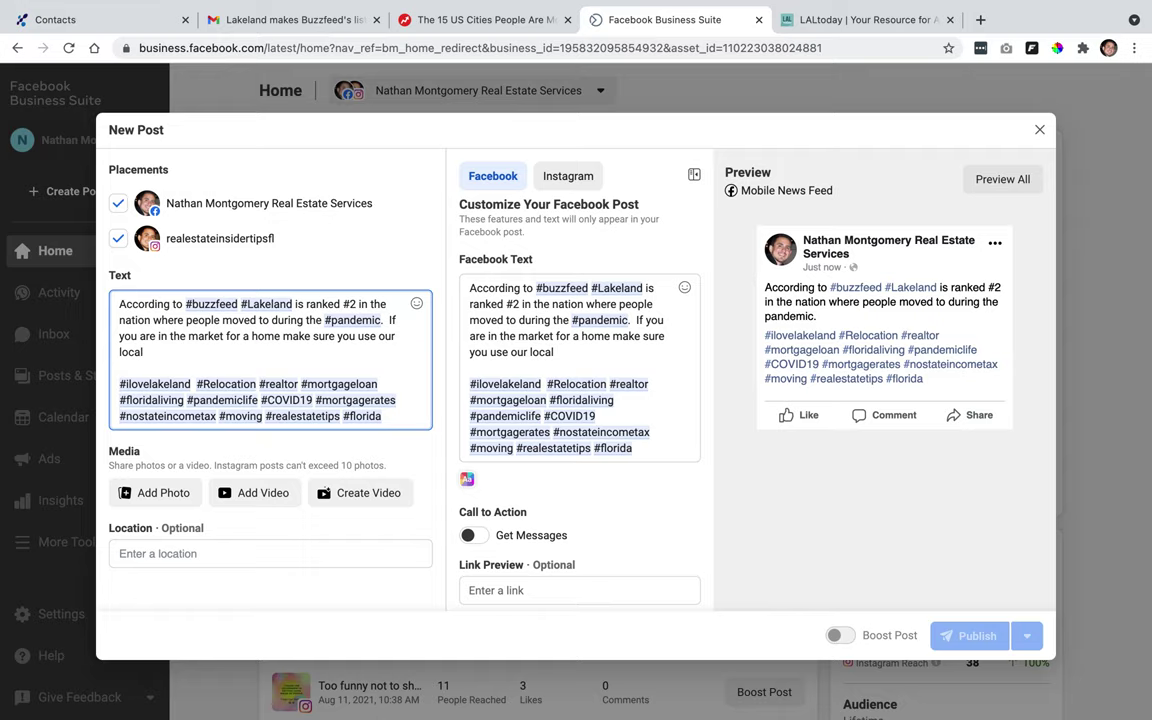
pyautogui.write('#realtors')
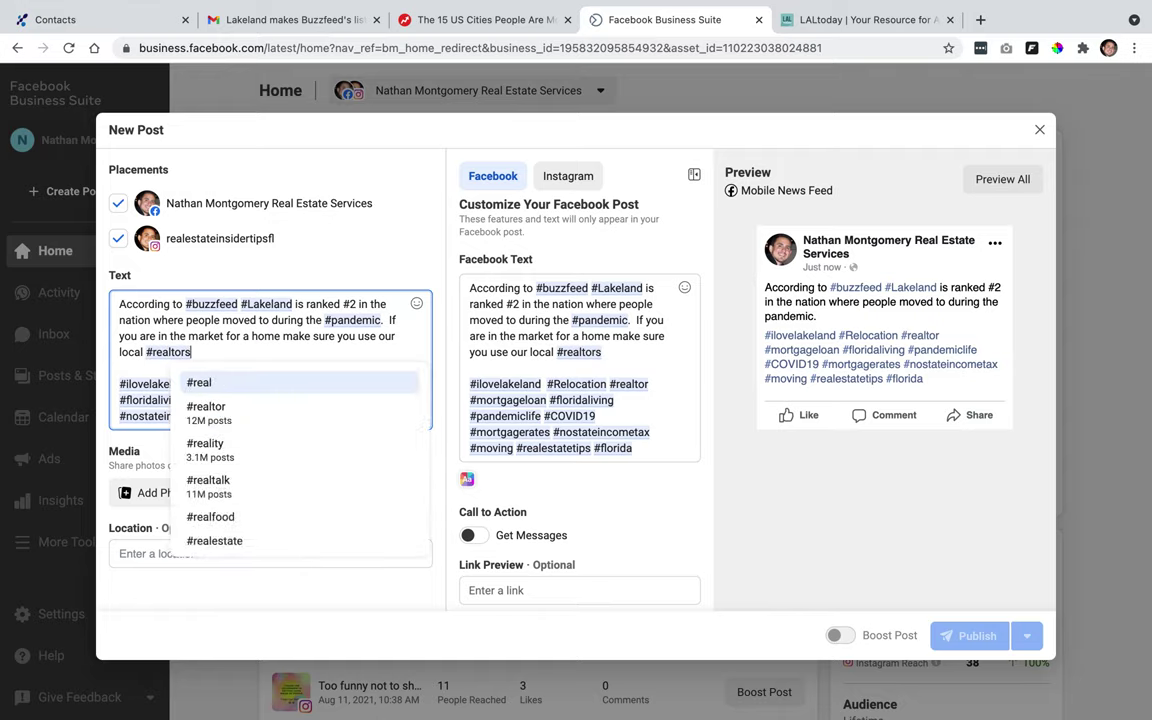
pyautogui.write('.')
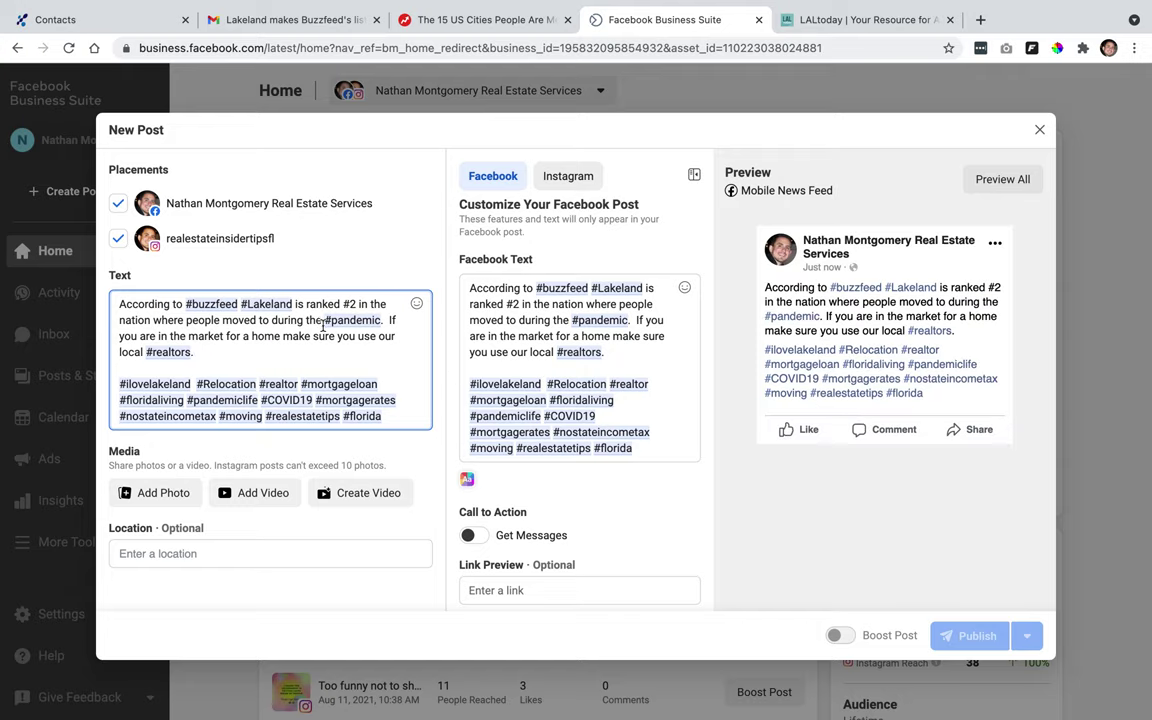
pyautogui.click(190, 303)
pyautogui.press('BackSpace')
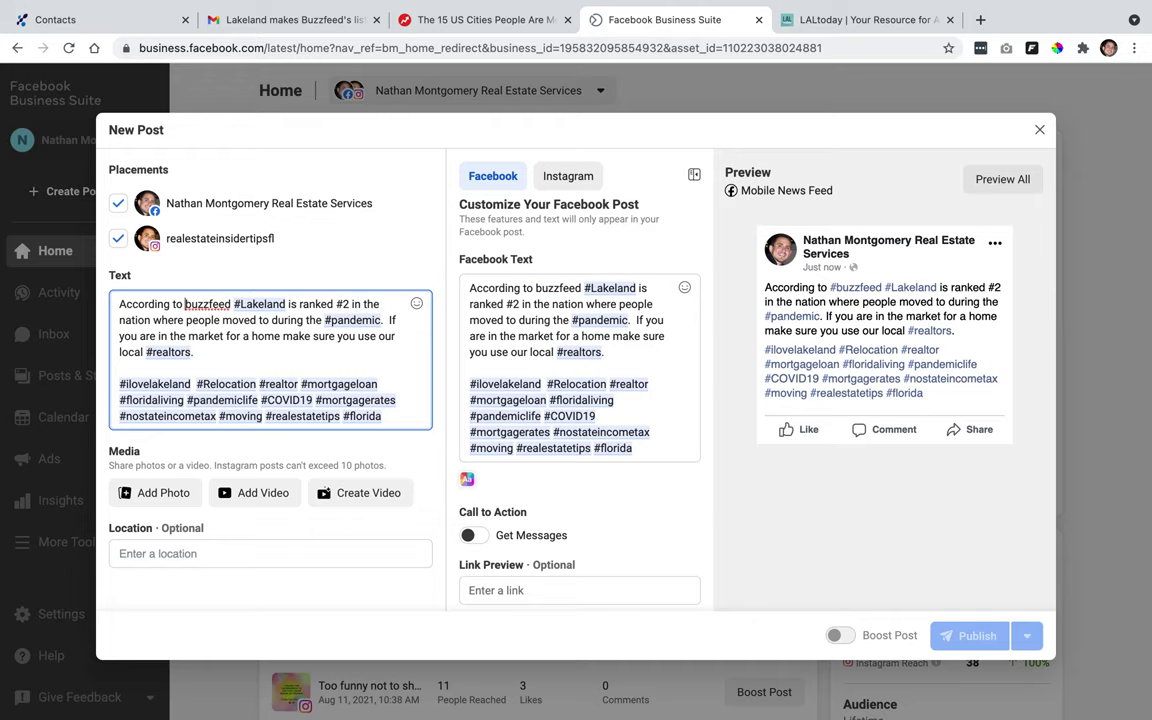
pyautogui.write('@')
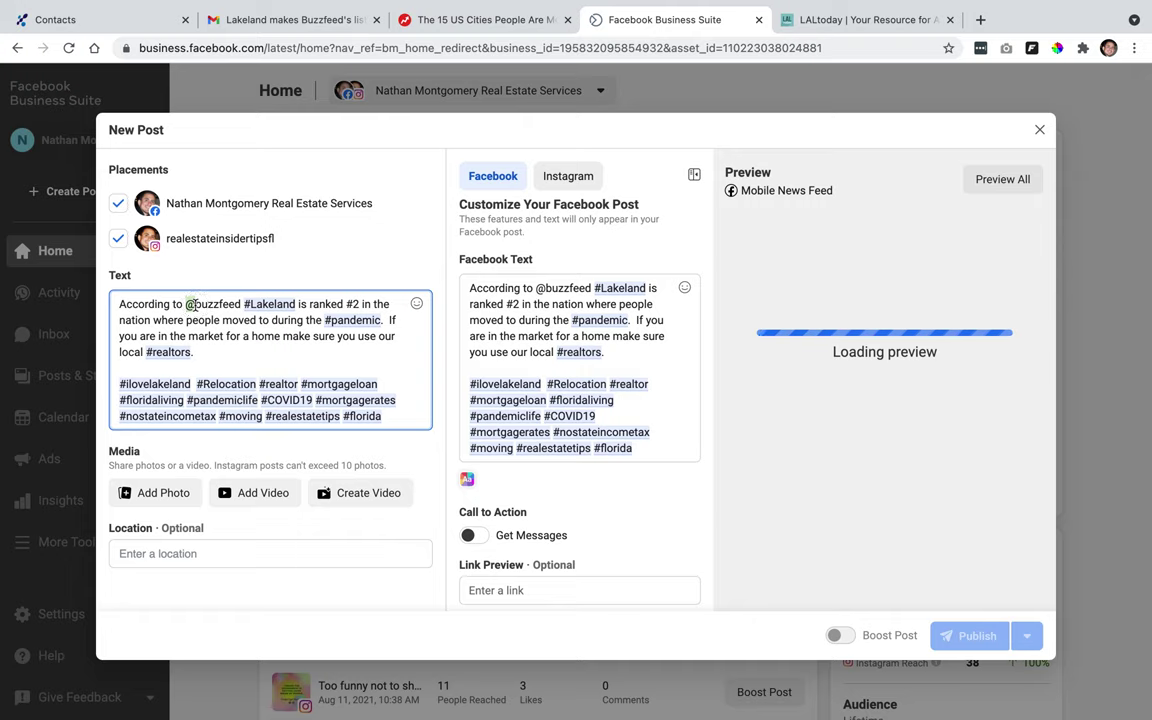
pyautogui.press('BackSpace')
pyautogui.write('#')
pyautogui.click(313, 243)
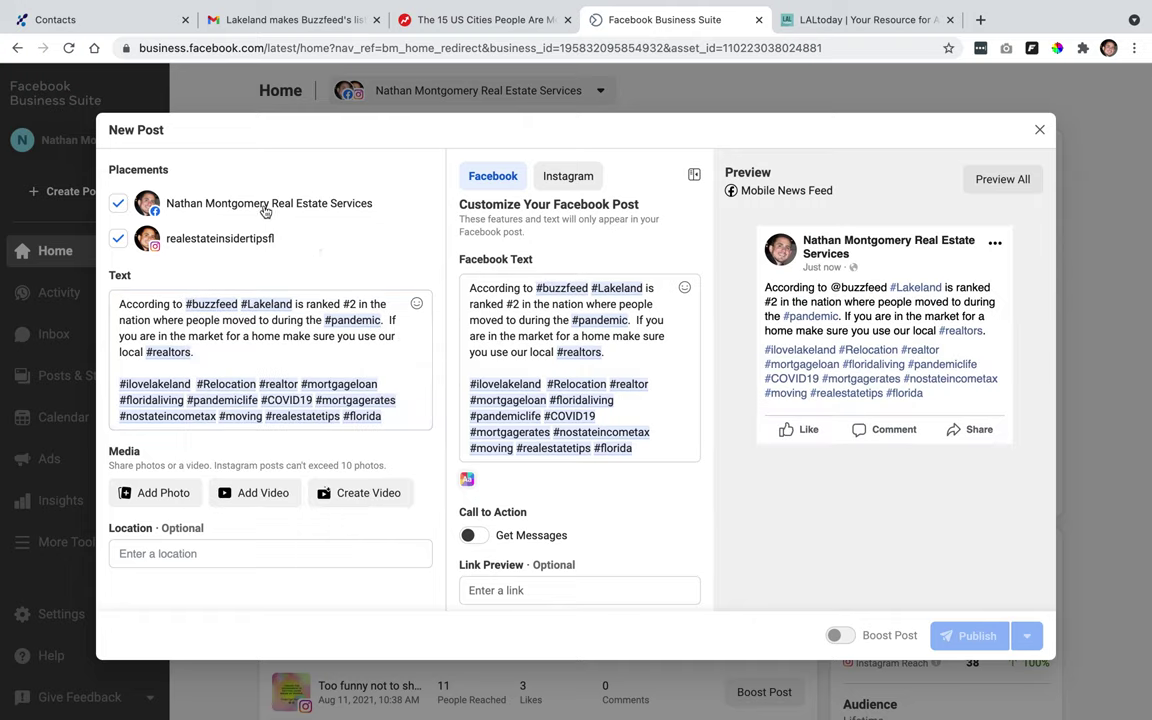
pyautogui.scroll(-1, 266, 305)
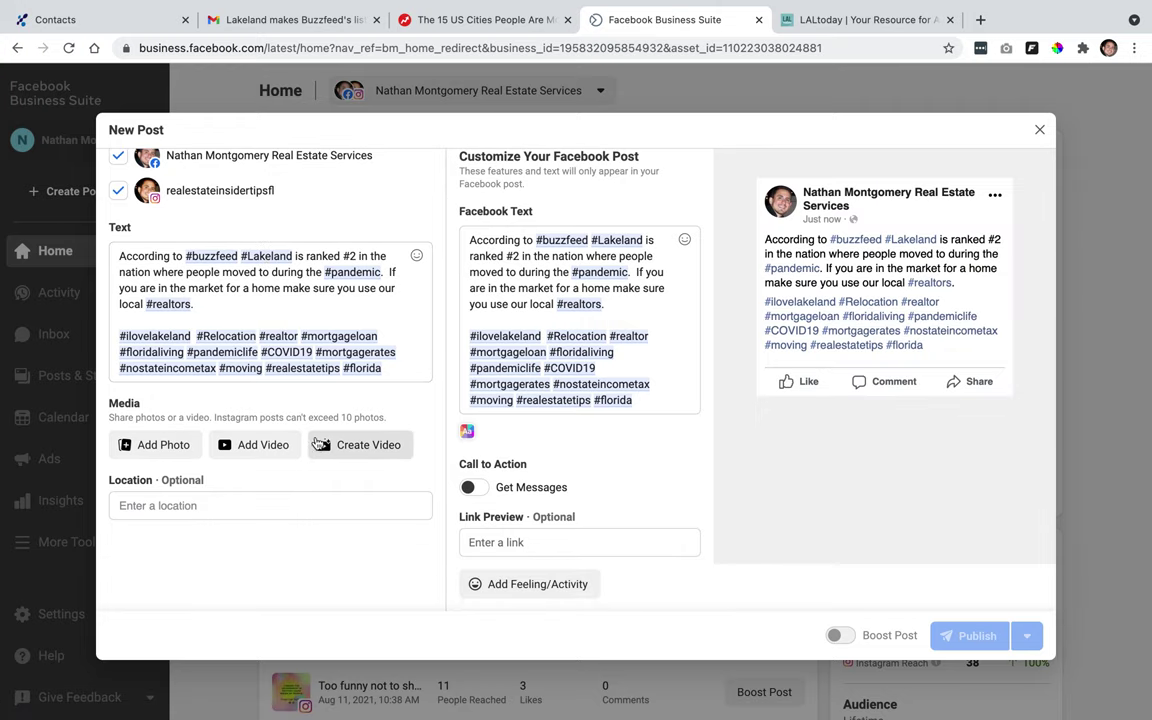
# Step: Set the post's location to Lakeland, Florida
pyautogui.click(212, 507)
pyautogui.write('Lakeland,')
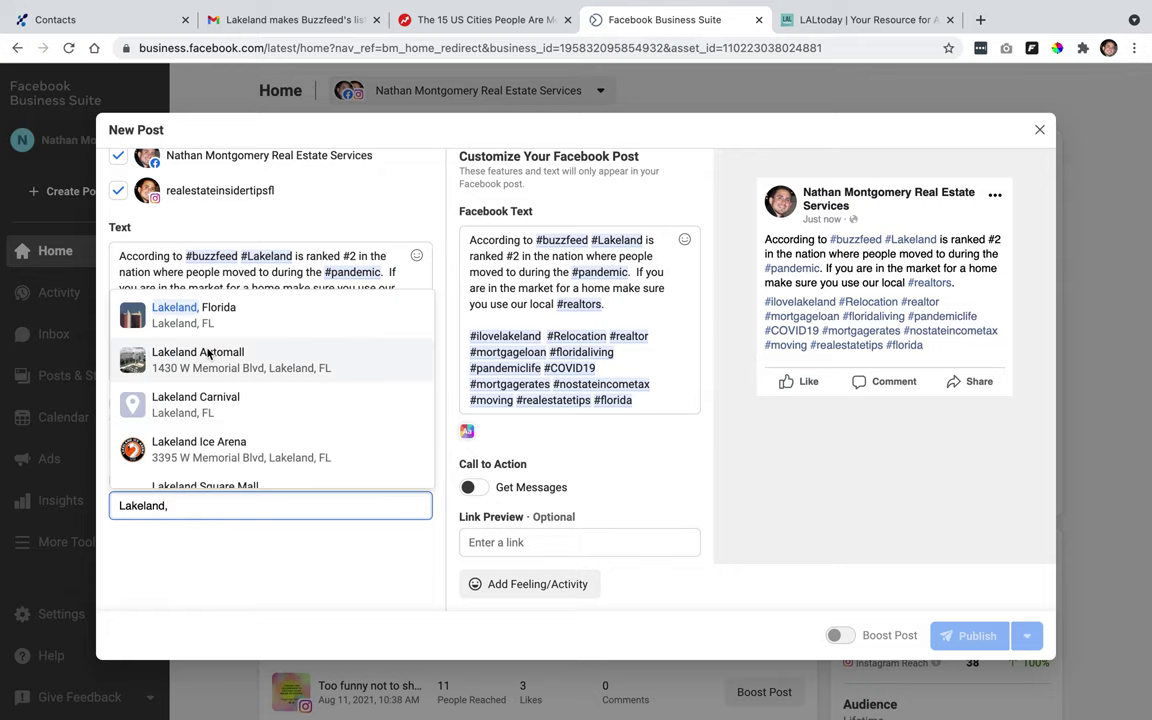
pyautogui.click(190, 316)
pyautogui.scroll(1, 392, 421)
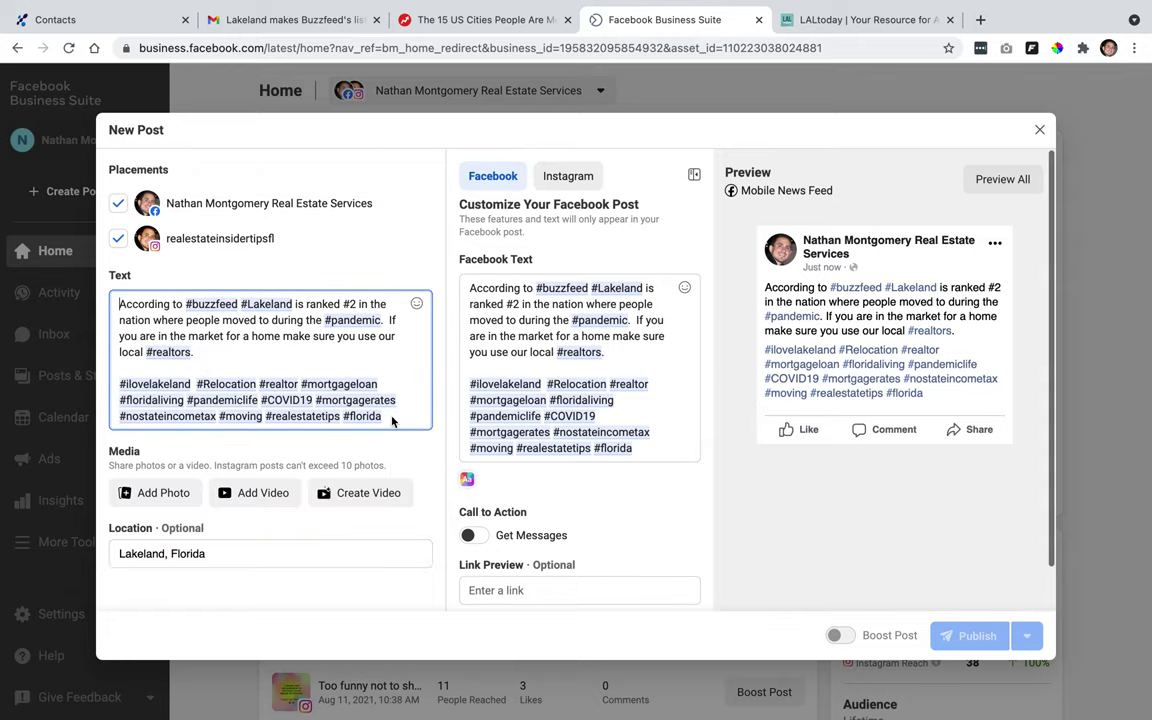
pyautogui.scroll(-1, 519, 503)
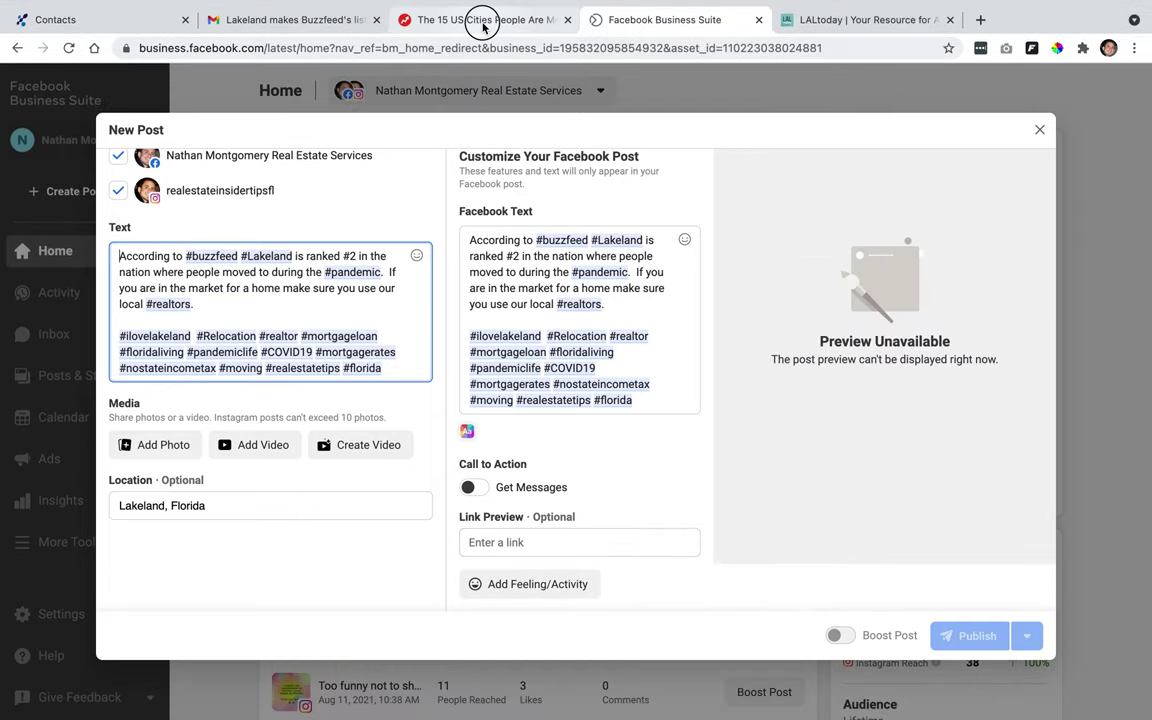
# Step: Copy the BuzzFeed article's URL and return to the post's Link Preview field
pyautogui.click(445, 20)
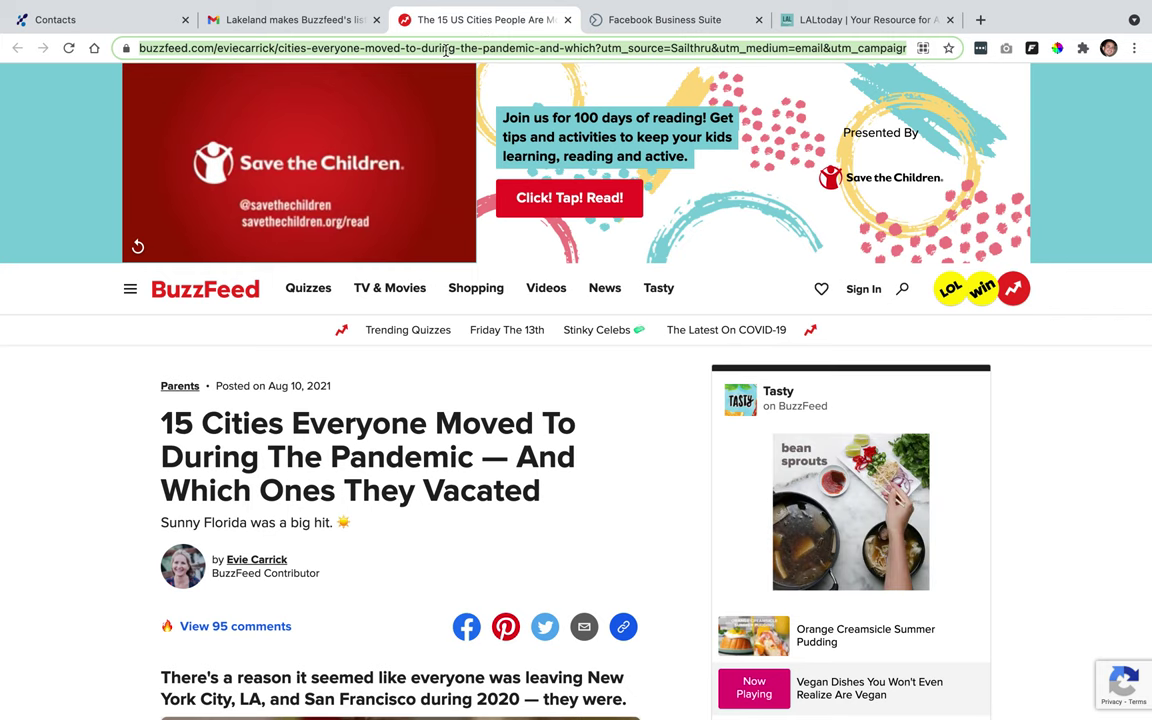
pyautogui.rightClick(445, 47)
pyautogui.click(476, 154)
pyautogui.click(641, 19)
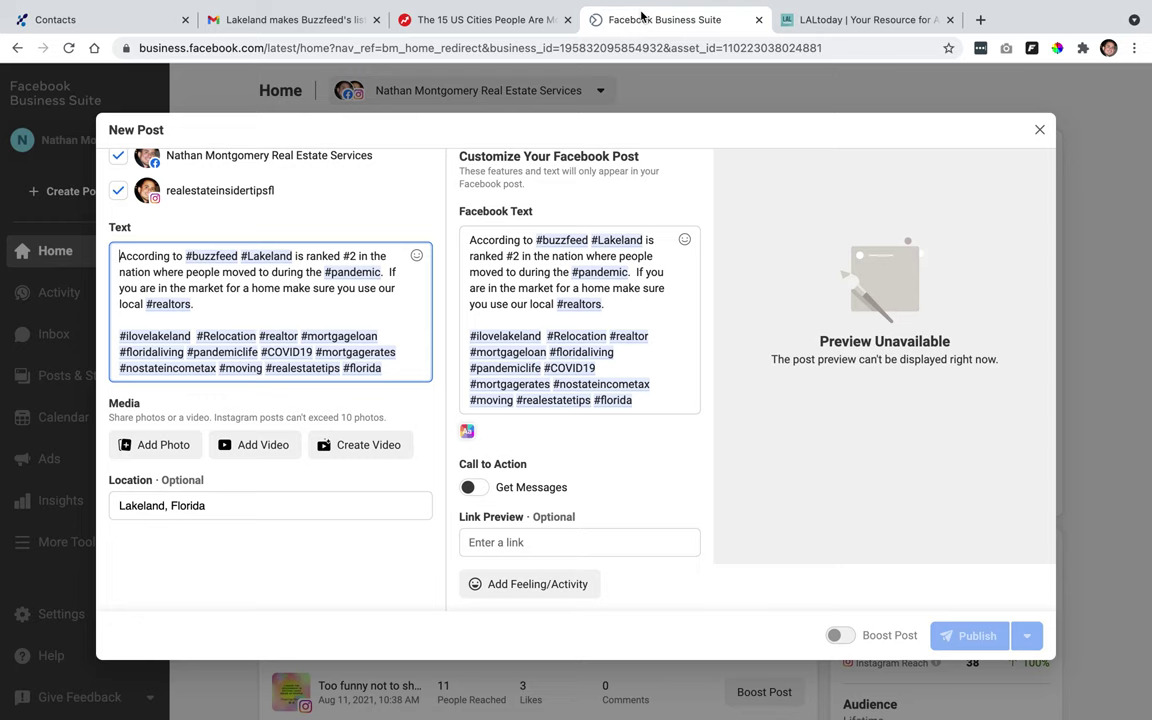
pyautogui.click(519, 541)
# Step: Paste the BuzzFeed URL as the link preview, view the Instagram version, then revisit BuzzFeed
pyautogui.hotkey('ctrl', 'v')
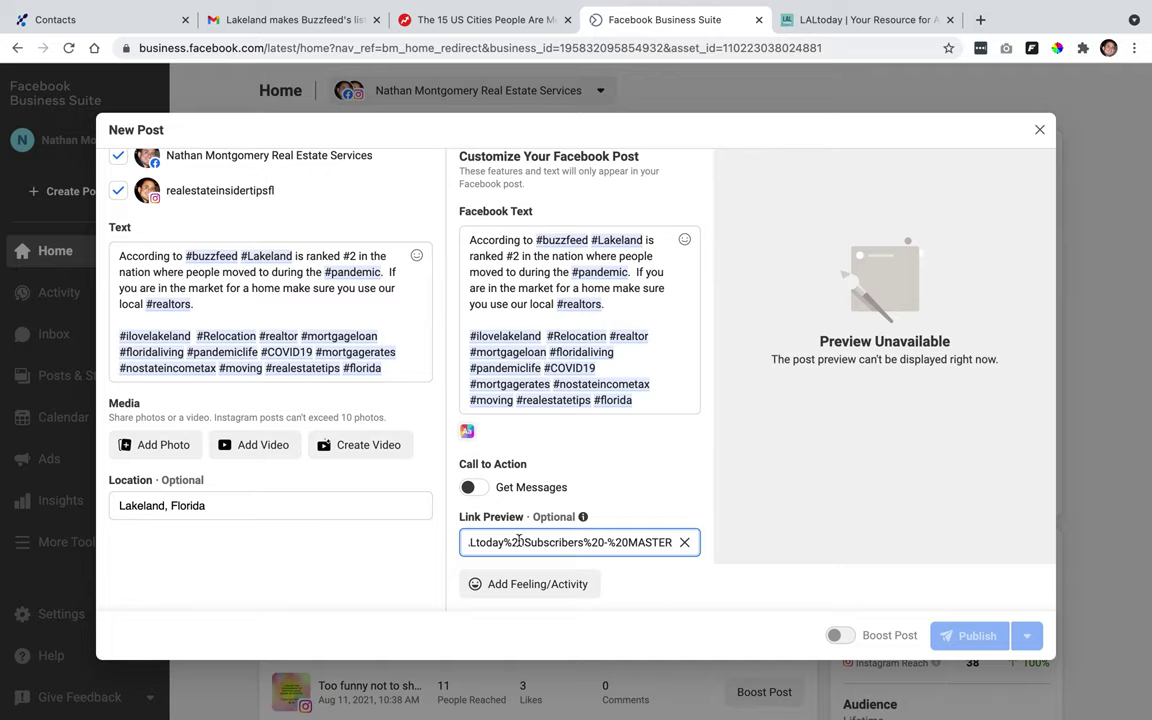
pyautogui.click(621, 505)
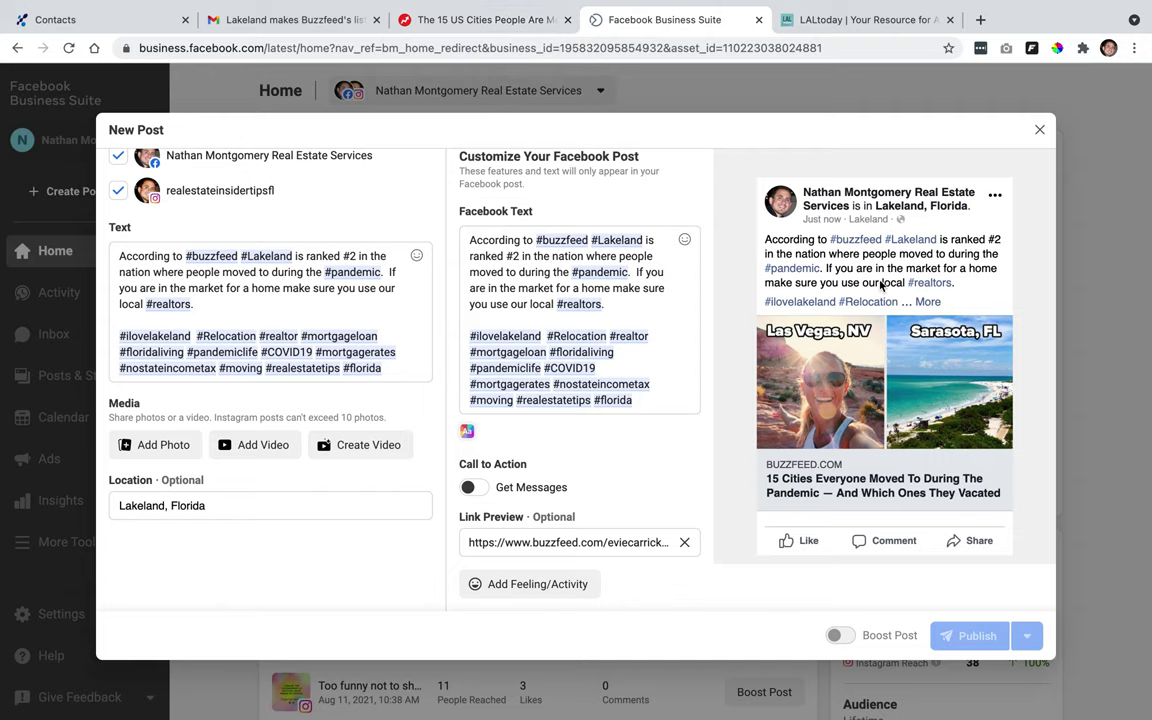
pyautogui.scroll(2, 585, 219)
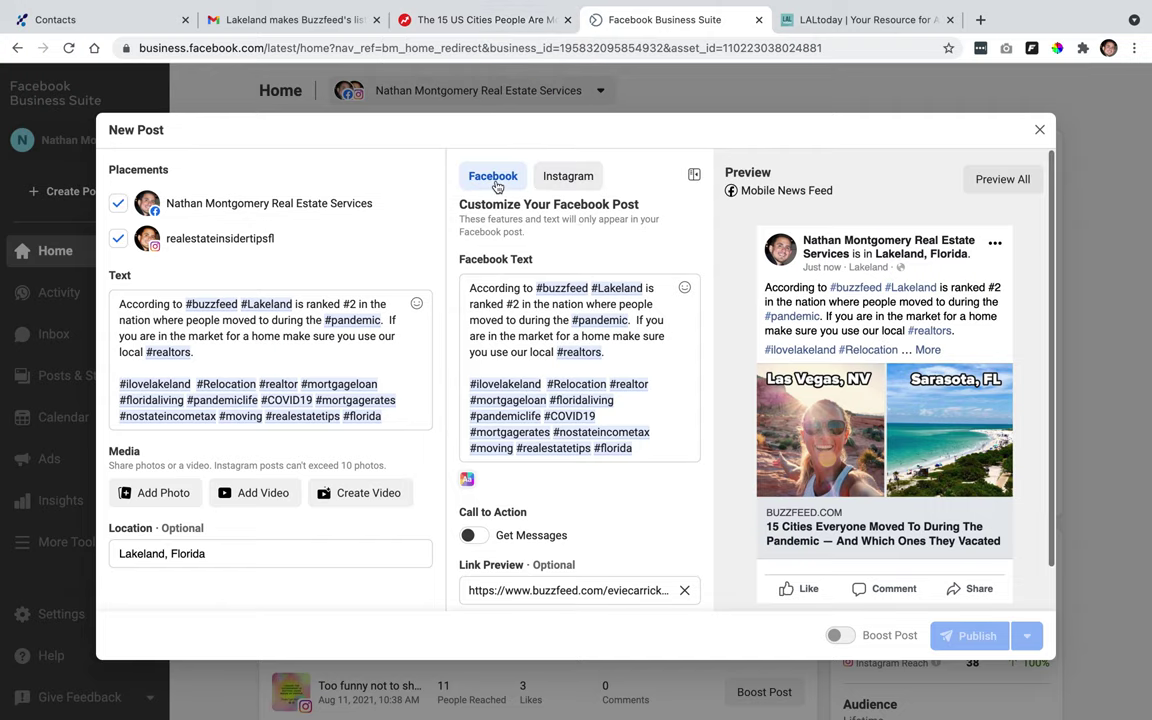
pyautogui.click(568, 177)
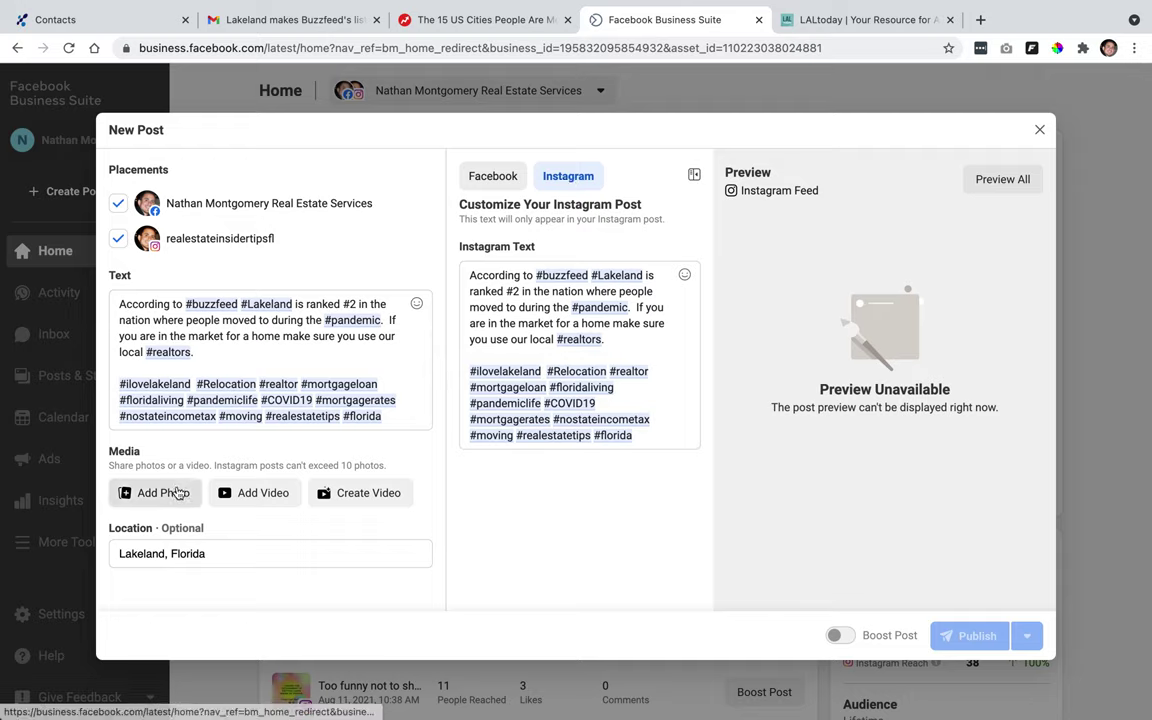
pyautogui.click(500, 22)
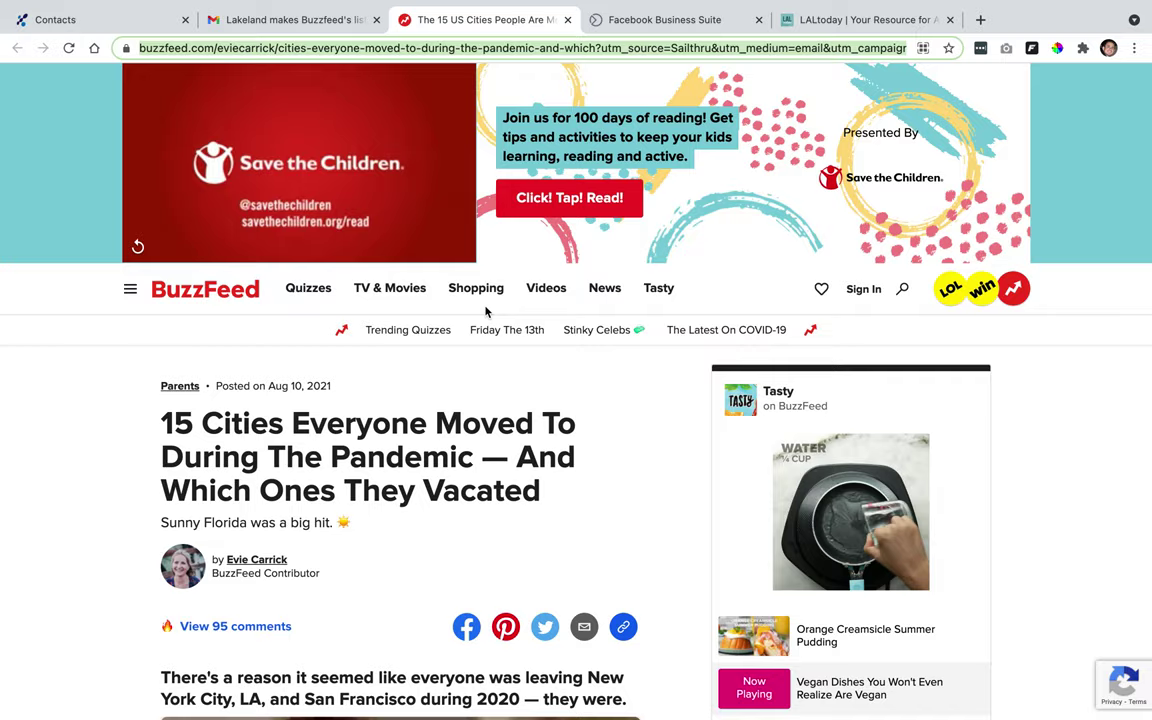
pyautogui.scroll(-5, 558, 311)
pyautogui.scroll(-7, 486, 312)
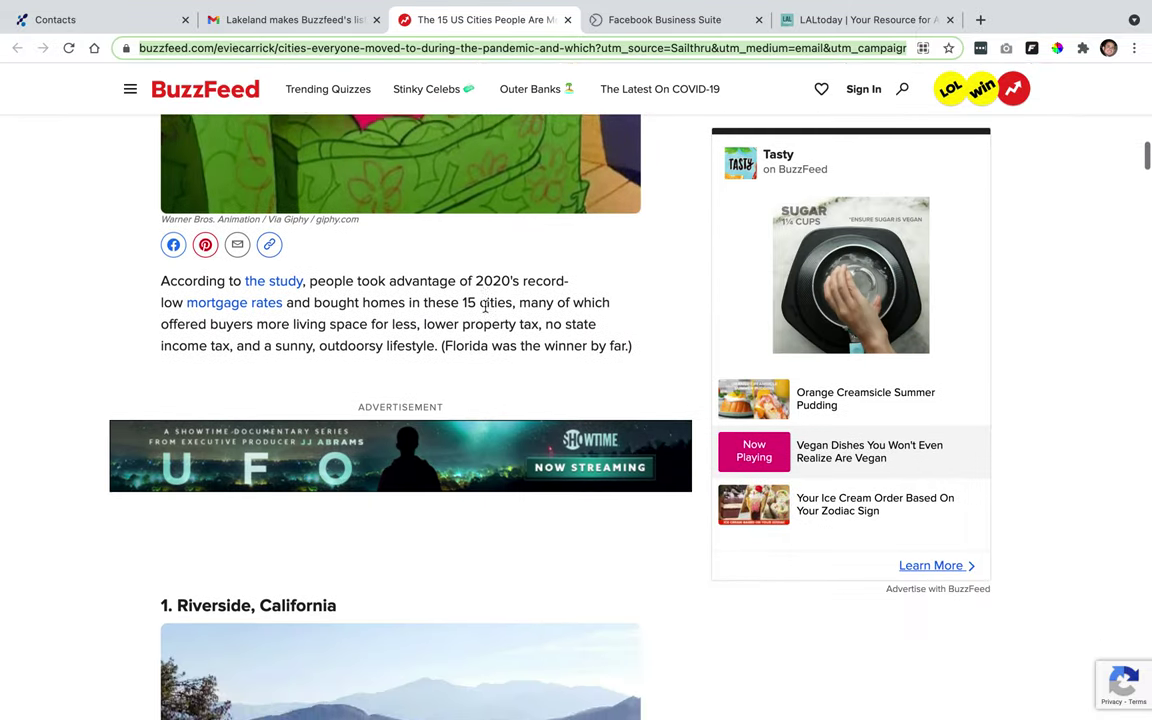
pyautogui.scroll(15, 486, 312)
pyautogui.scroll(-8, 486, 312)
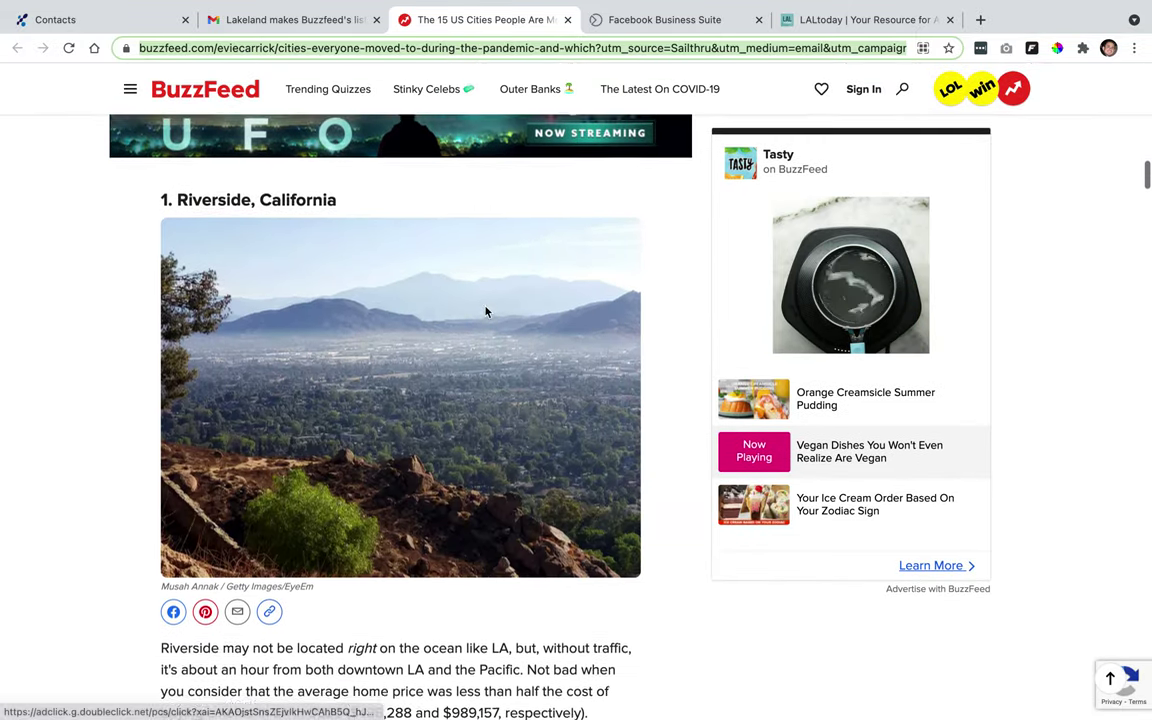
pyautogui.scroll(10, 486, 312)
pyautogui.click(660, 20)
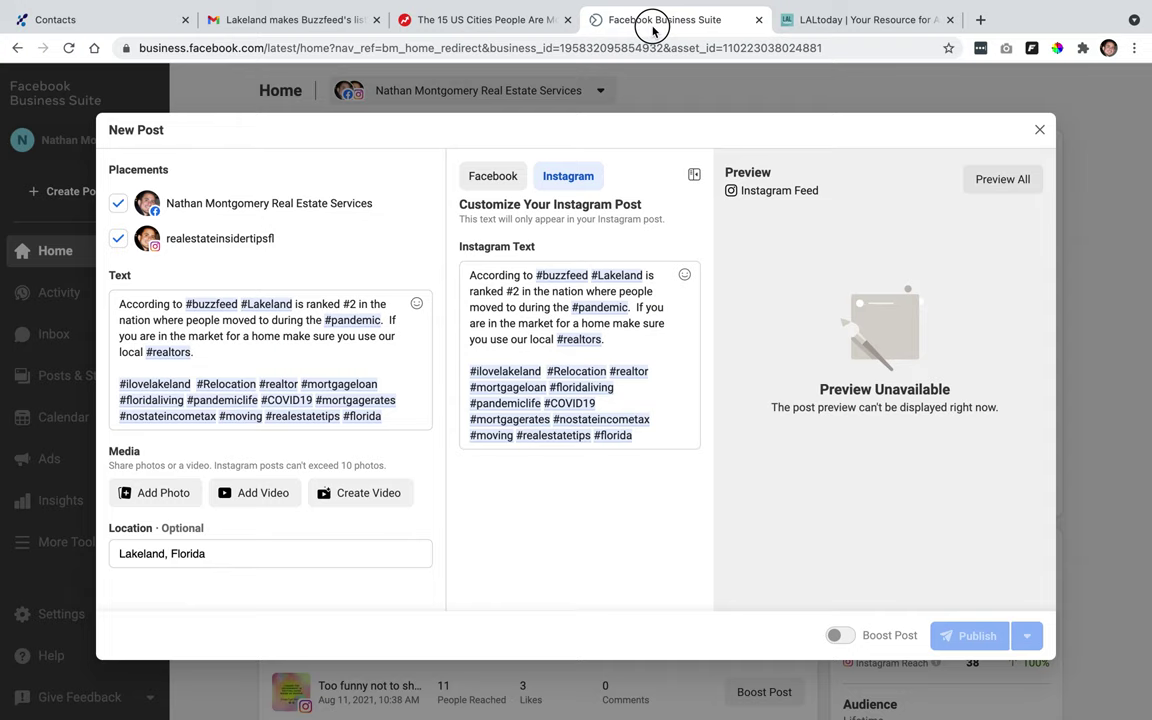
pyautogui.click(980, 20)
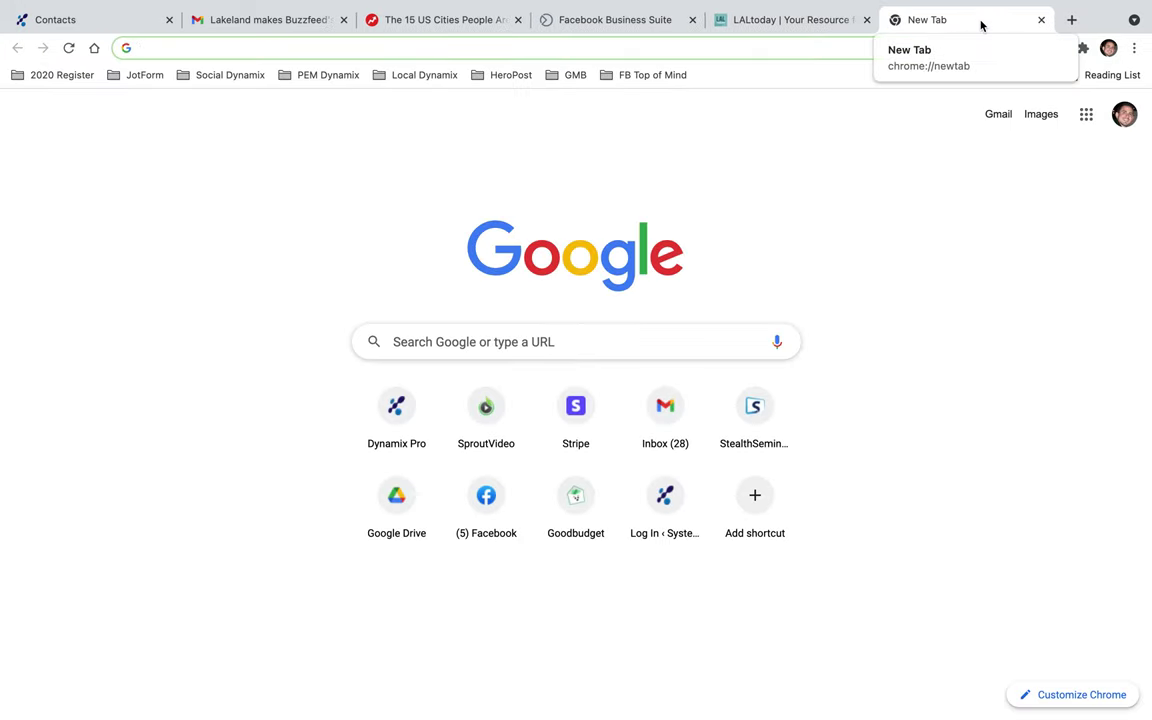
# Step: Search Adobe Stock for 'lakeland fl' and license the Lakeland skyline photo
pyautogui.write('stock')
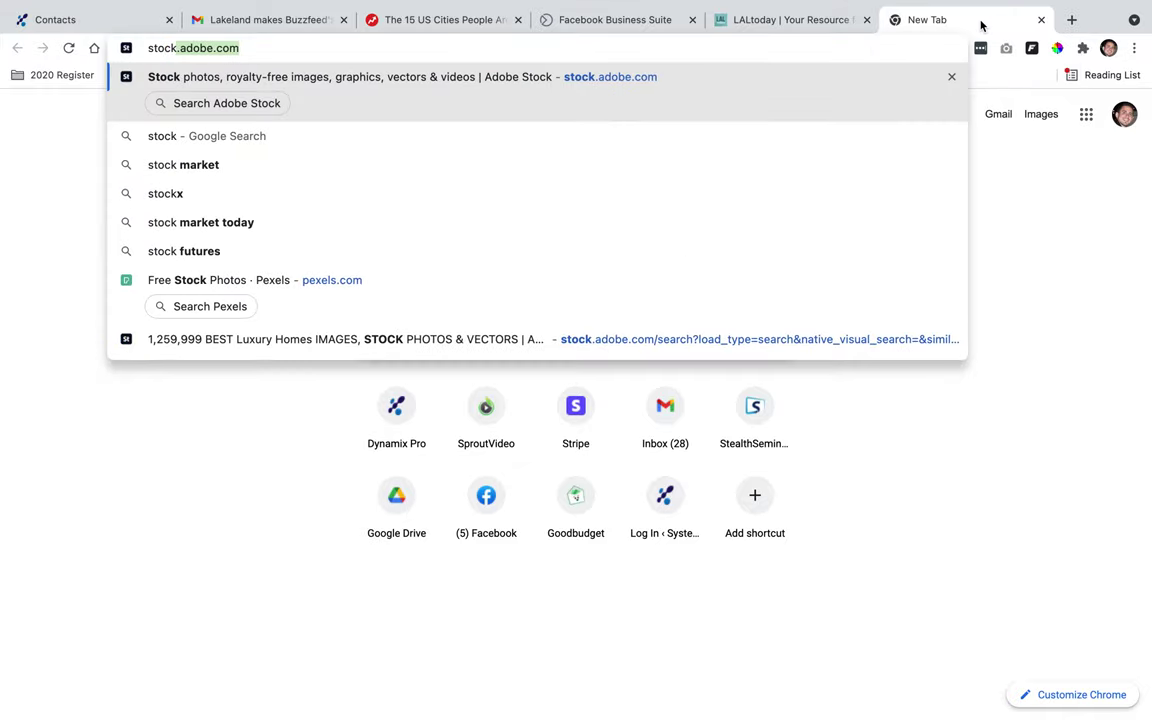
pyautogui.press('Return')
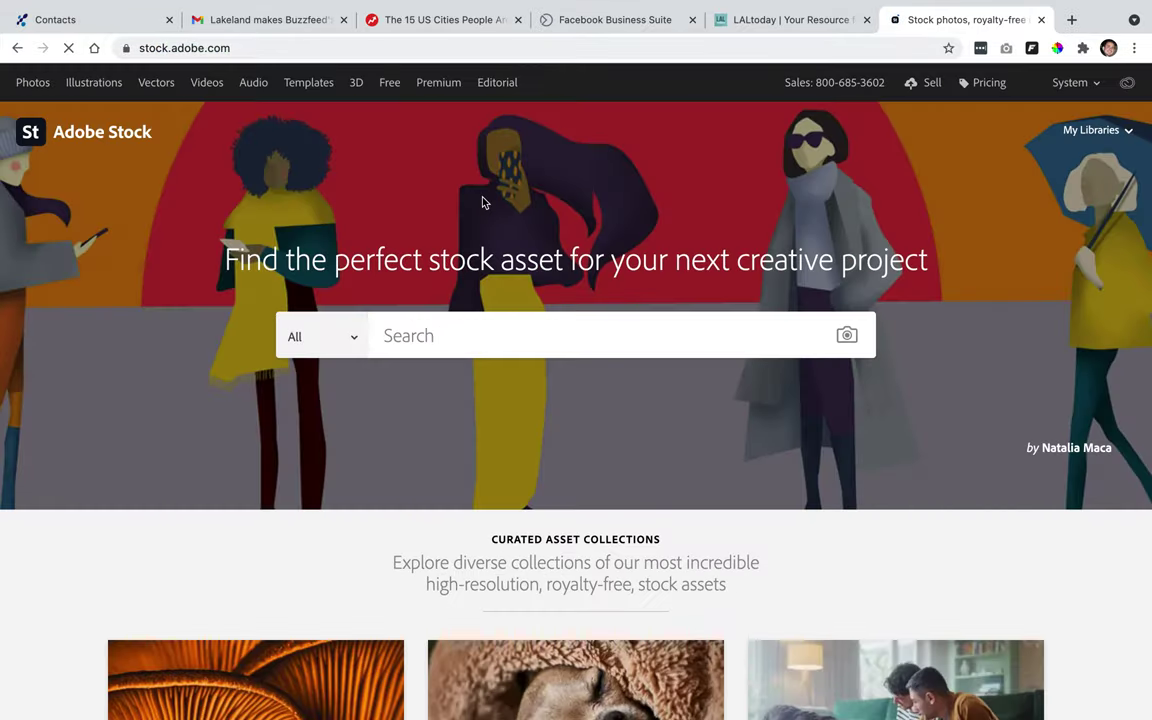
pyautogui.click(577, 332)
pyautogui.write('lakeland')
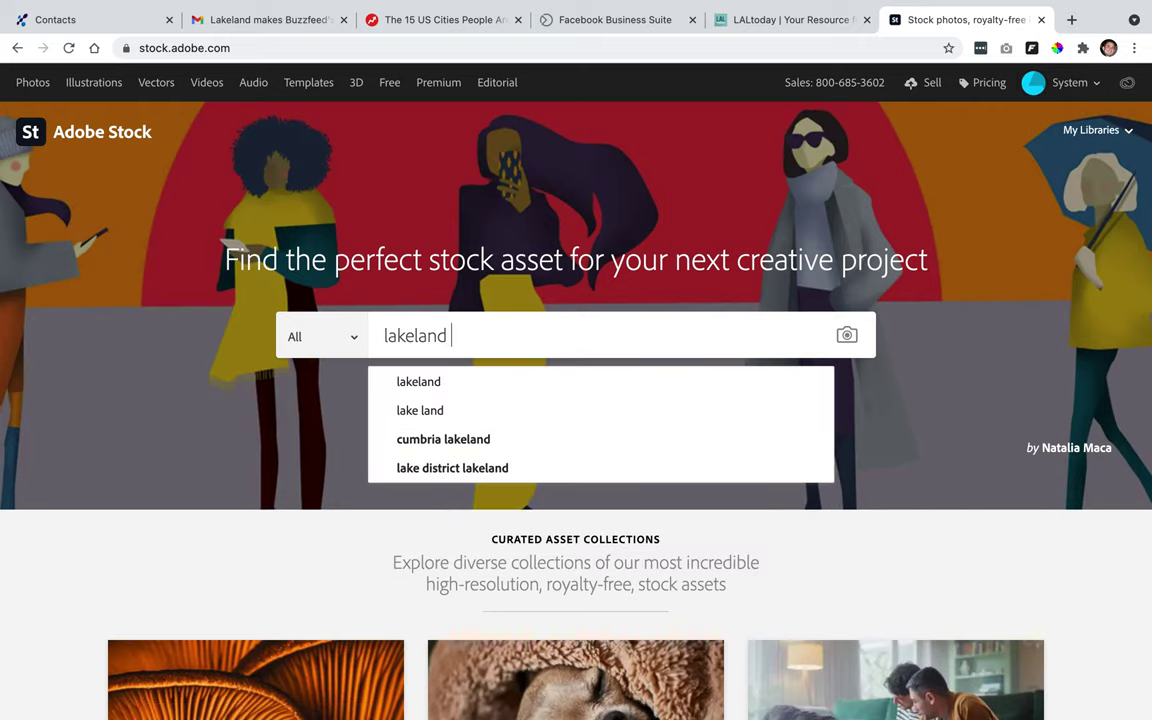
pyautogui.write('fl')
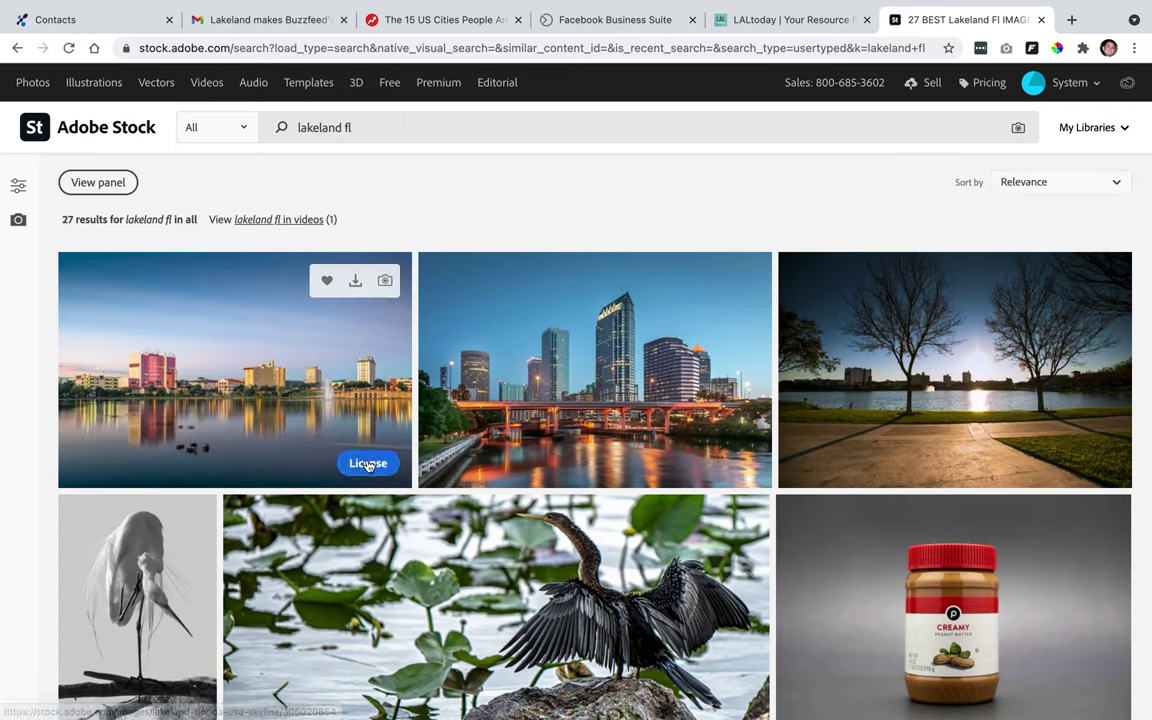
pyautogui.click(368, 463)
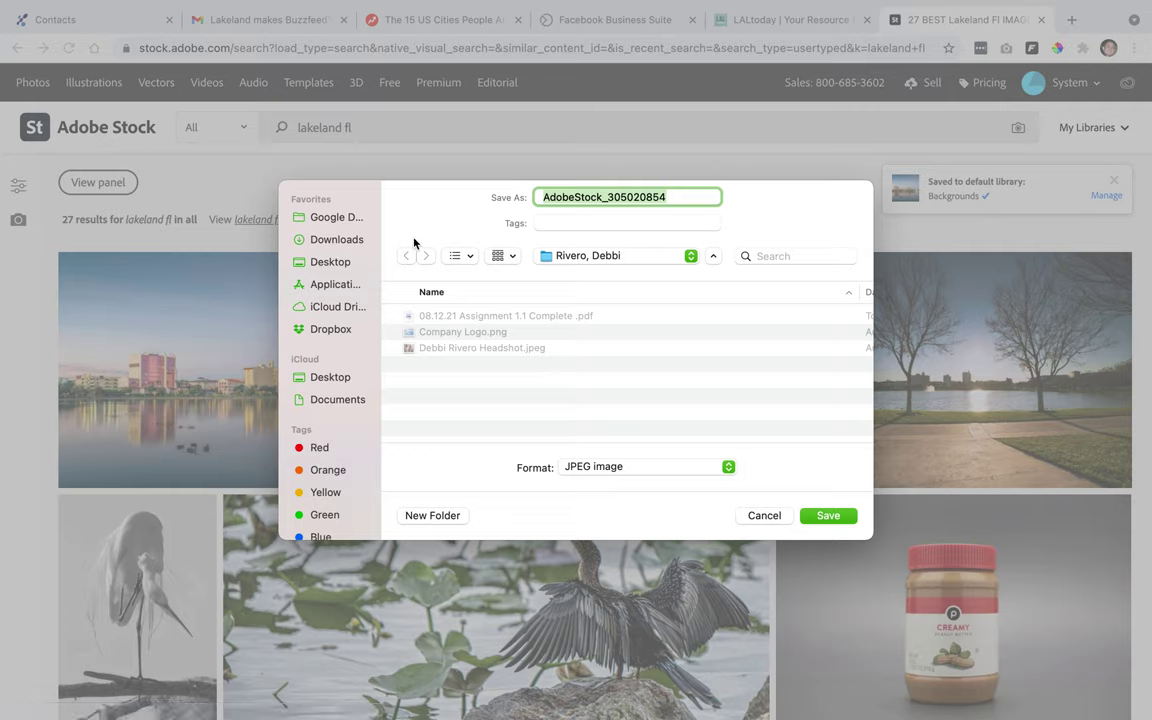
# Step: Save the licensed photo as 'Lakeland Florida' and open the downloaded file
pyautogui.write('Lakeland Fl')
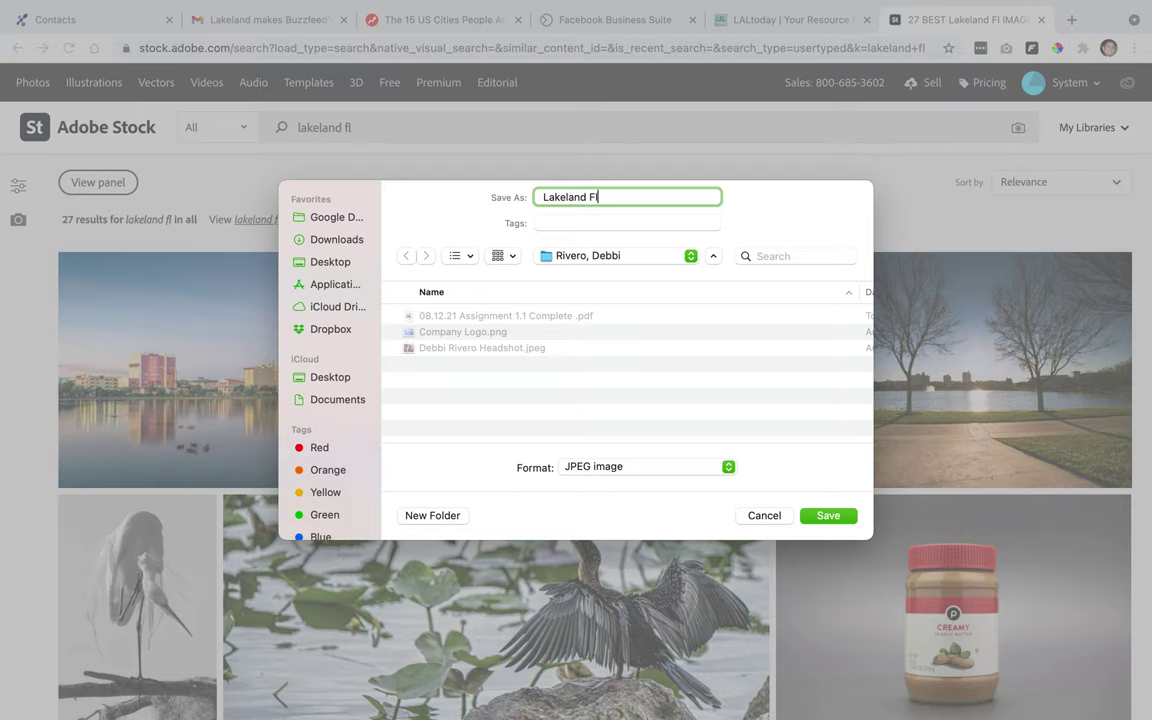
pyautogui.write('orida')
pyautogui.click(828, 515)
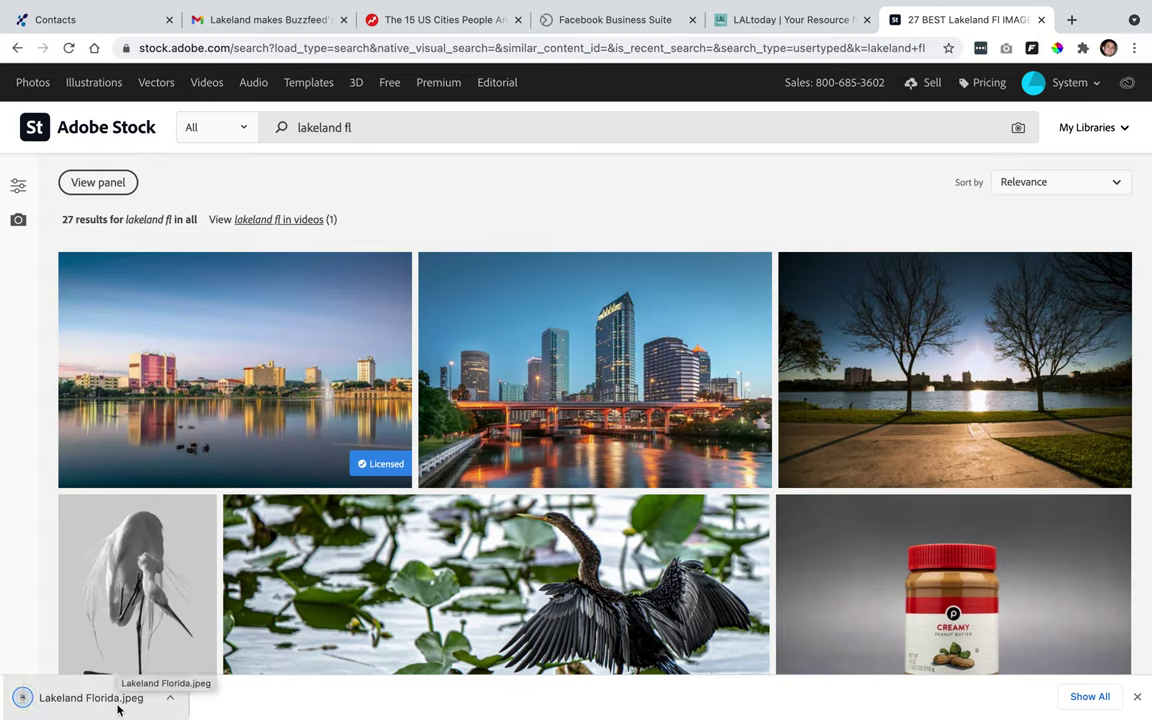
pyautogui.click(118, 703)
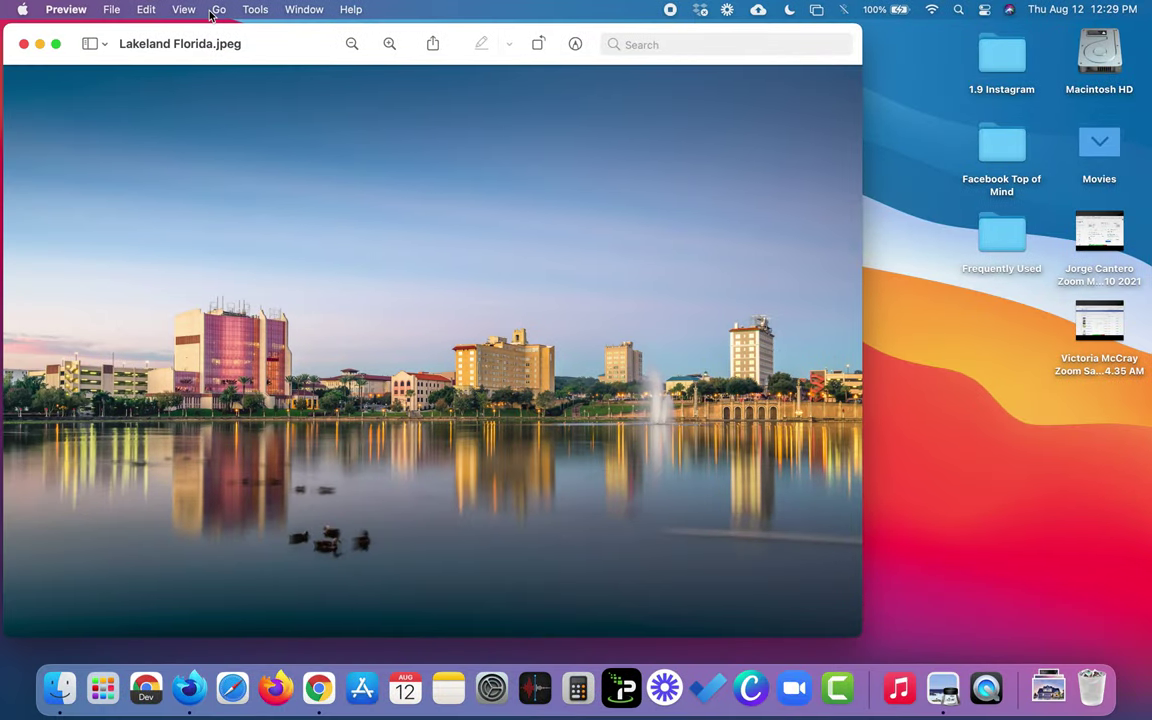
# Step: Resize Lakeland Florida.jpeg in Preview to 60 percent (495 × 330 pixels) and close it
pyautogui.click(255, 9)
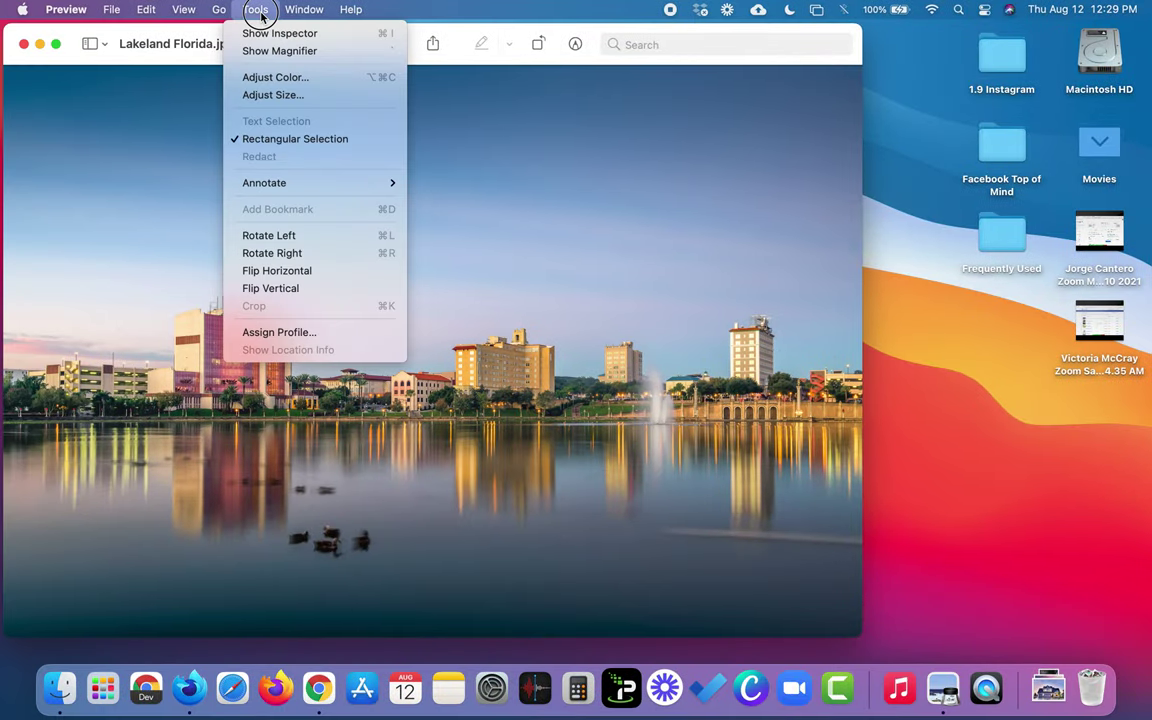
pyautogui.click(277, 95)
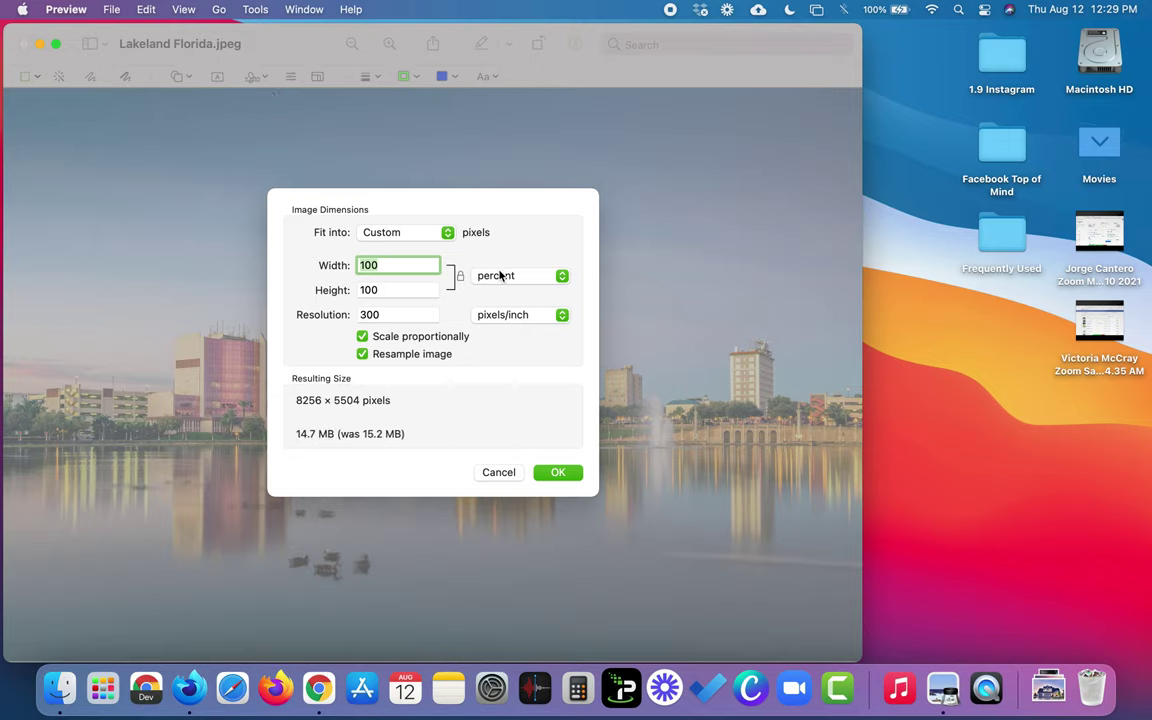
pyautogui.click(497, 276)
pyautogui.click(502, 279)
pyautogui.write('50')
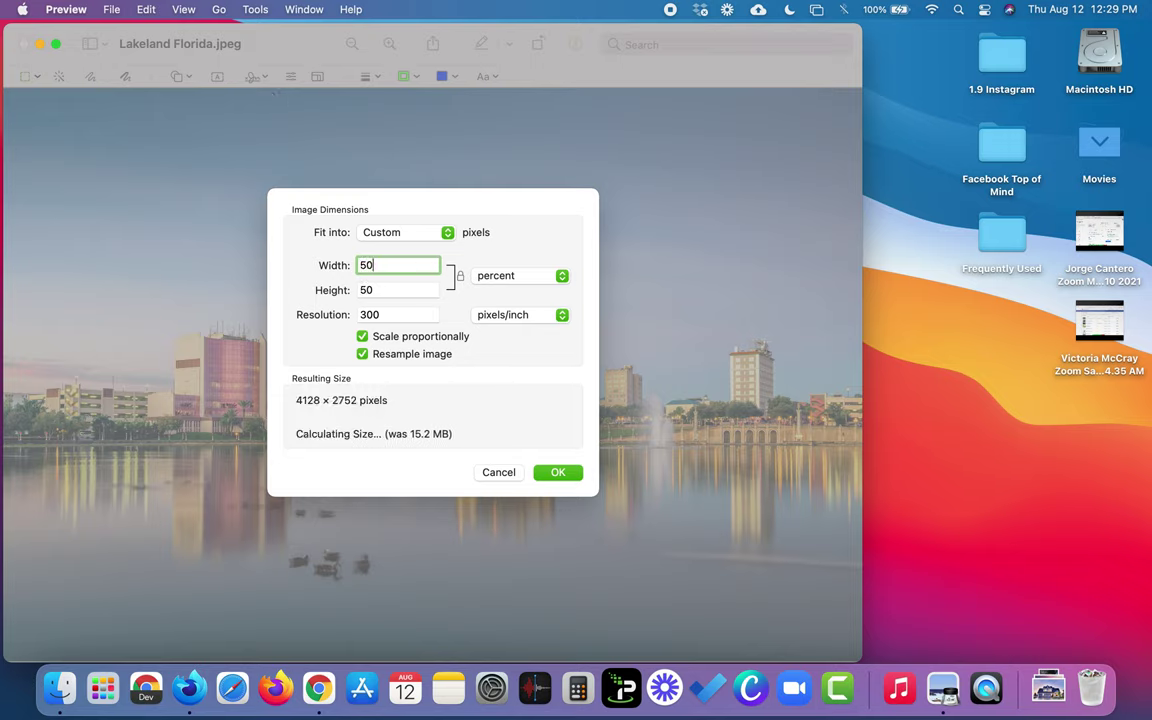
pyautogui.press('BackSpace')
pyautogui.press('BackSpace')
pyautogui.write('60')
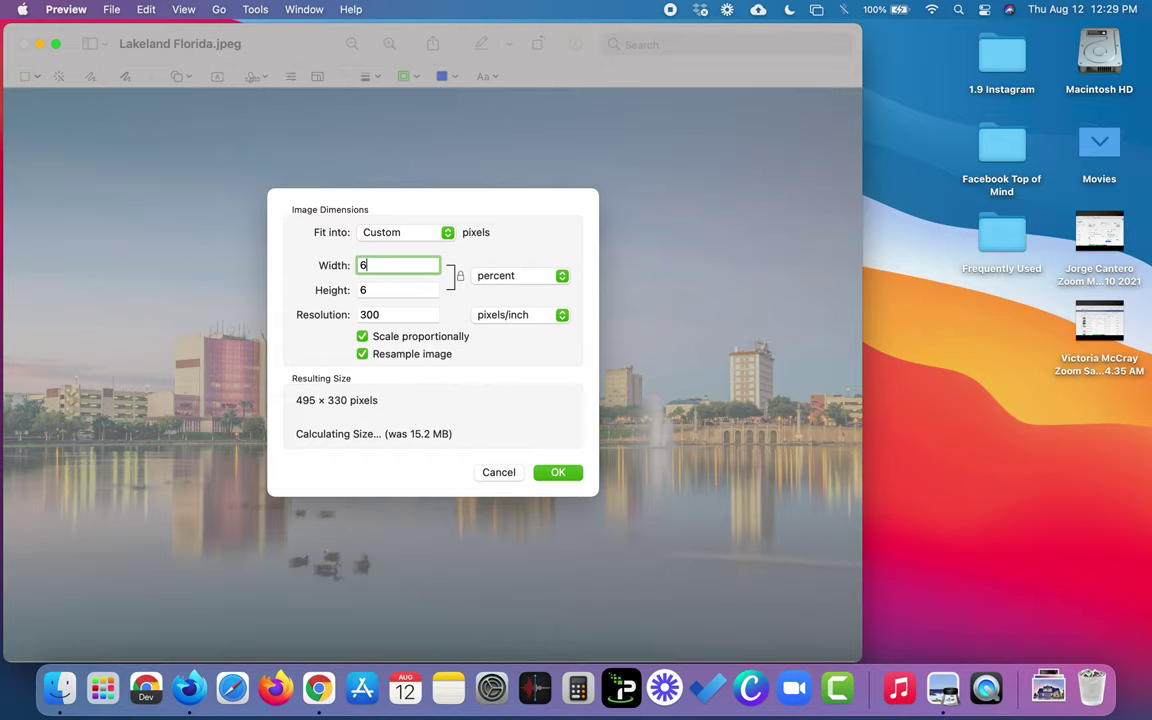
pyautogui.click(557, 472)
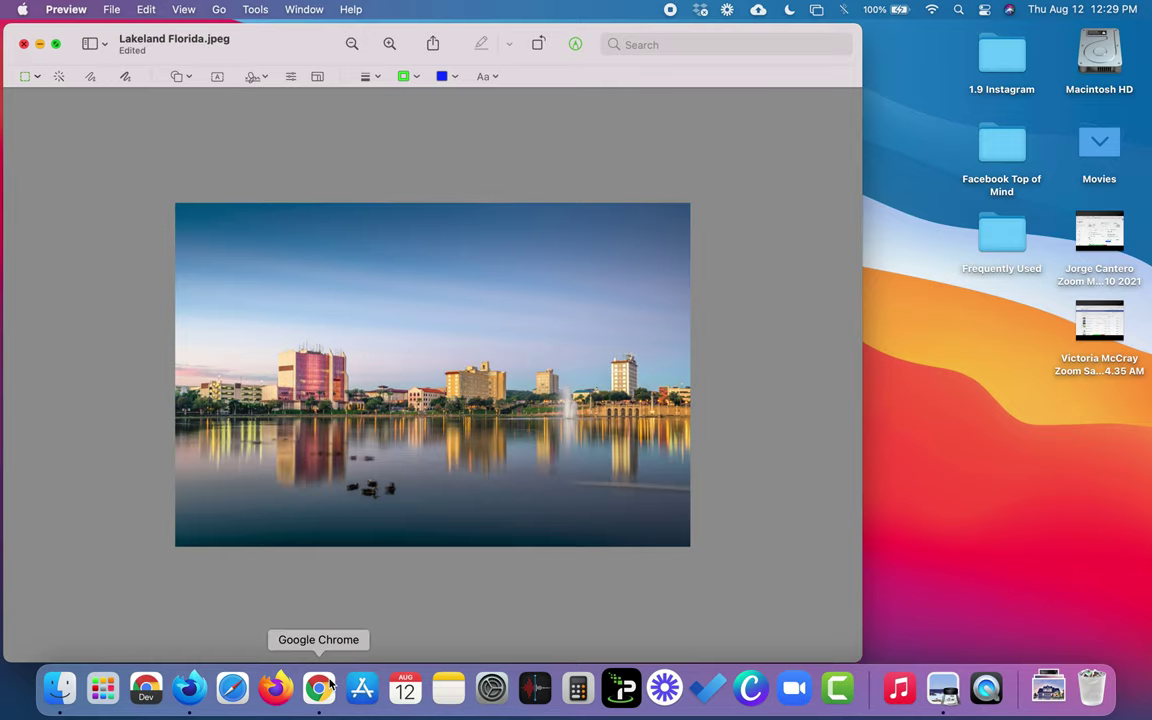
pyautogui.press('super+w')
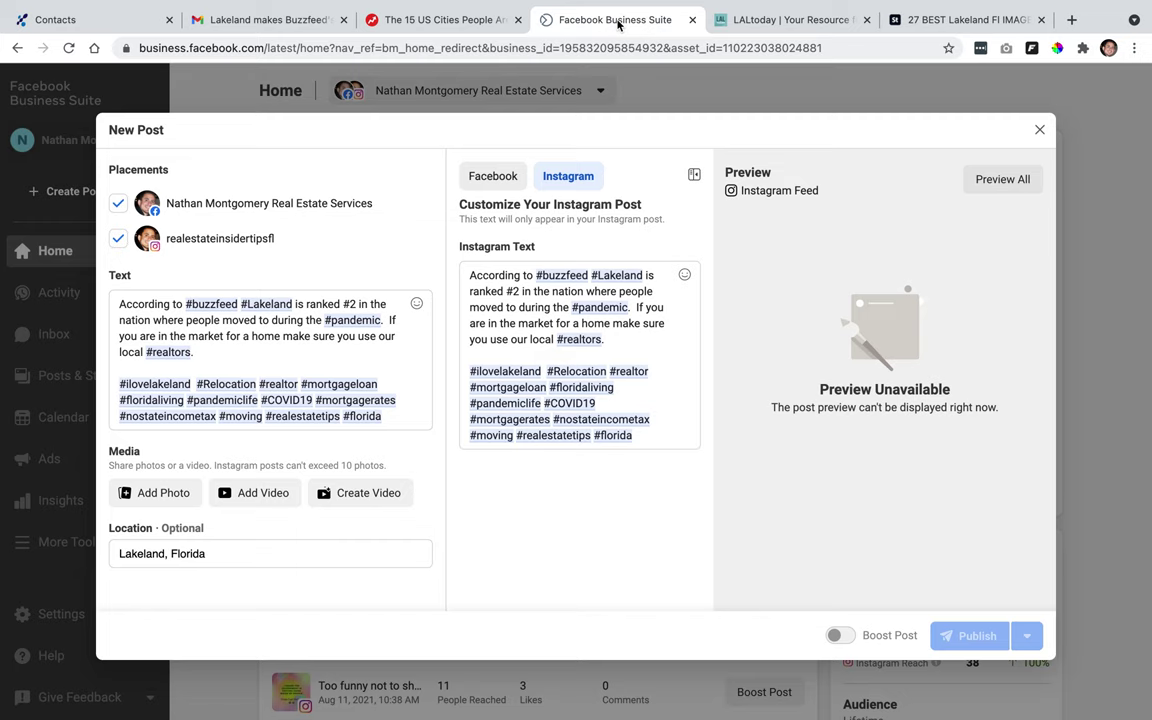
# Step: Back in the New Post draft, add Lakeland Florida.jpeg as the post's photo
pyautogui.click(617, 20)
pyautogui.click(157, 493)
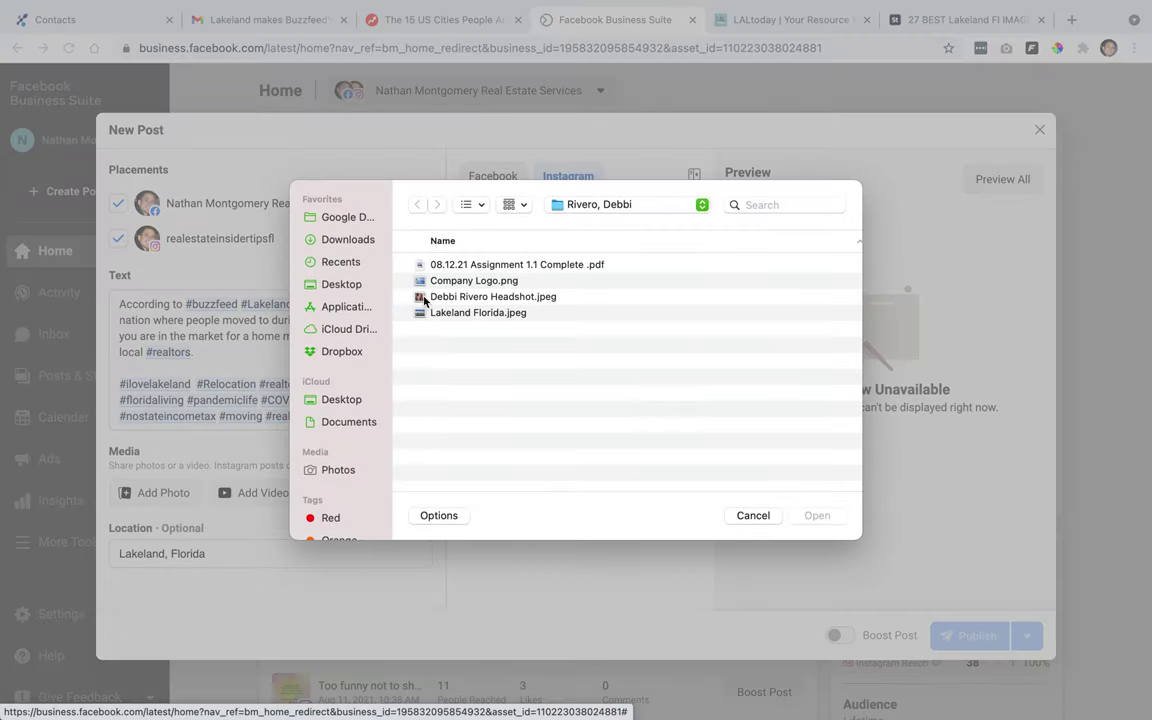
pyautogui.doubleClick(466, 310)
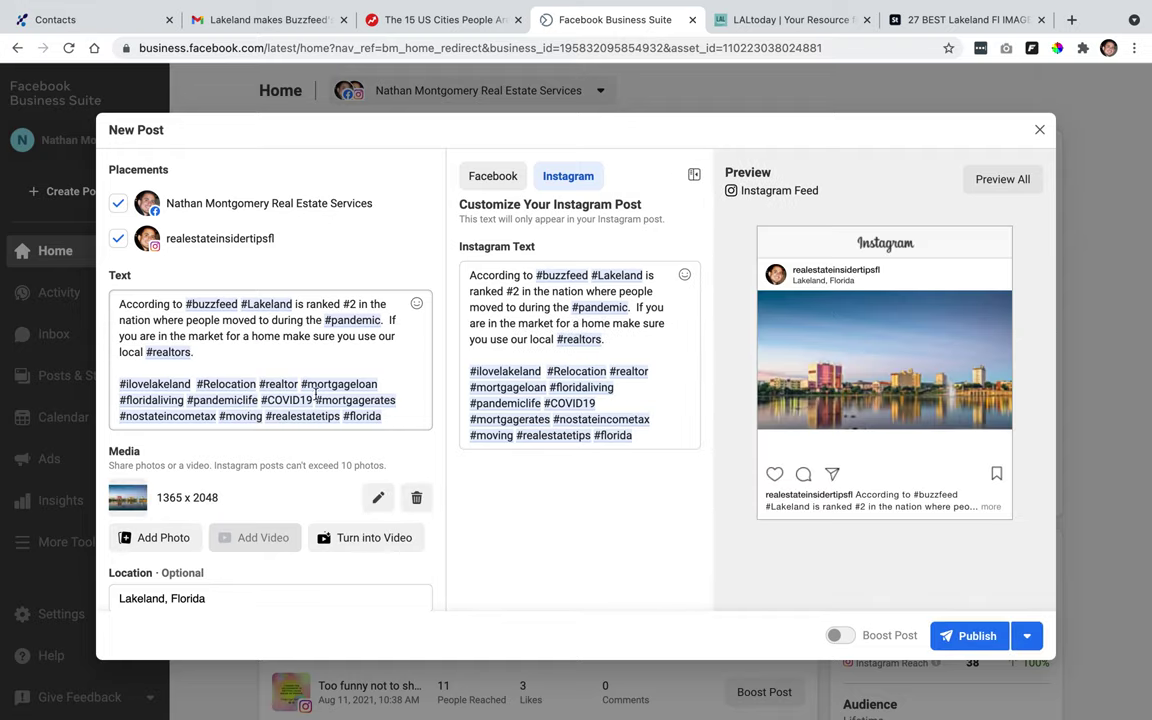
pyautogui.click(495, 176)
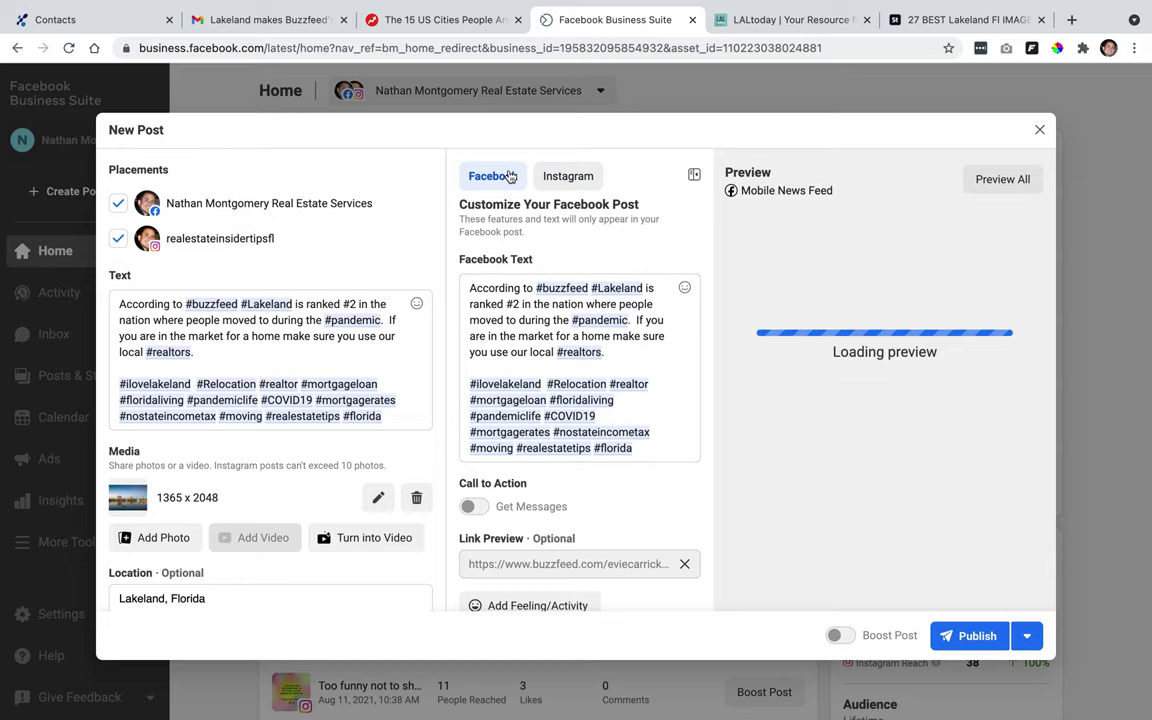
pyautogui.scroll(-1, 565, 360)
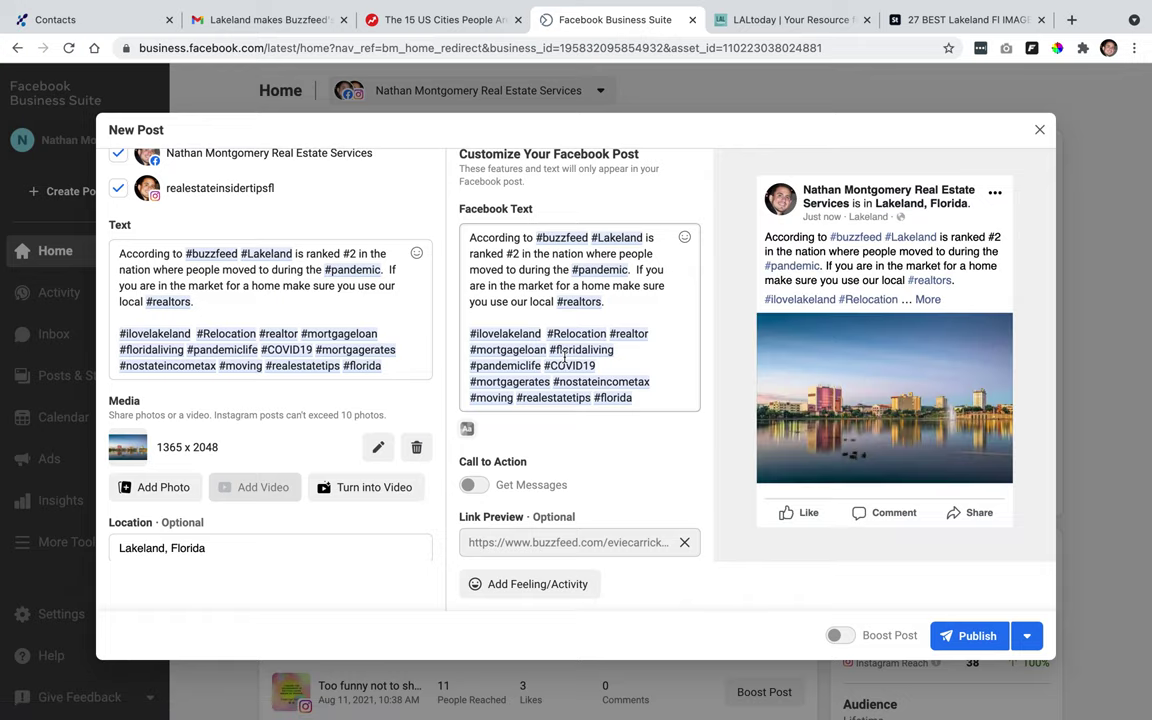
pyautogui.scroll(1, 565, 360)
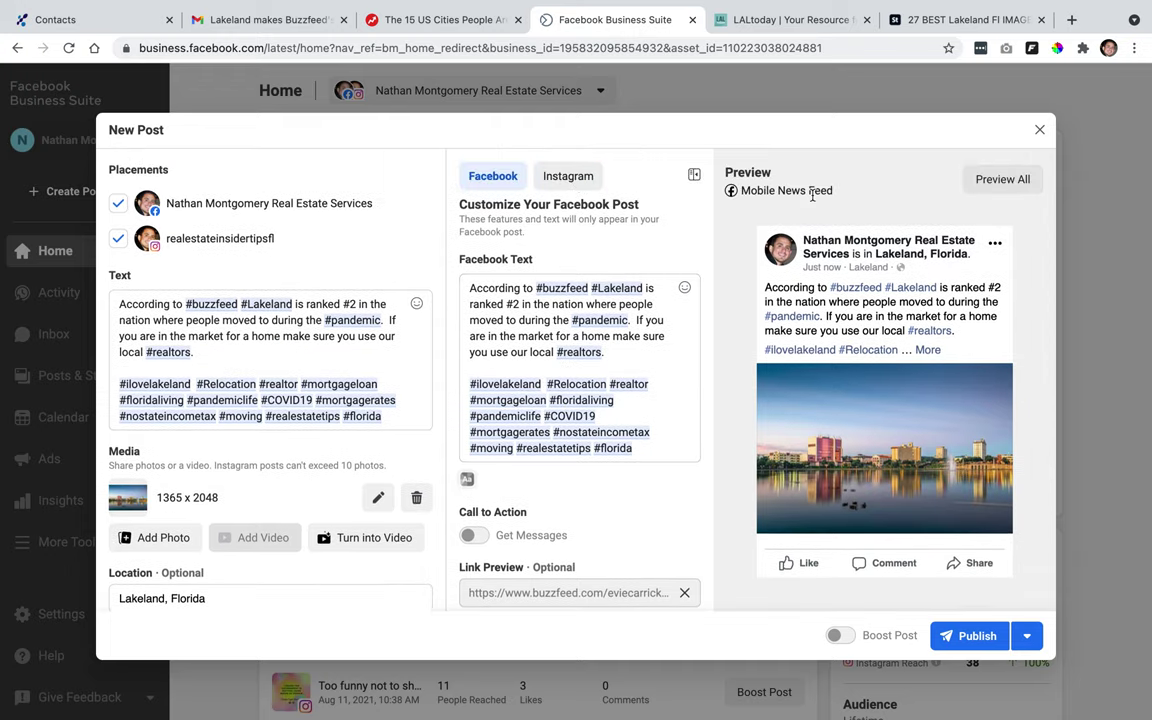
pyautogui.click(990, 179)
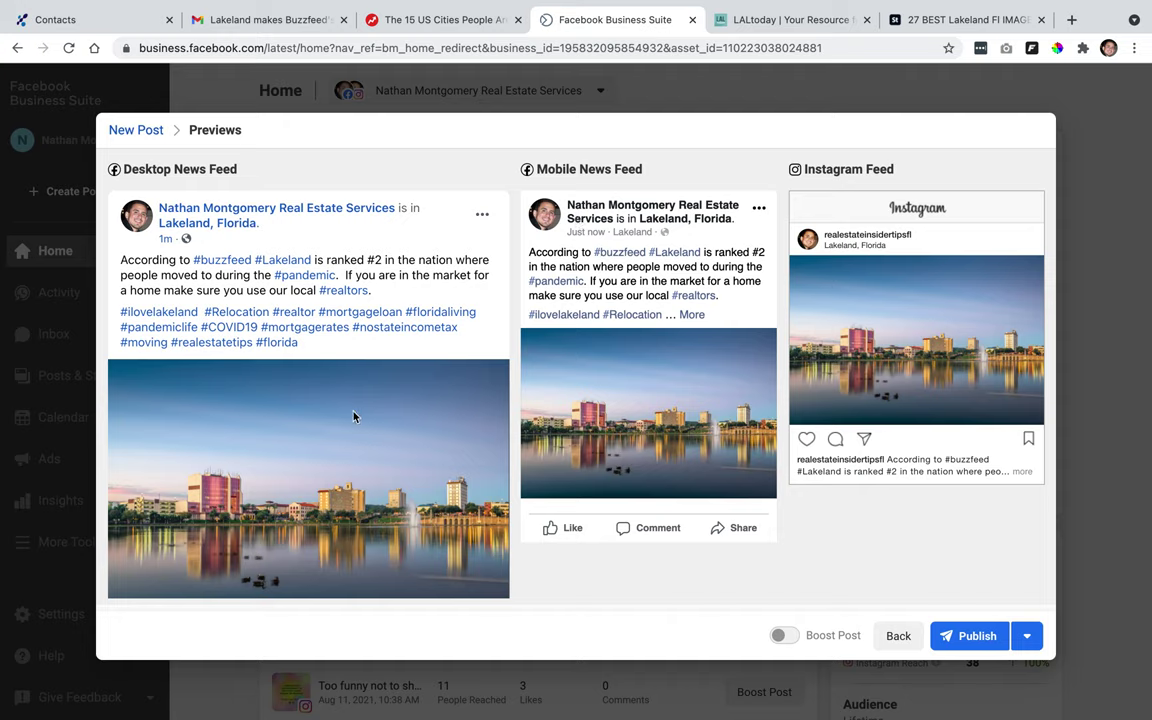
pyautogui.scroll(-1, 318, 370)
pyautogui.scroll(1, 353, 416)
pyautogui.click(898, 636)
pyautogui.scroll(-1, 653, 391)
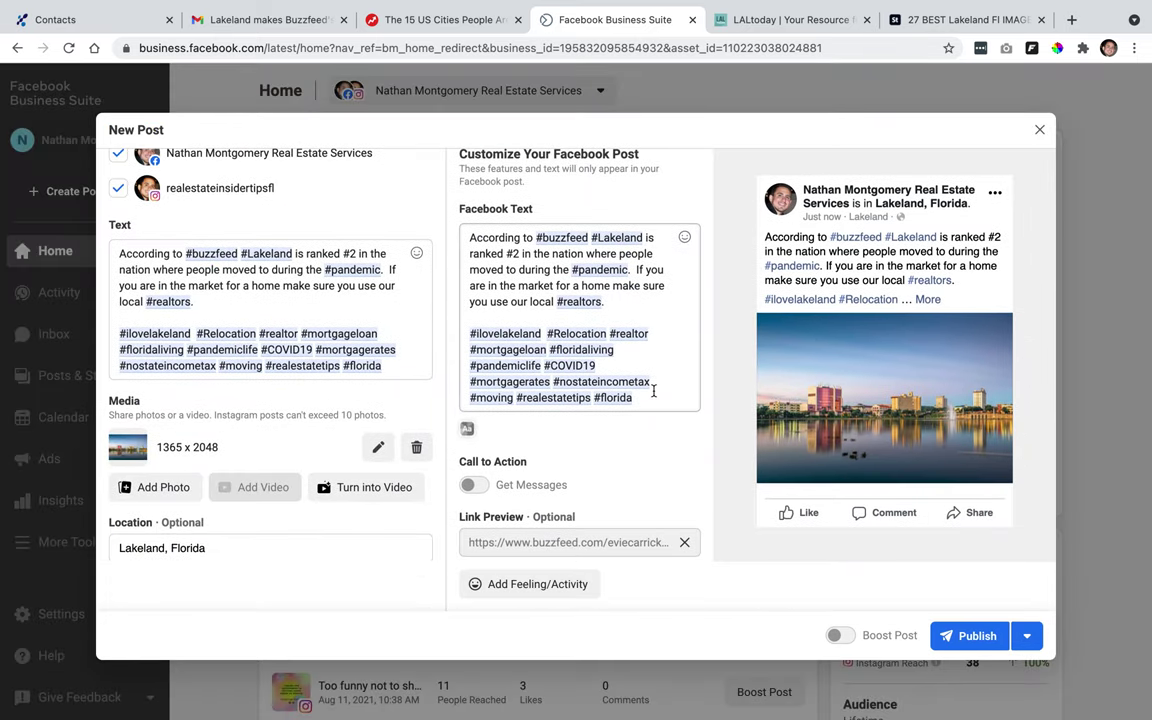
# Step: Attach the feeling 'happy' to the post and confirm it
pyautogui.click(516, 588)
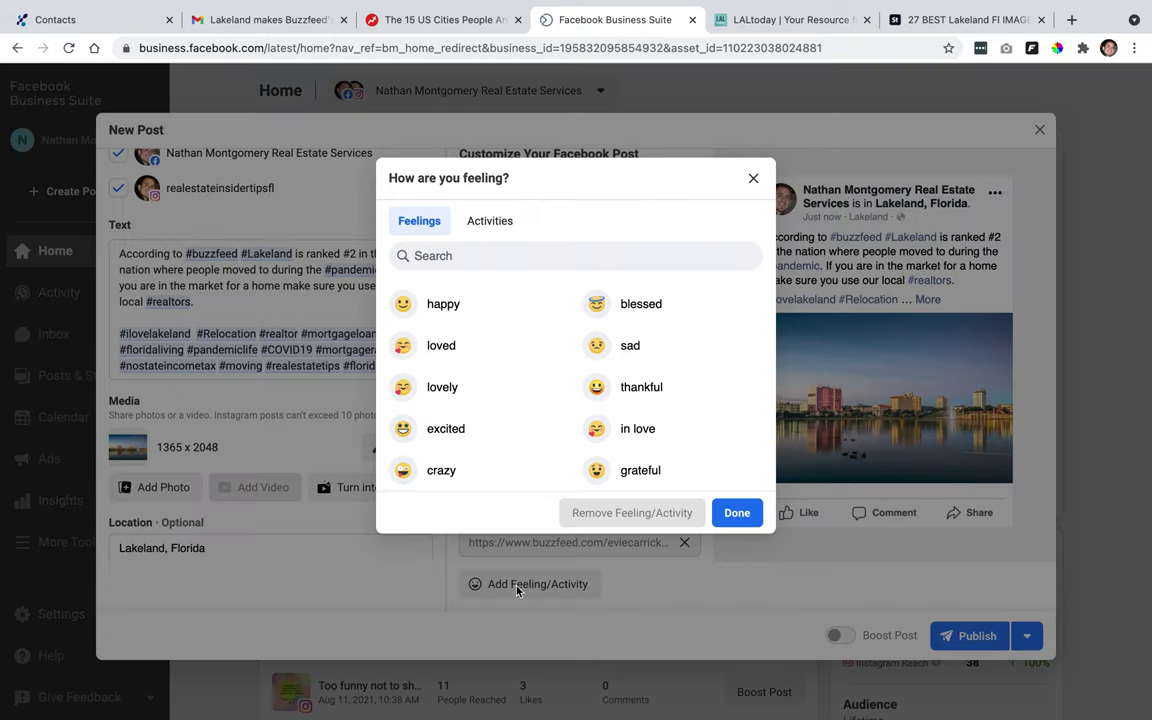
pyautogui.click(505, 222)
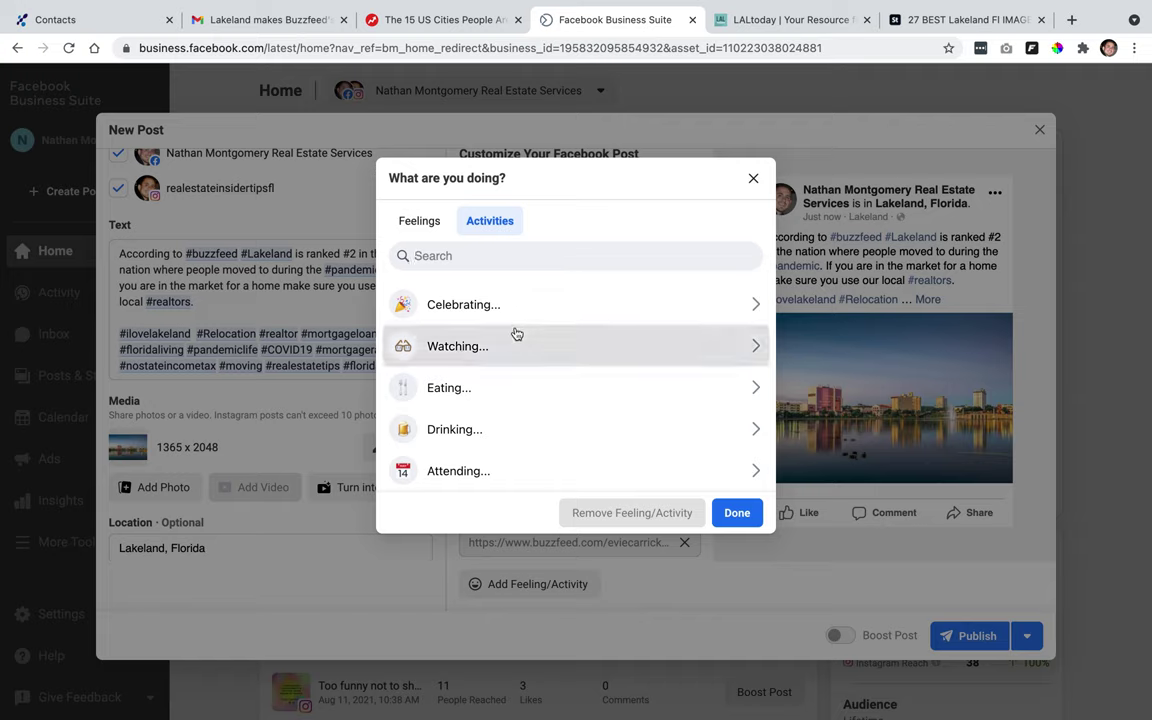
pyautogui.scroll(-4, 515, 332)
pyautogui.scroll(-1, 516, 333)
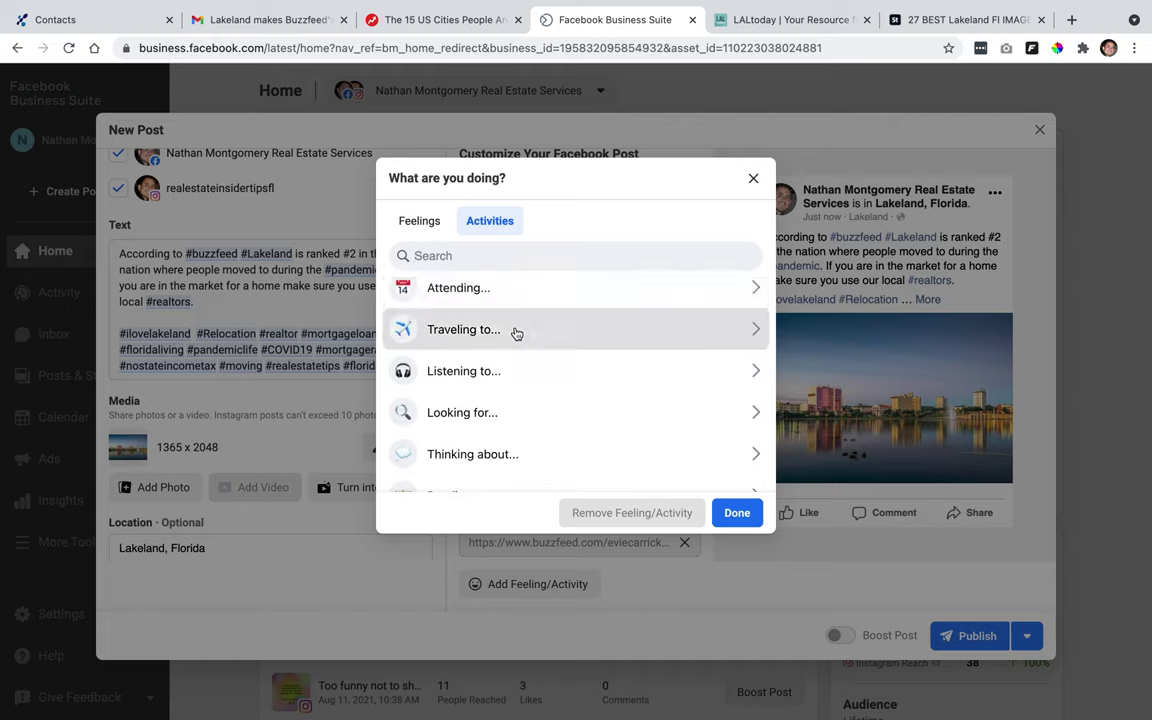
pyautogui.scroll(2, 516, 333)
pyautogui.scroll(-2, 516, 333)
pyautogui.write('moving')
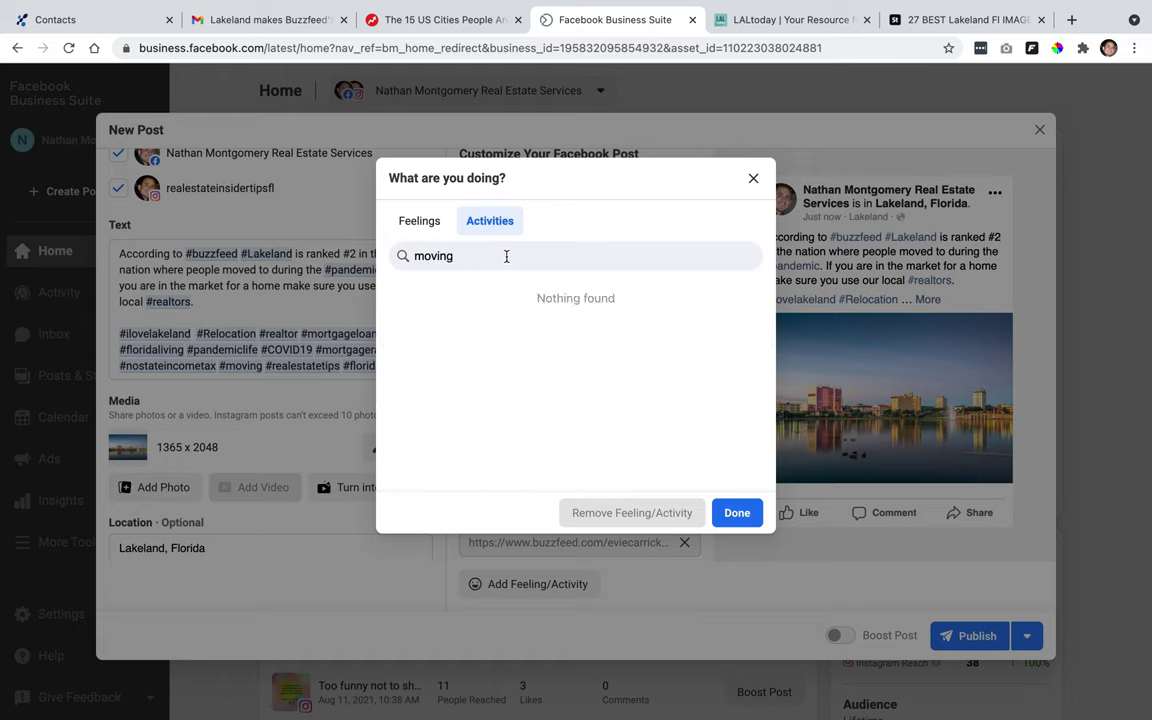
pyautogui.press('BackSpace')
pyautogui.press('BackSpace')
pyautogui.press('BackSpace')
pyautogui.write('e')
pyautogui.click(421, 228)
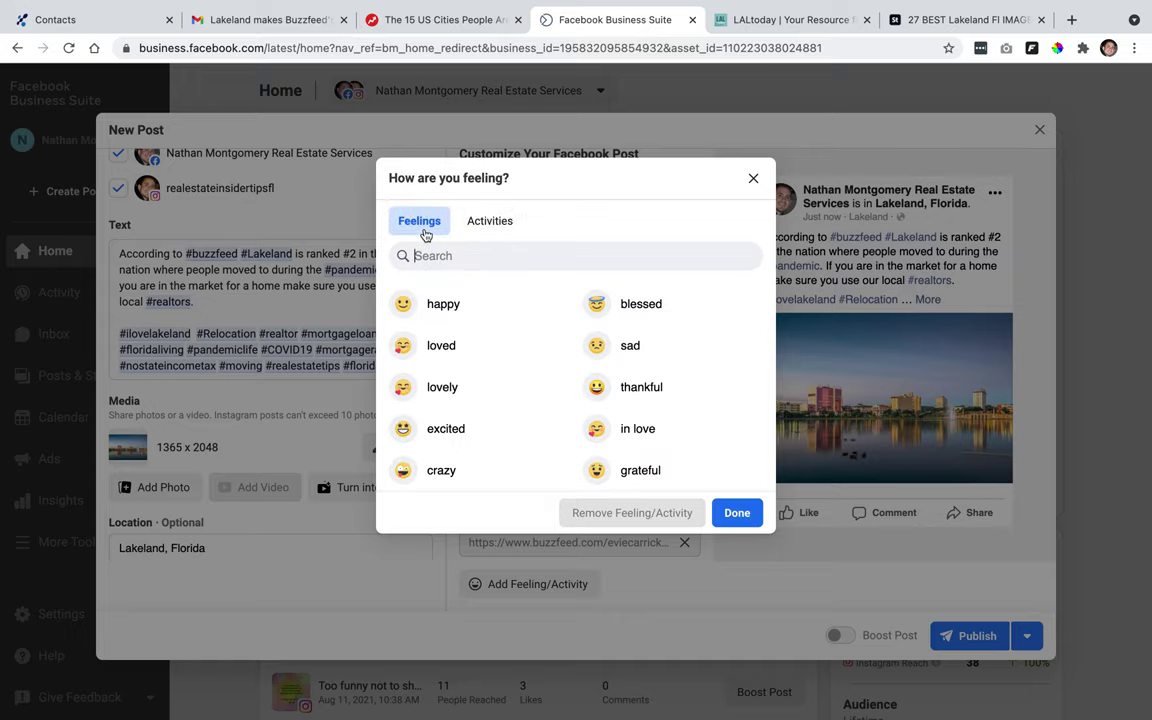
pyautogui.click(435, 303)
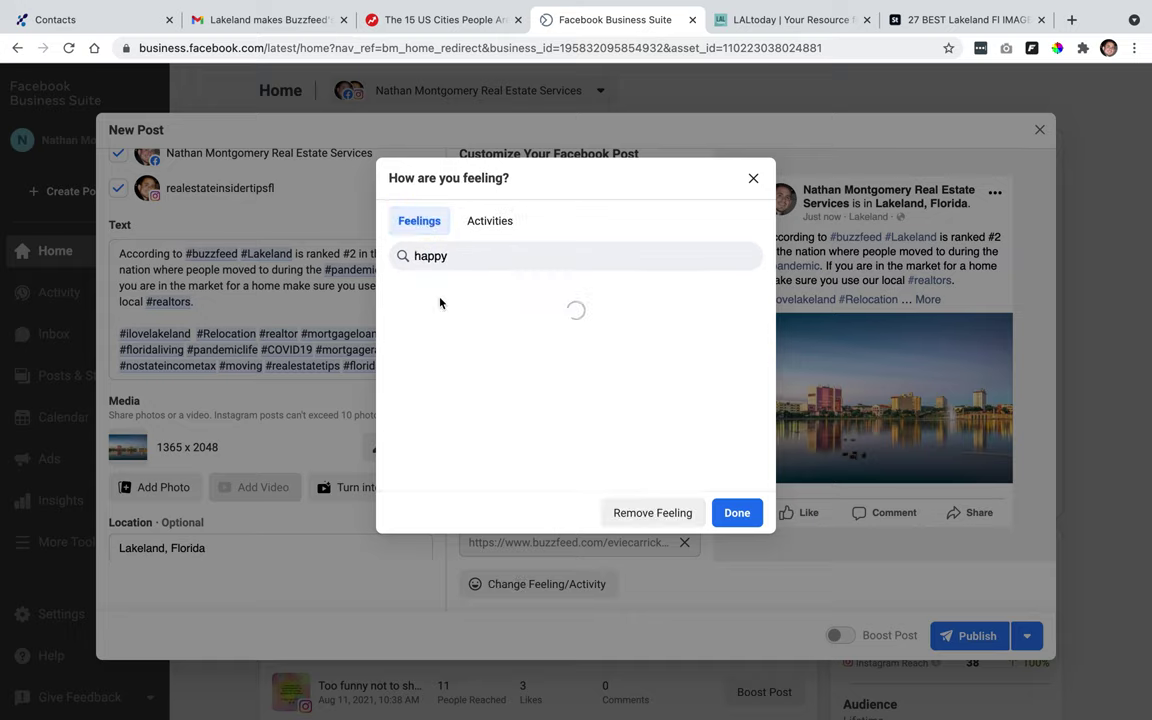
pyautogui.click(735, 512)
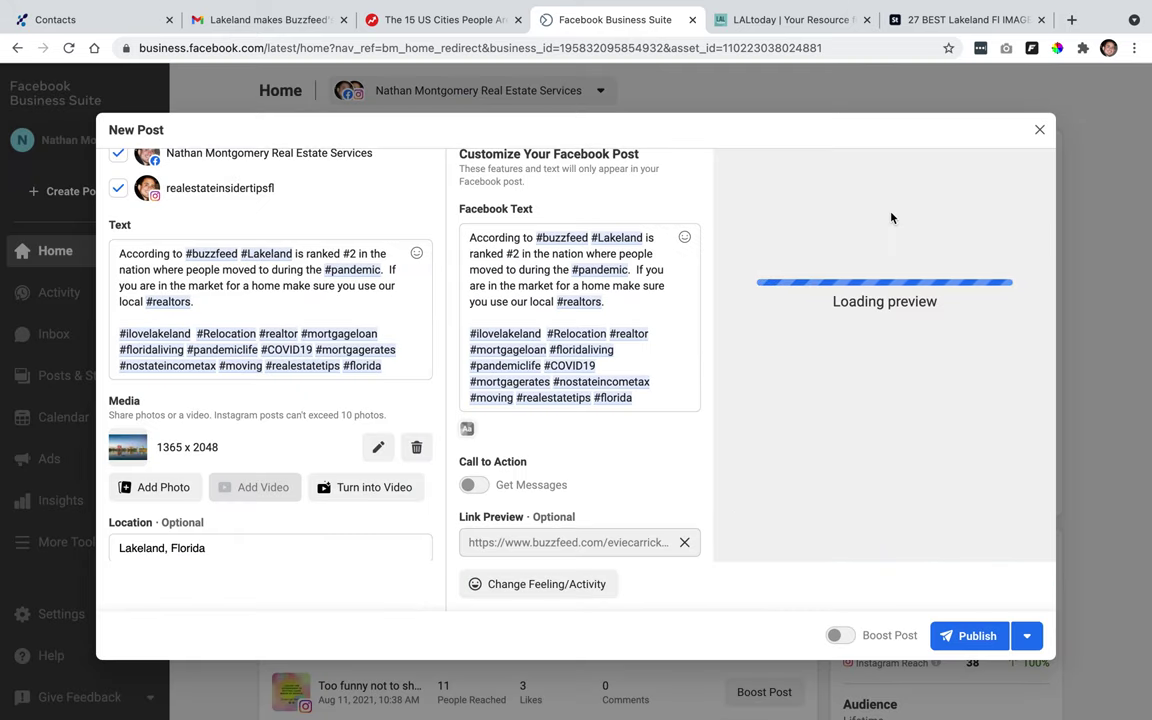
# Step: Show the Schedule Post and Save as Draft options beside the Publish button
pyautogui.scroll(1, 801, 245)
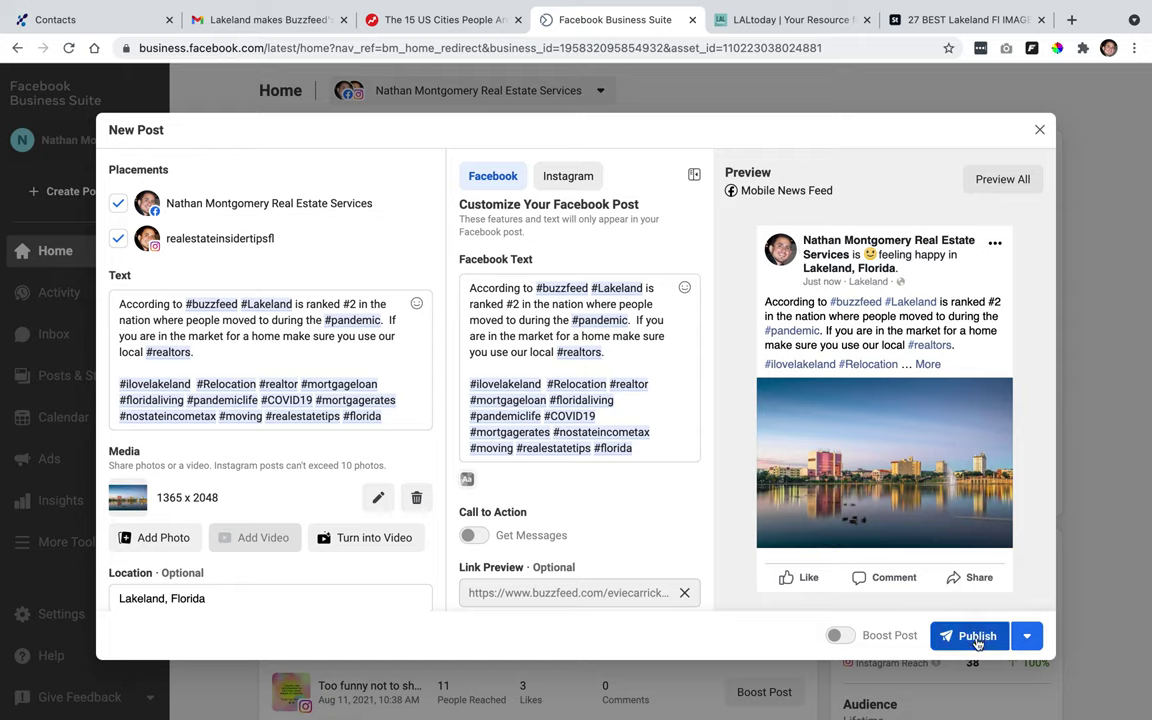
pyautogui.click(1026, 642)
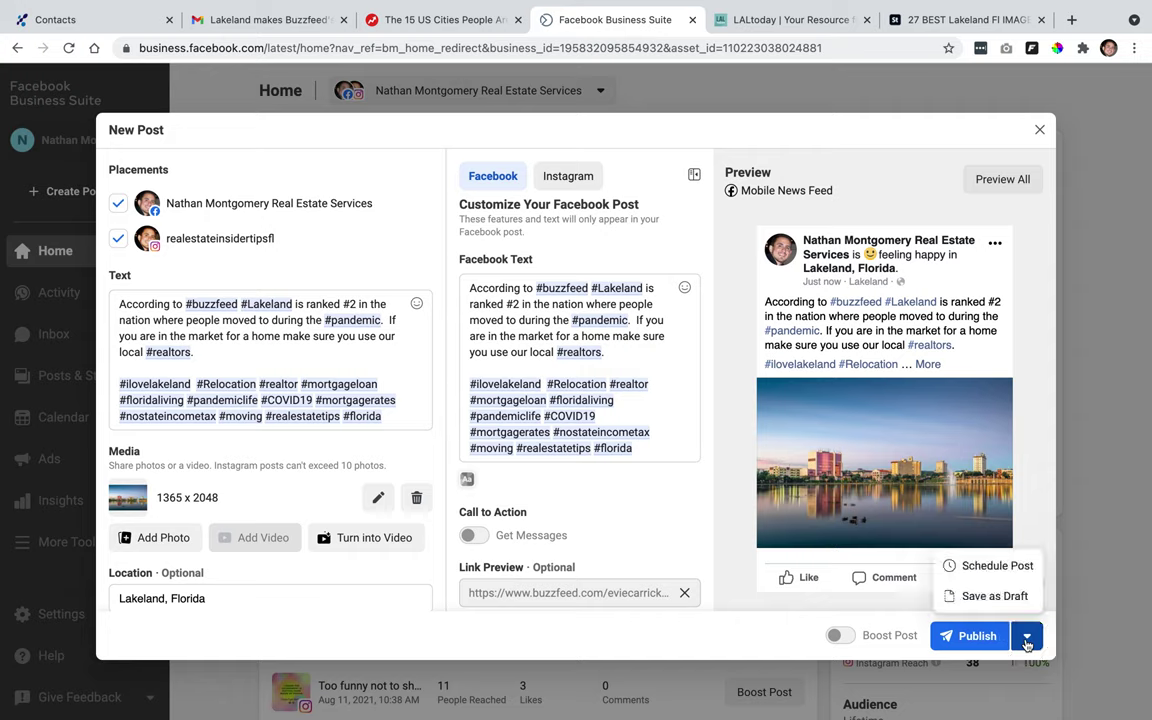